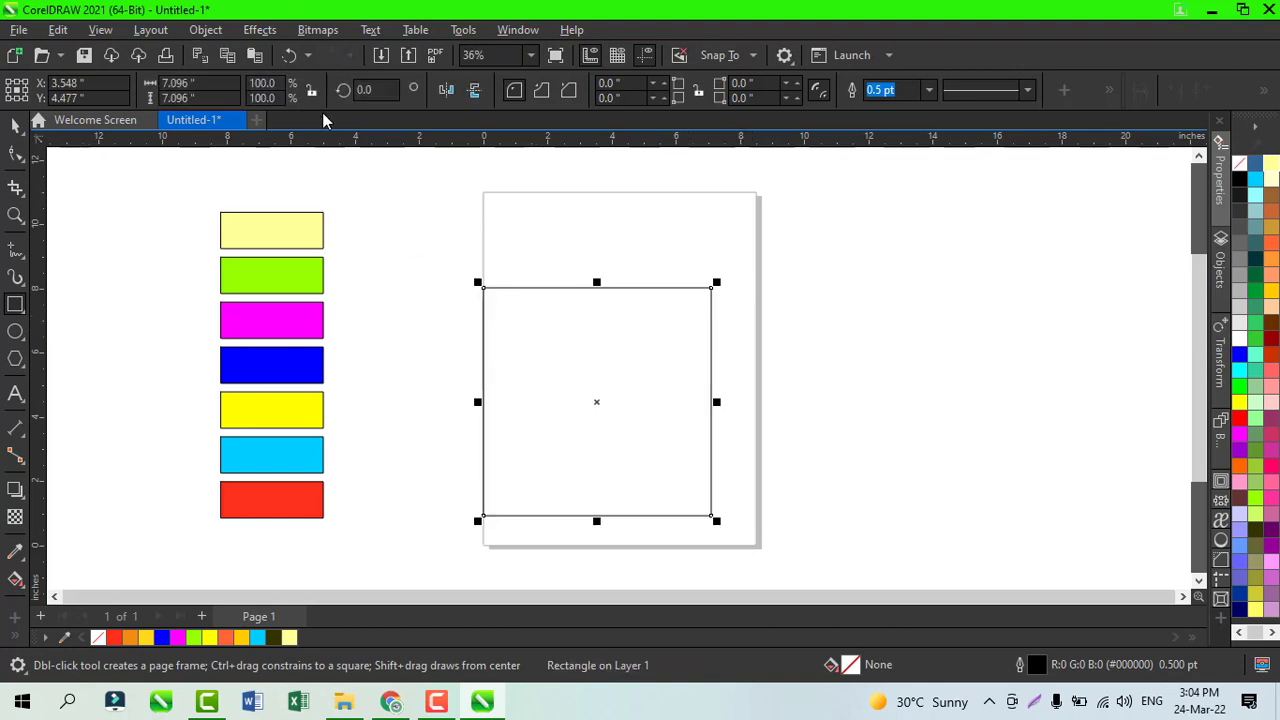
Rotate the square by 45 degrees and convert it to curves
{"action": "type", "text": "45"}
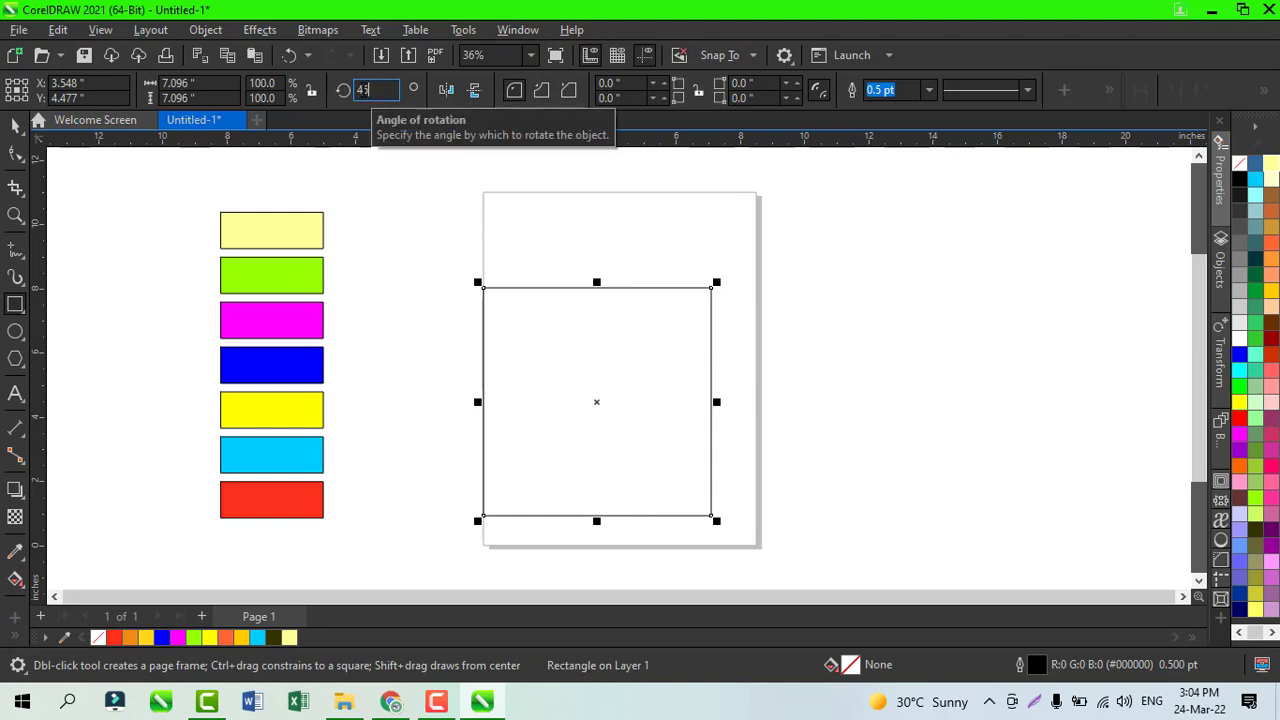
{"action": "key", "text": "Return"}
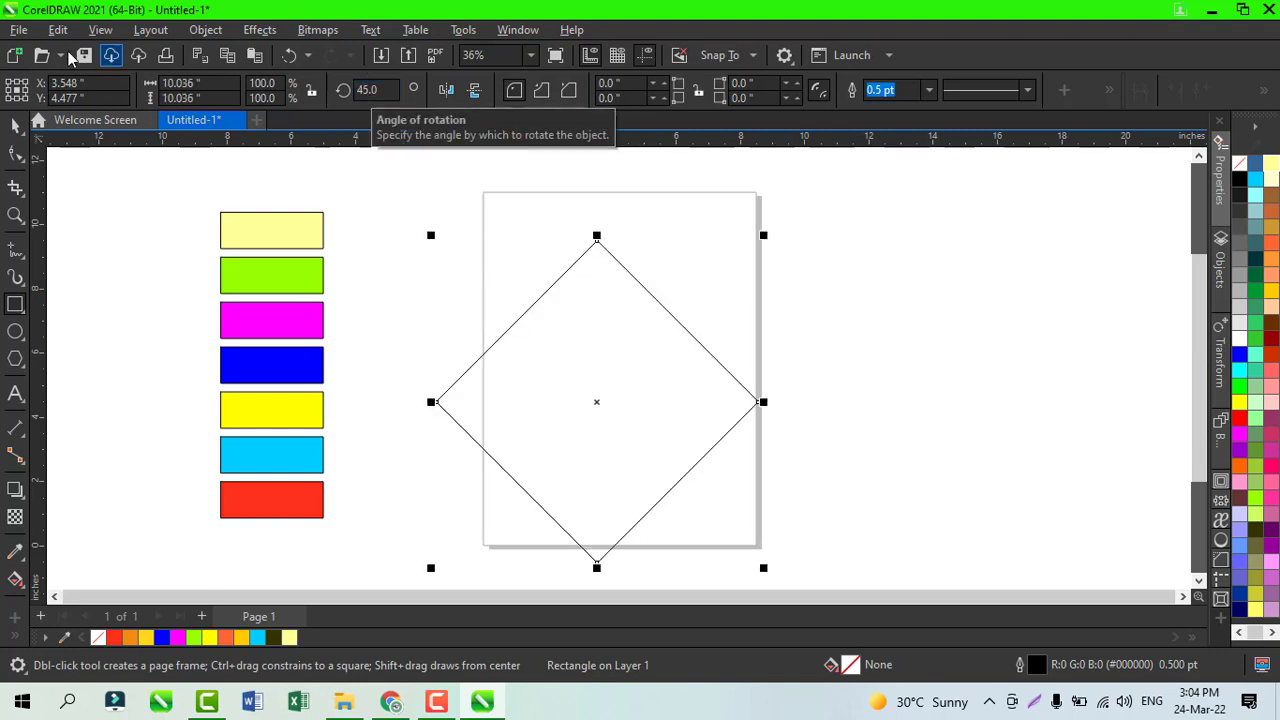
{"action": "left_click", "coordinate": [15, 125]}
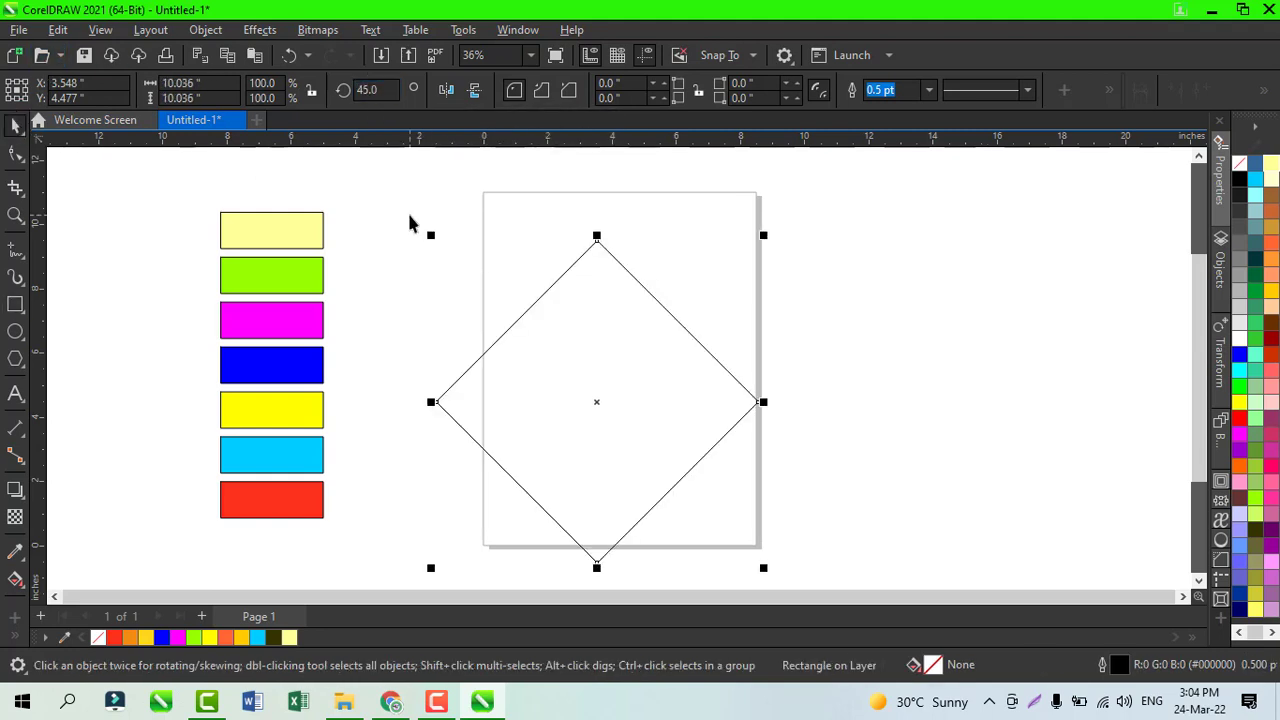
{"action": "key", "text": "ctrl+q"}
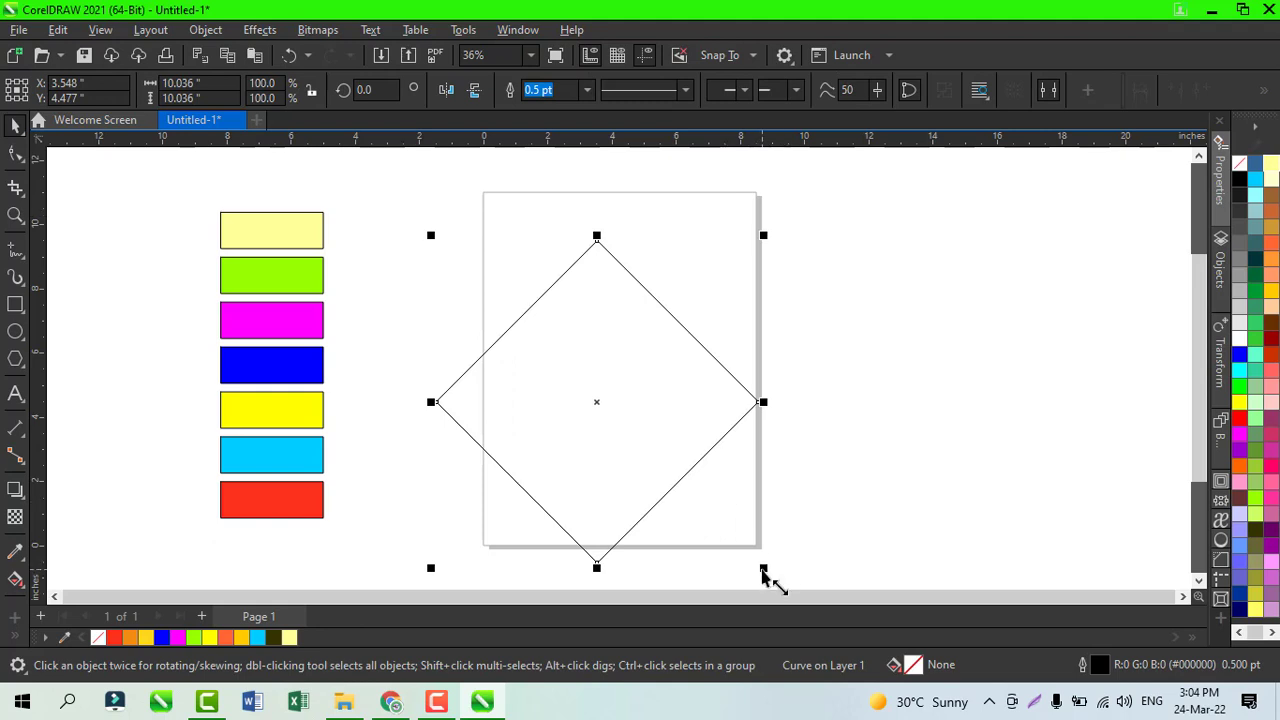
Scale the diamond about its centre to about 7.38 in wide and squash it downward to about 3.8 in high
{"action": "left_click_drag", "start_coordinate": [762, 570], "coordinate": [728, 527]}
{"action": "left_click", "coordinate": [623, 389]}
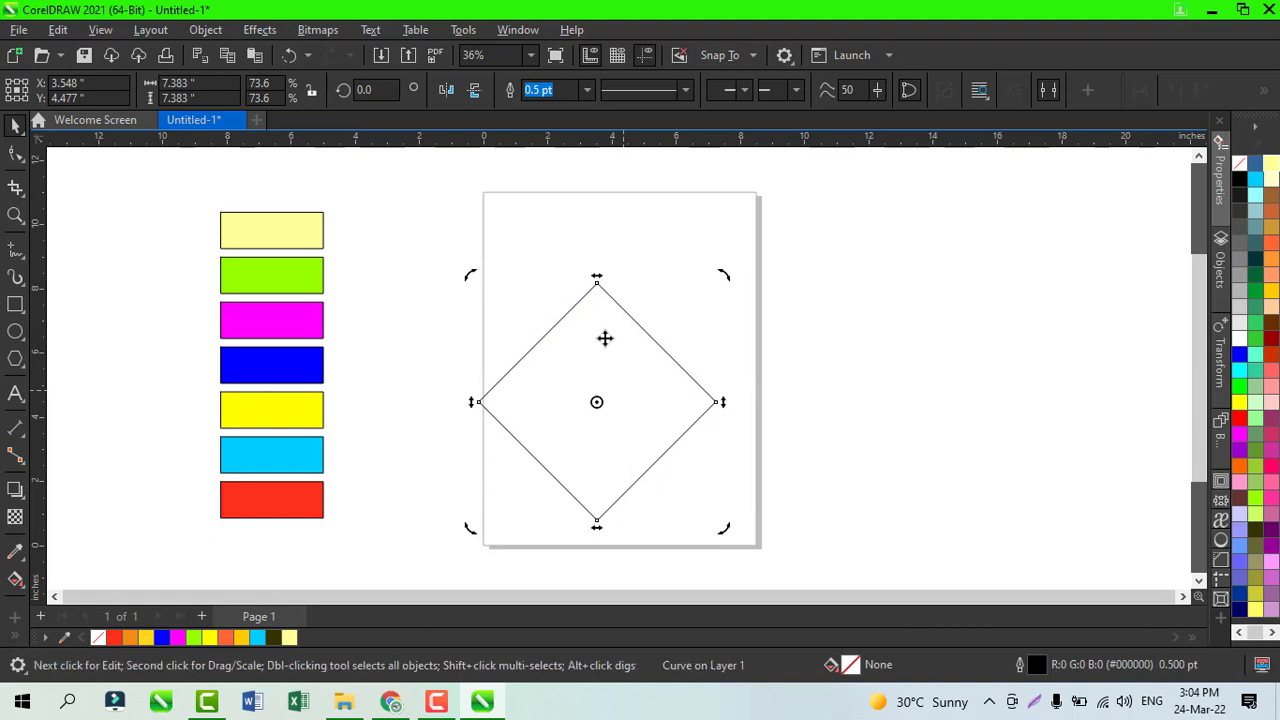
{"action": "left_click_drag", "start_coordinate": [594, 280], "coordinate": [600, 349]}
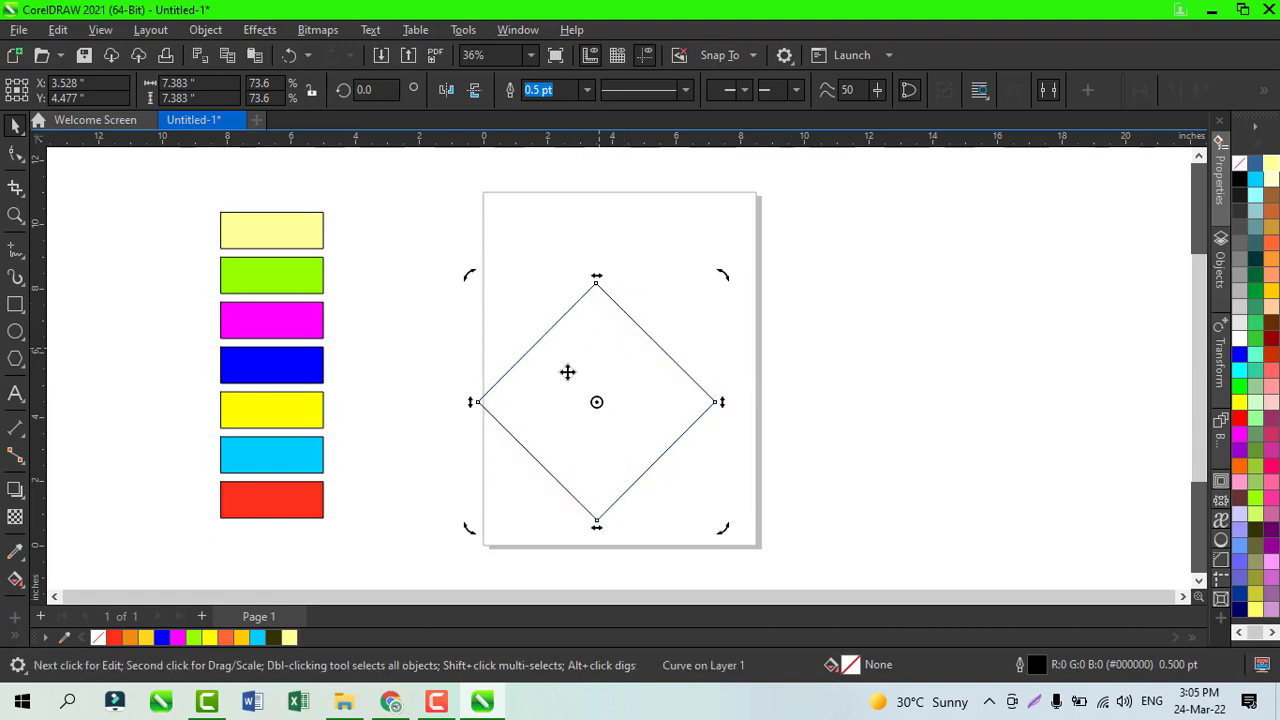
{"action": "left_click", "coordinate": [639, 388]}
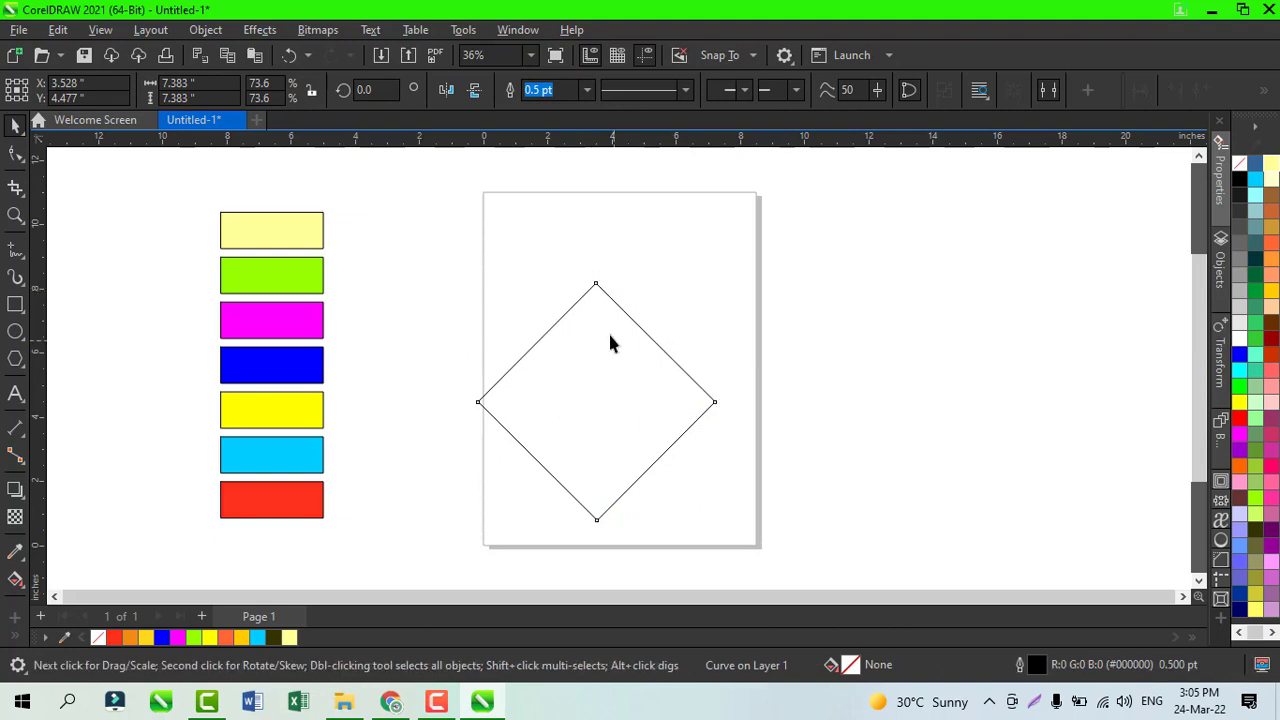
{"action": "left_click", "coordinate": [608, 332]}
{"action": "left_click_drag", "start_coordinate": [598, 276], "coordinate": [591, 400]}
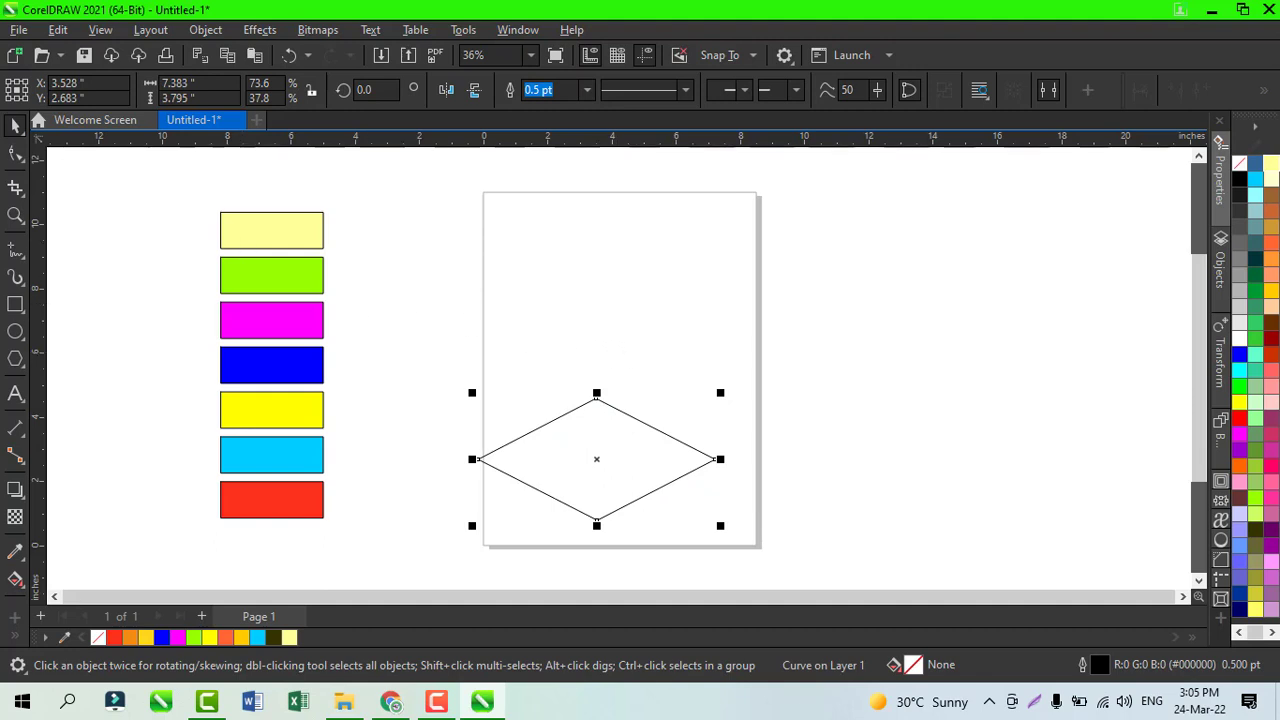
Pull the diamond's top node straight up to form a kite shape about 8.8 in tall
{"action": "left_click", "coordinate": [15, 153]}
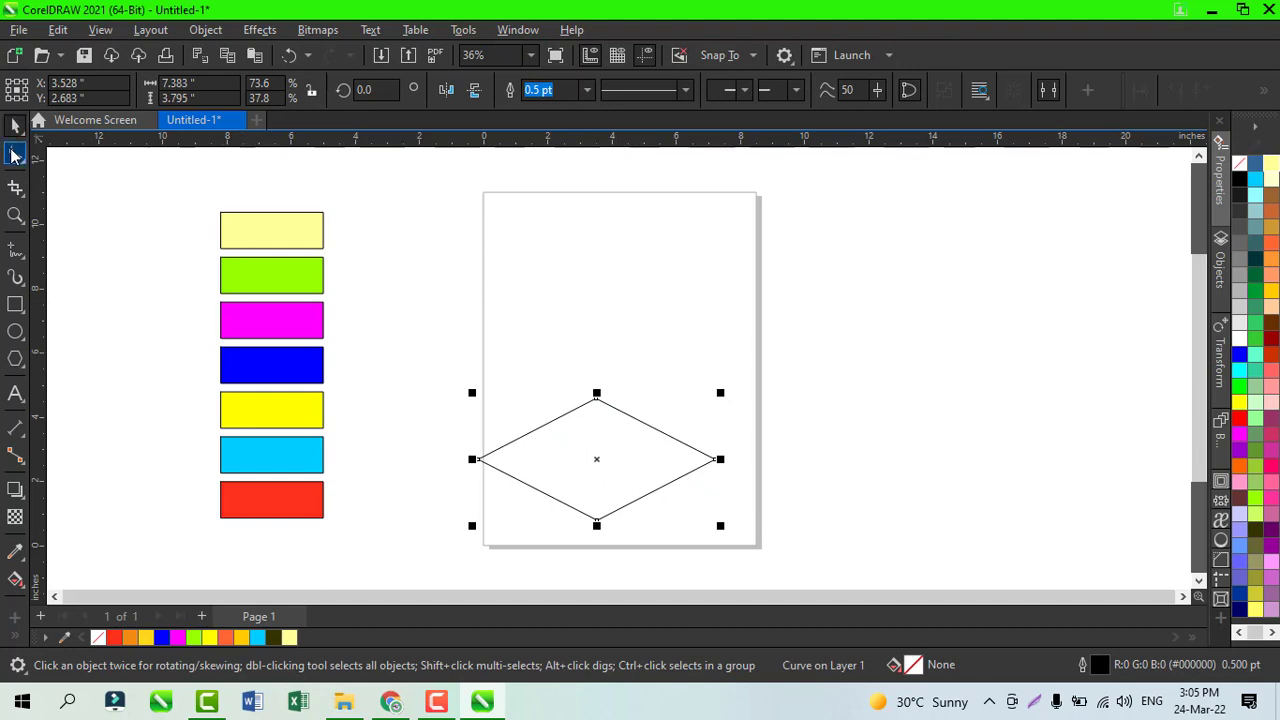
{"action": "left_click", "coordinate": [597, 401]}
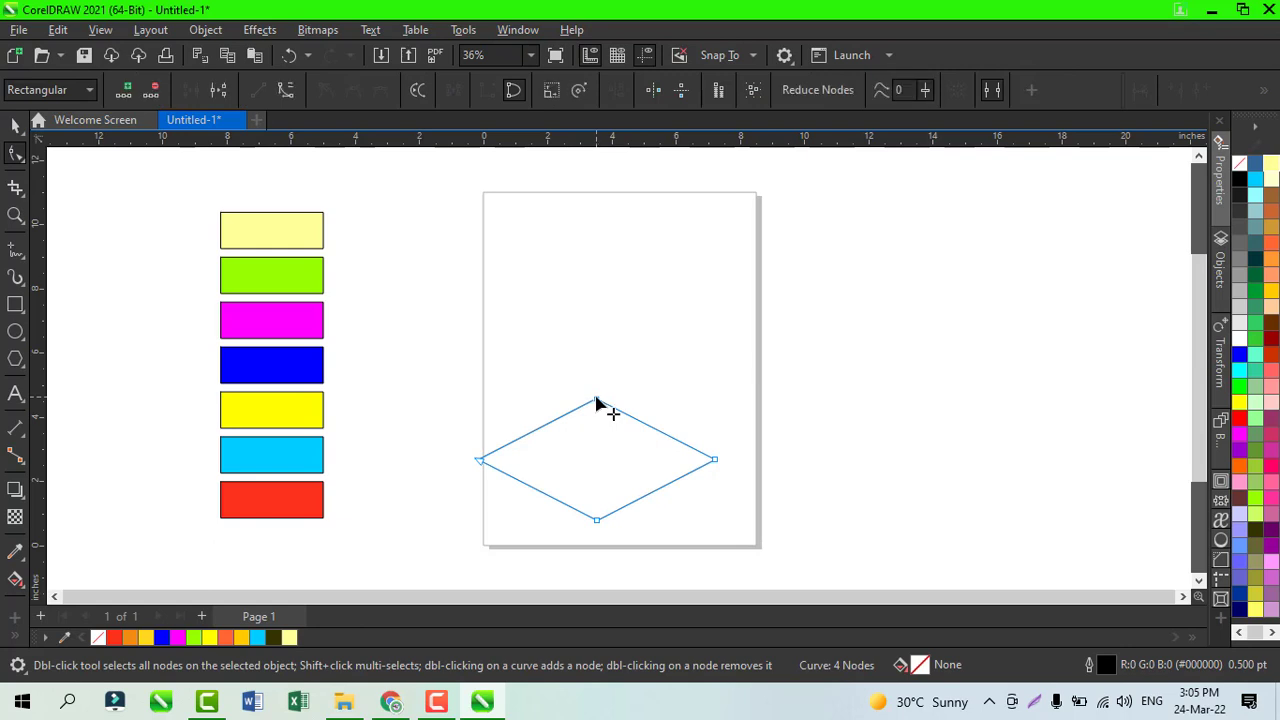
{"action": "left_click_drag", "start_coordinate": [597, 403], "coordinate": [596, 240]}
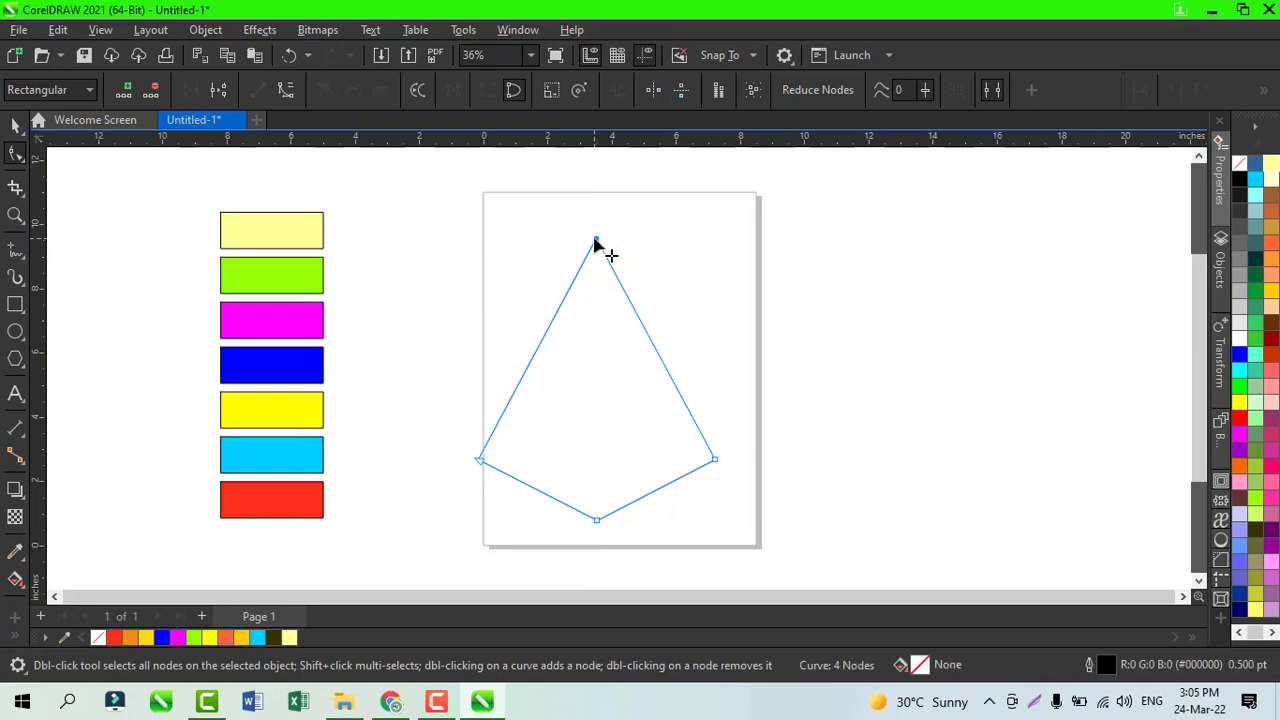
Set the kite's outline width to 4.0 pt
{"action": "left_click", "coordinate": [15, 125]}
{"action": "left_click", "coordinate": [586, 90]}
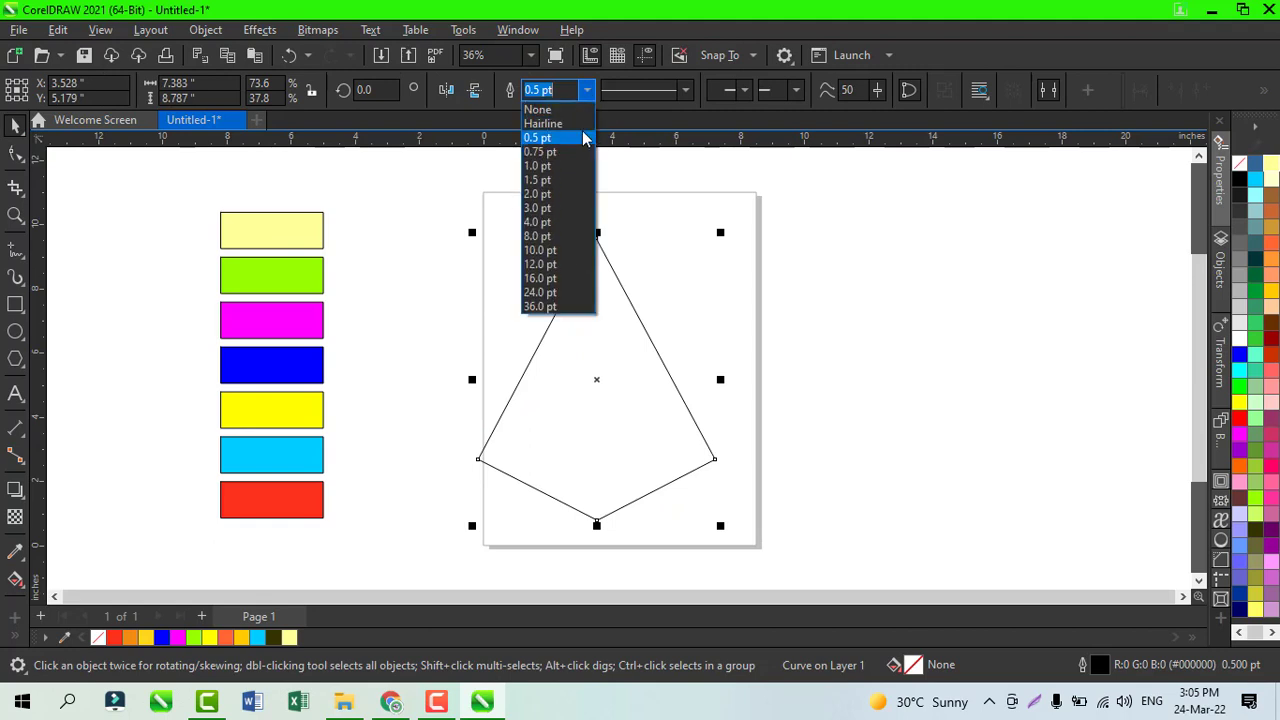
{"action": "left_click", "coordinate": [559, 222]}
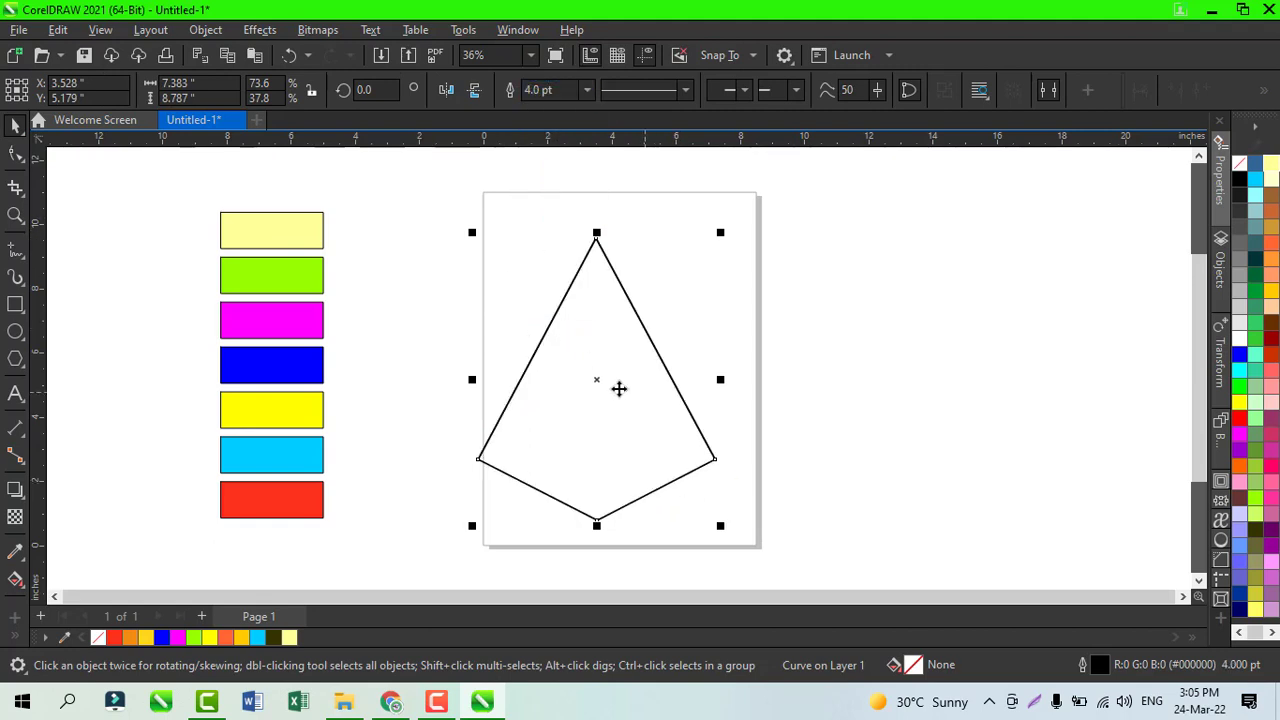
Place a copy of the kite straight above the original, overlapping its tip, and add a vertical guideline through their centre
{"action": "left_click_drag", "start_coordinate": [597, 383], "coordinate": [597, 242]}
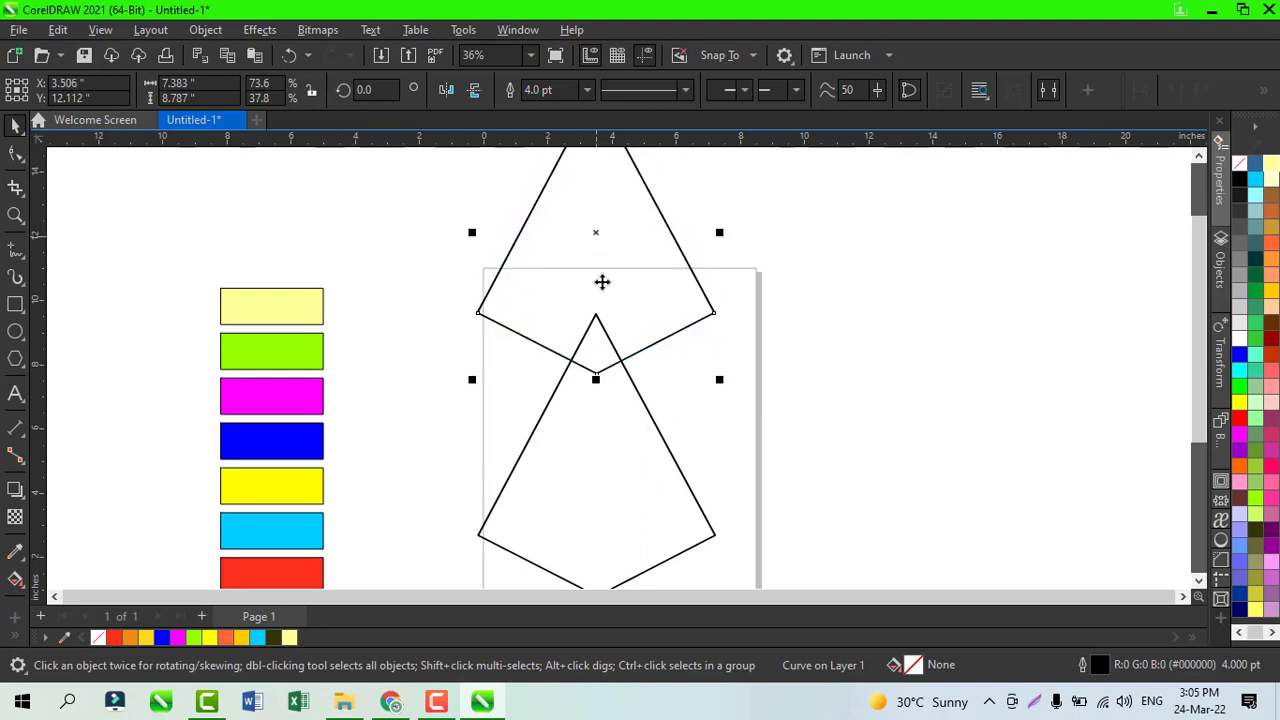
{"action": "left_click_drag", "start_coordinate": [599, 348], "coordinate": [602, 348]}
{"action": "left_click_drag", "start_coordinate": [1202, 427], "coordinate": [1204, 448]}
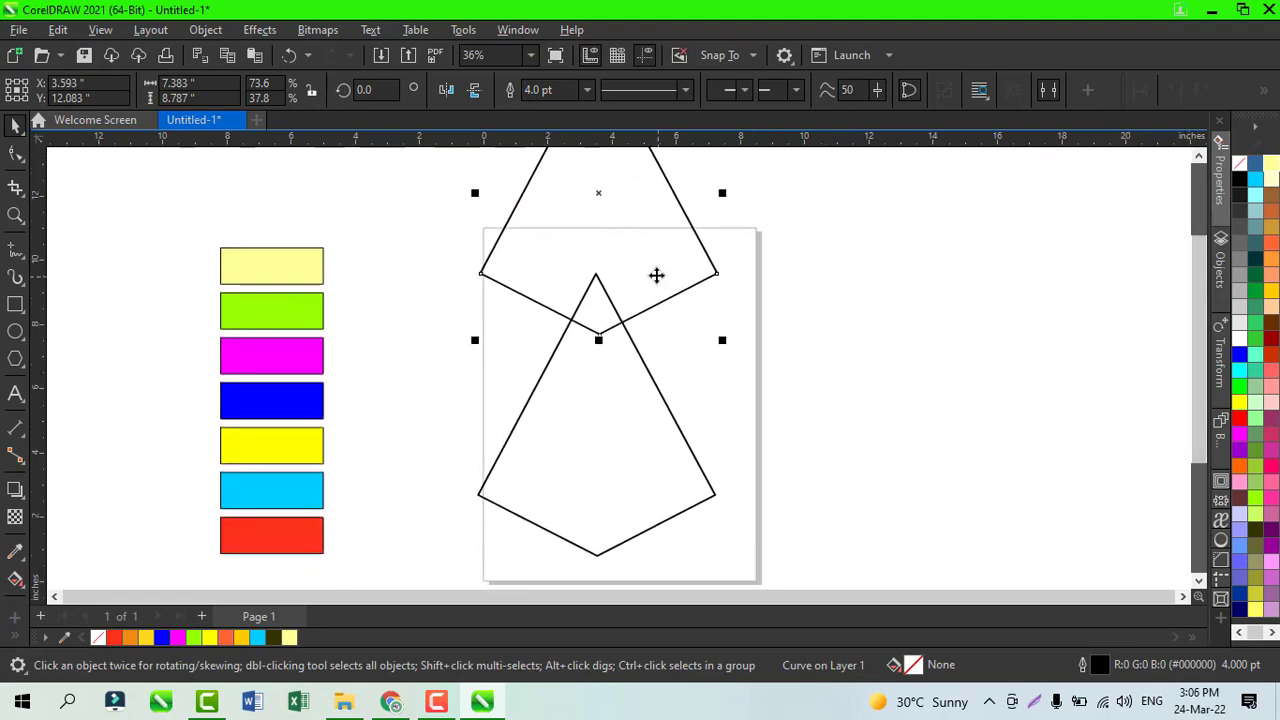
{"action": "left_click_drag", "start_coordinate": [657, 274], "coordinate": [644, 270]}
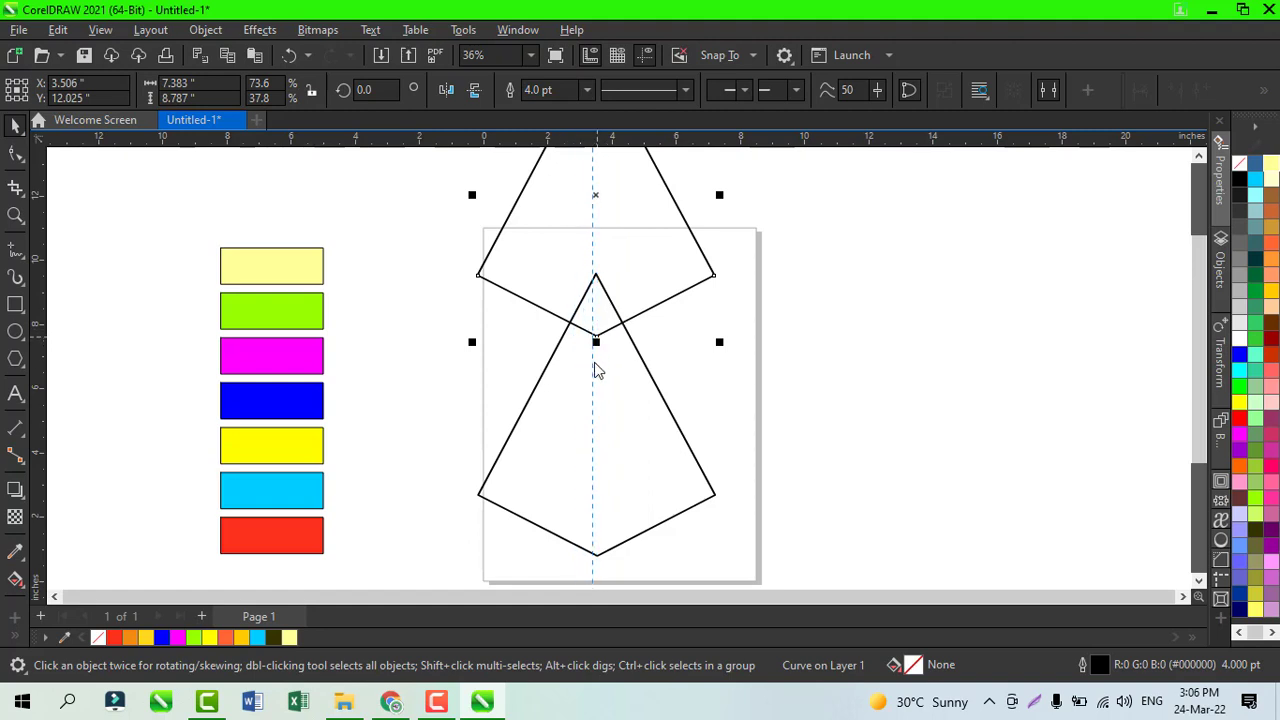
{"action": "left_click", "coordinate": [596, 422]}
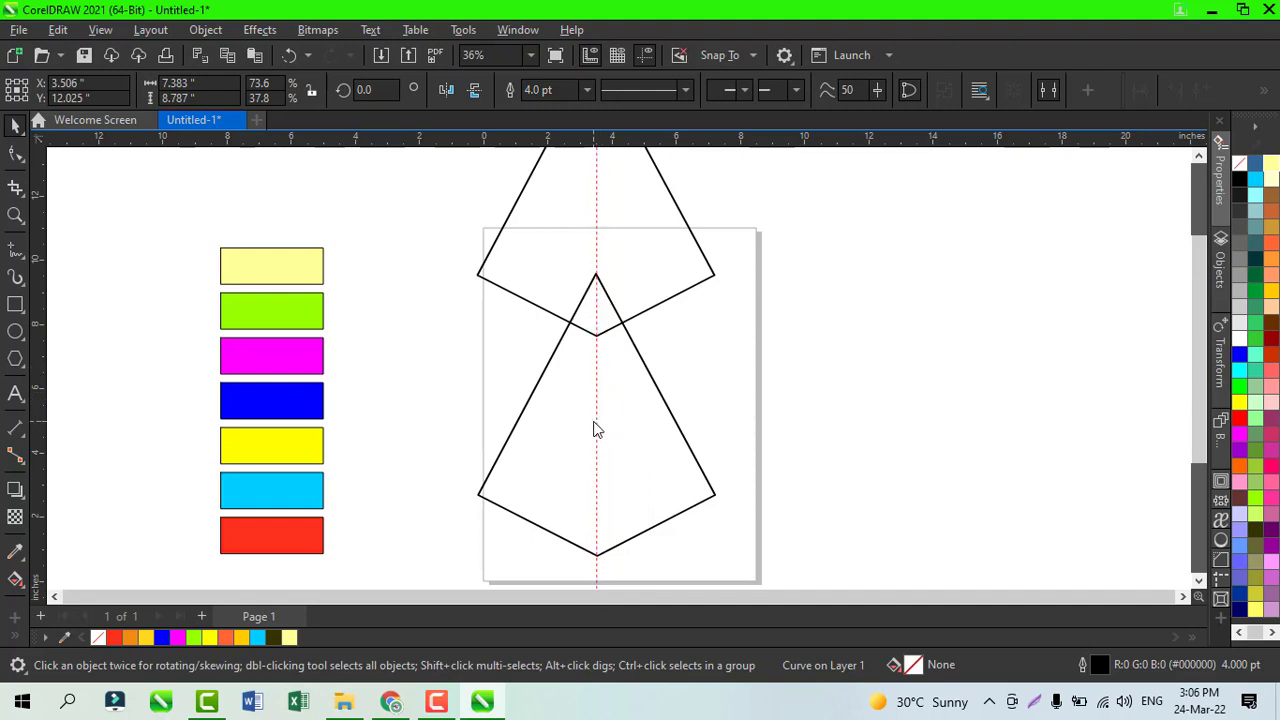
{"action": "left_click", "coordinate": [615, 315]}
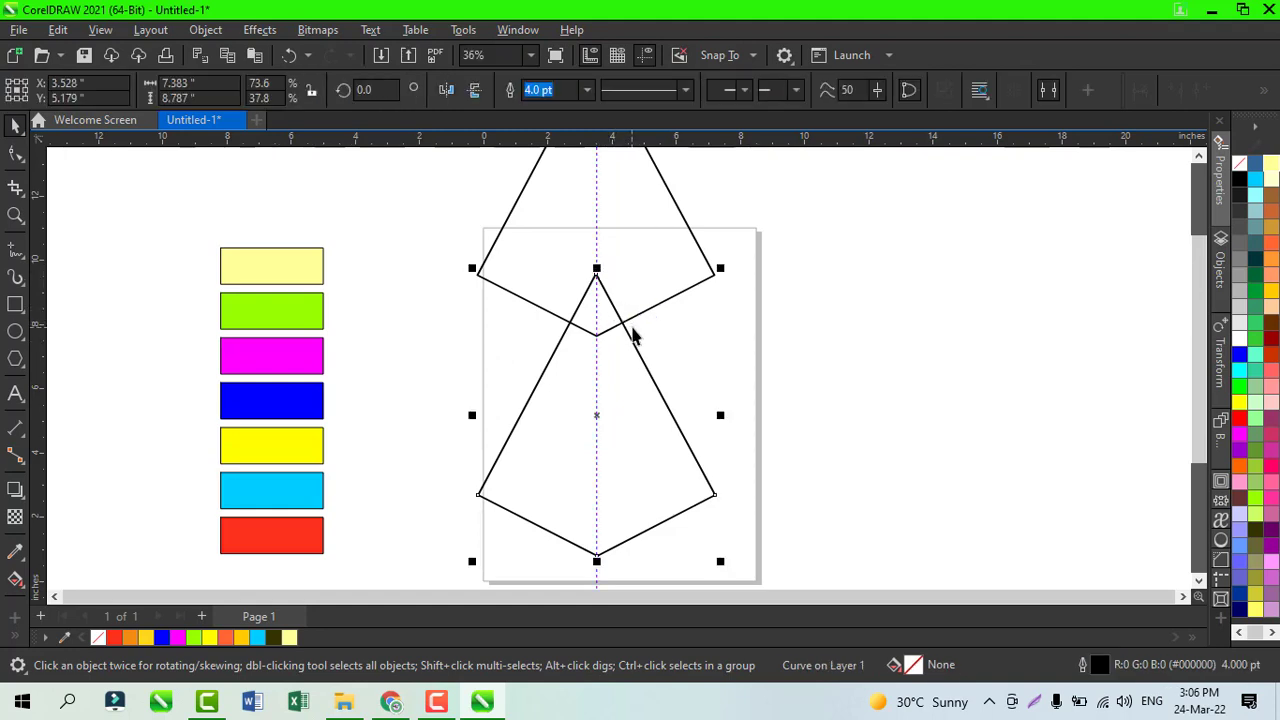
Copy the upper kite about 1.2 in downward and repeat the duplication four more times
{"action": "left_click", "coordinate": [527, 234]}
{"action": "left_click_drag", "start_coordinate": [556, 216], "coordinate": [560, 257]}
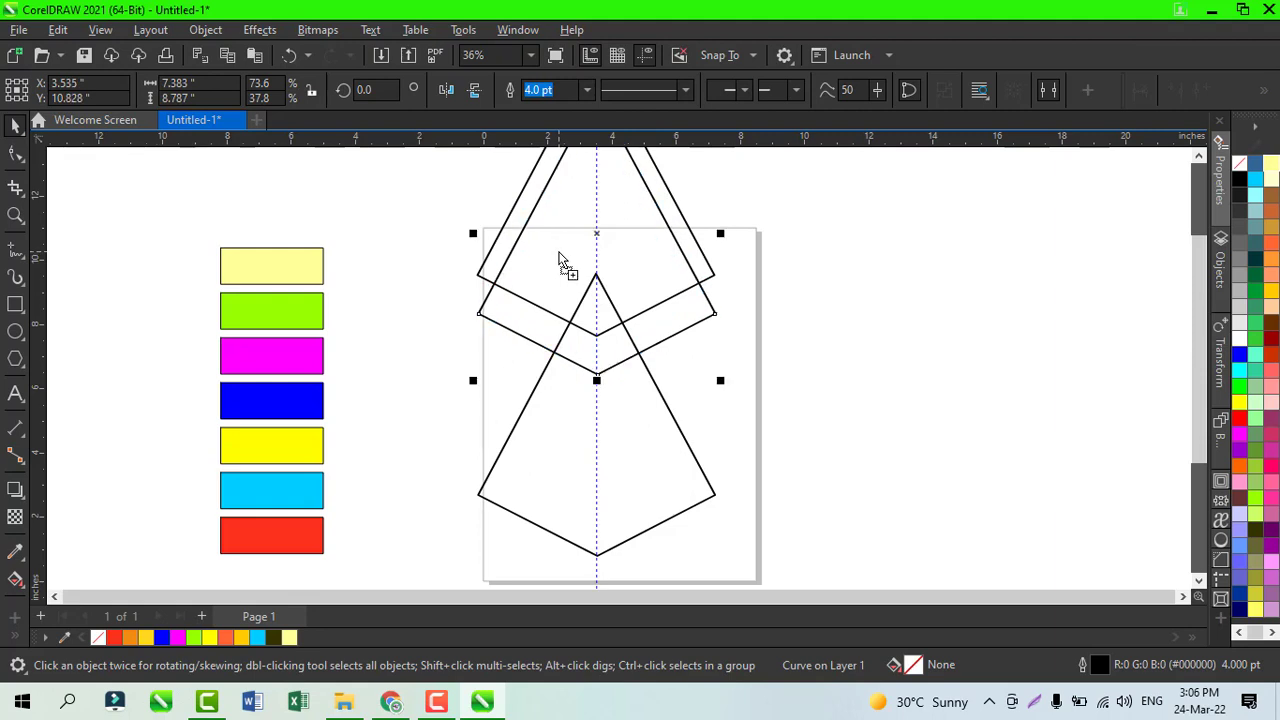
{"action": "key", "text": "ctrl+r"}
{"action": "key", "text": "ctrl+r"}
{"action": "key", "text": "ctrl+r"}
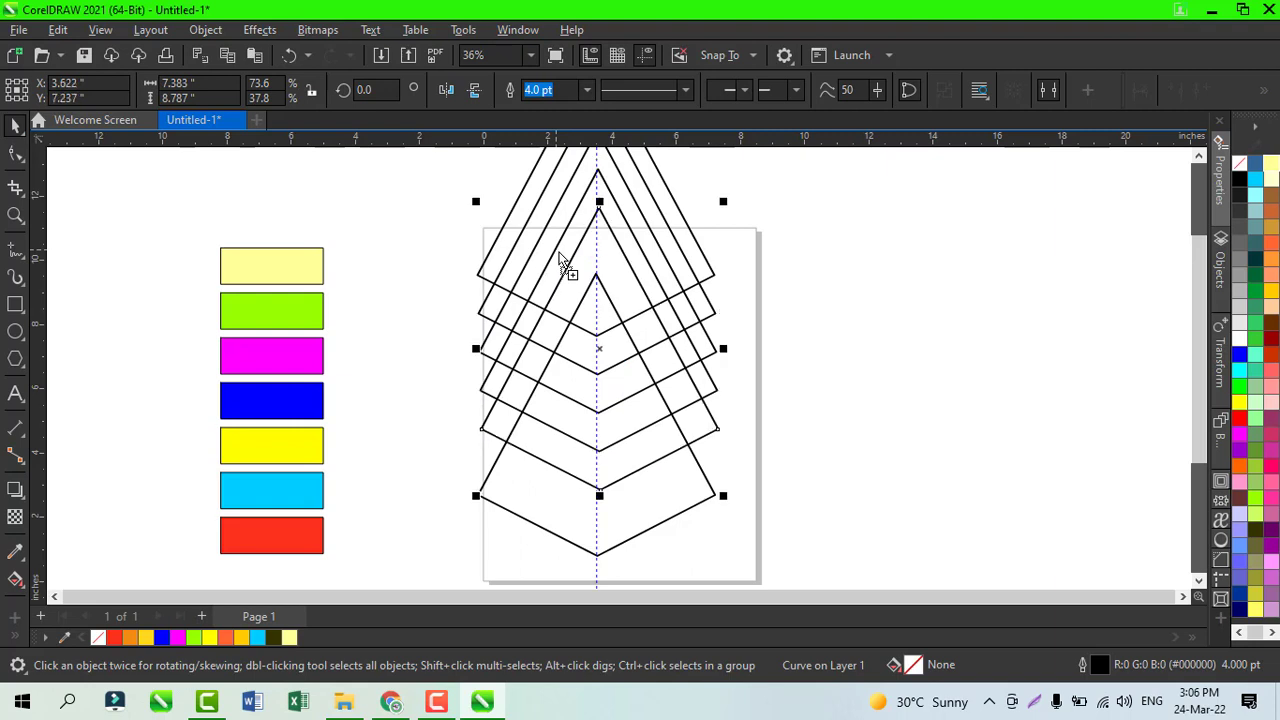
{"action": "key", "text": "ctrl+r"}
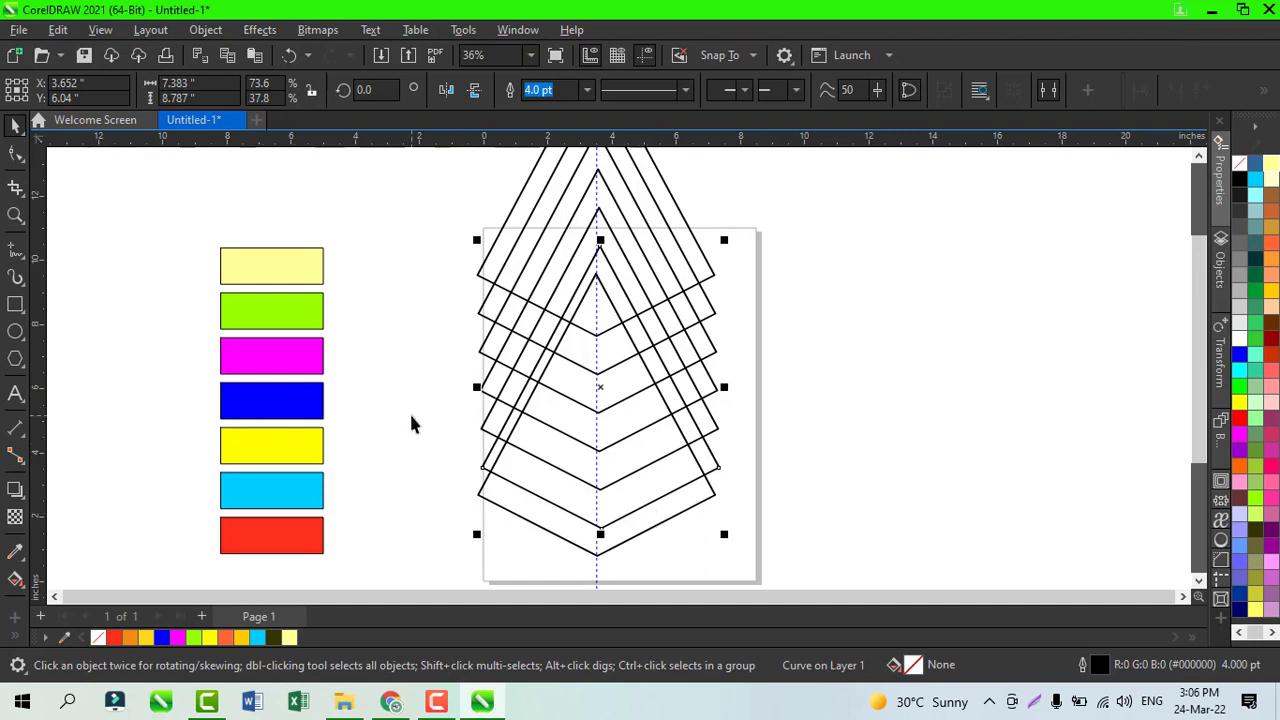
Delete the vertical guideline and draw a straight line from the original kite's top tip to its bottom tip
{"action": "left_click_drag", "start_coordinate": [597, 312], "coordinate": [959, 323]}
{"action": "key", "text": "Delete"}
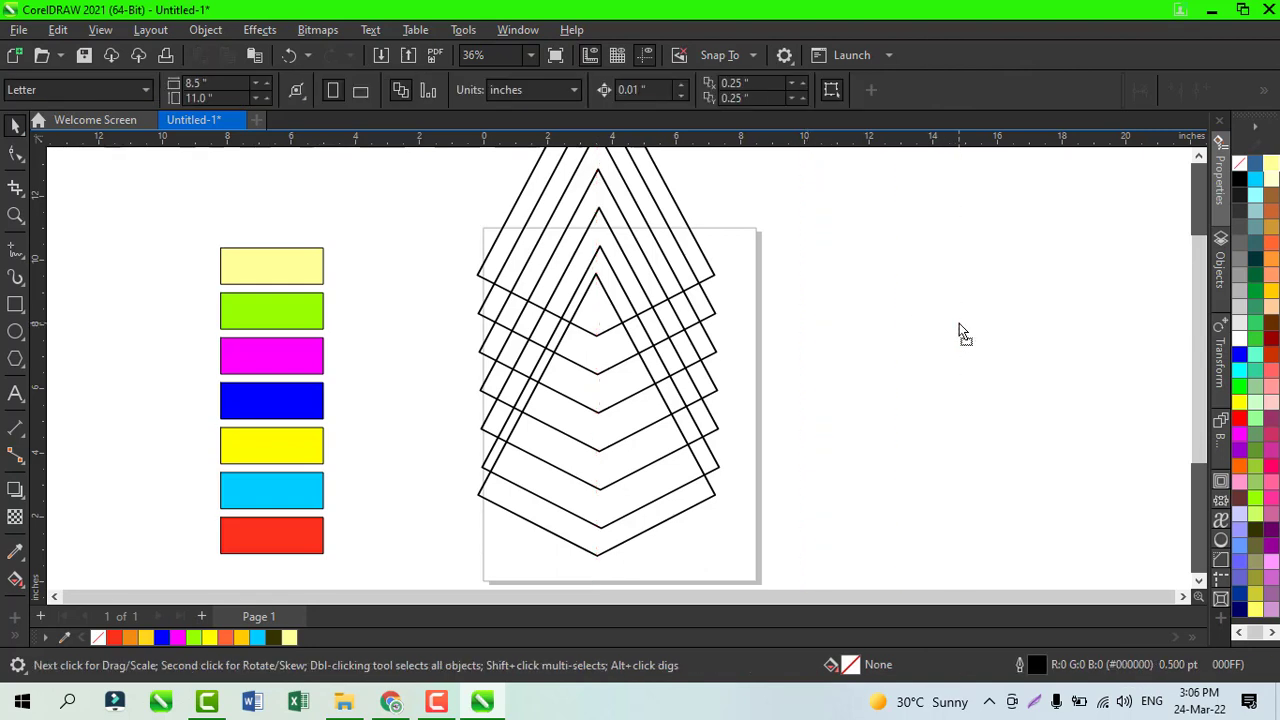
{"action": "left_click", "coordinate": [15, 250]}
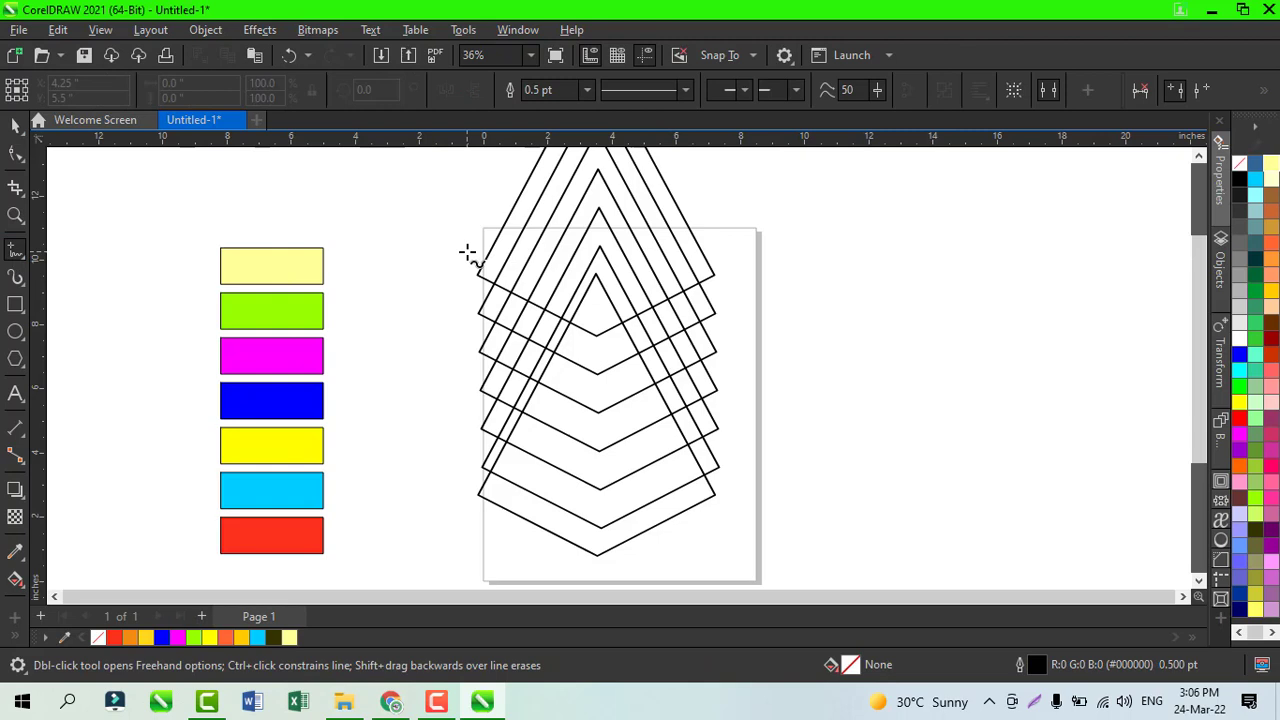
{"action": "left_click", "coordinate": [597, 272]}
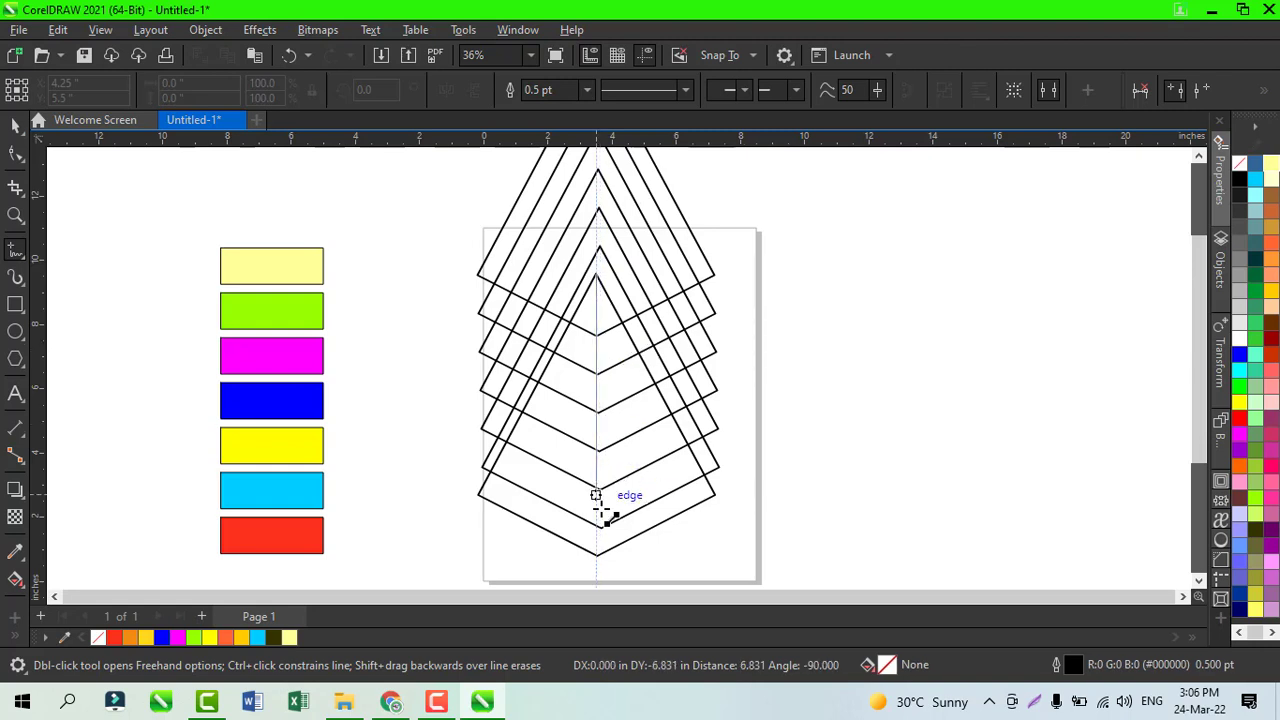
{"action": "left_click", "coordinate": [598, 562]}
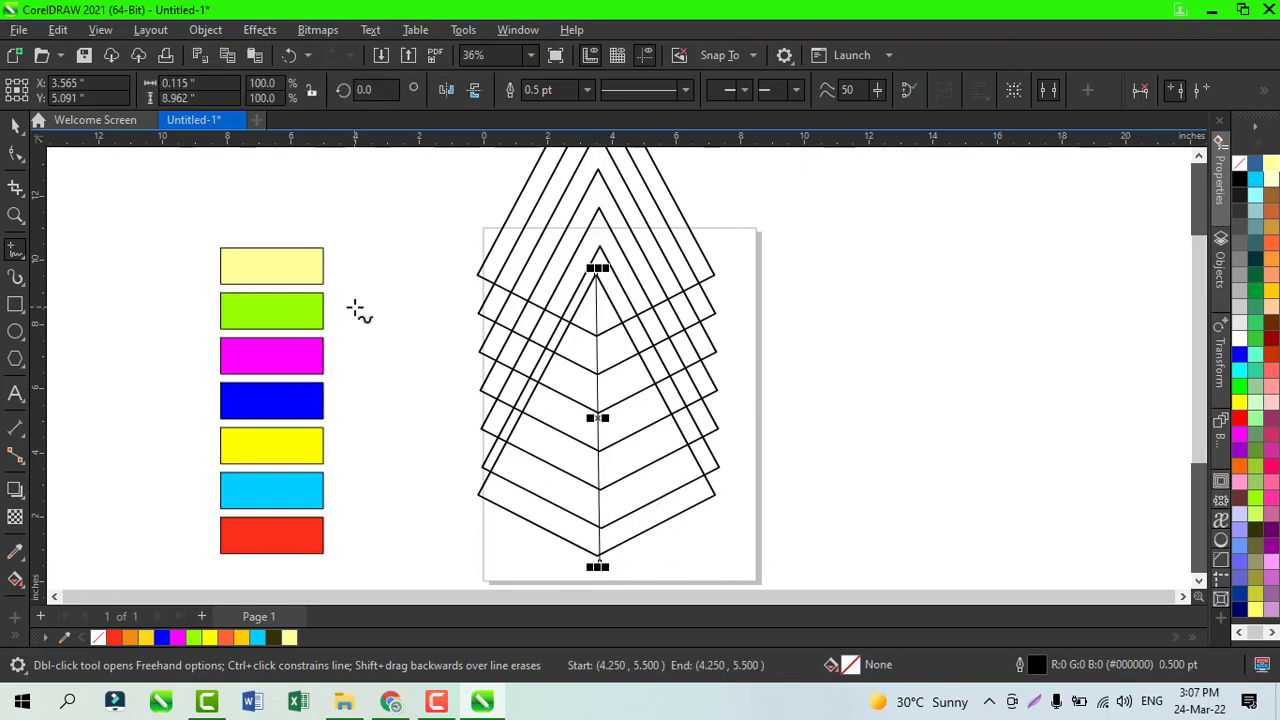
{"action": "left_click", "coordinate": [17, 130]}
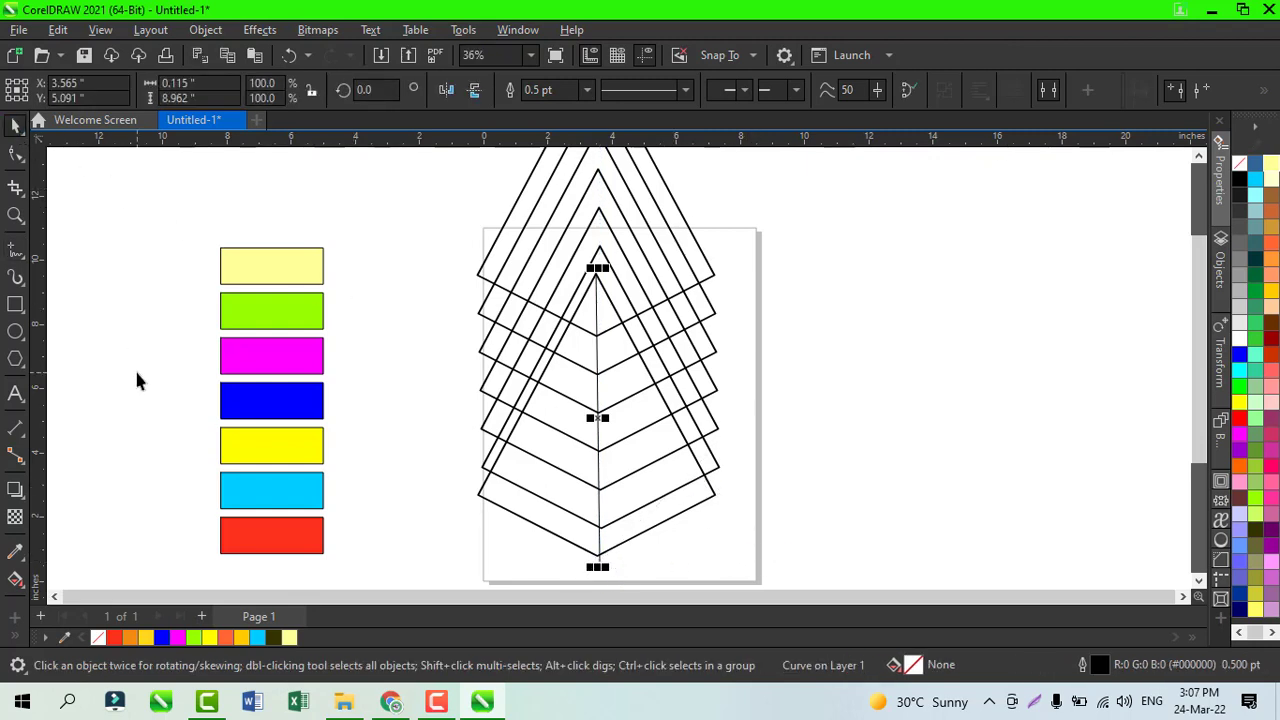
Smart-fill the seven bands in the left half of the original kite with green and a 10 pt black outline
{"action": "left_click", "coordinate": [18, 580]}
{"action": "left_click", "coordinate": [78, 601]}
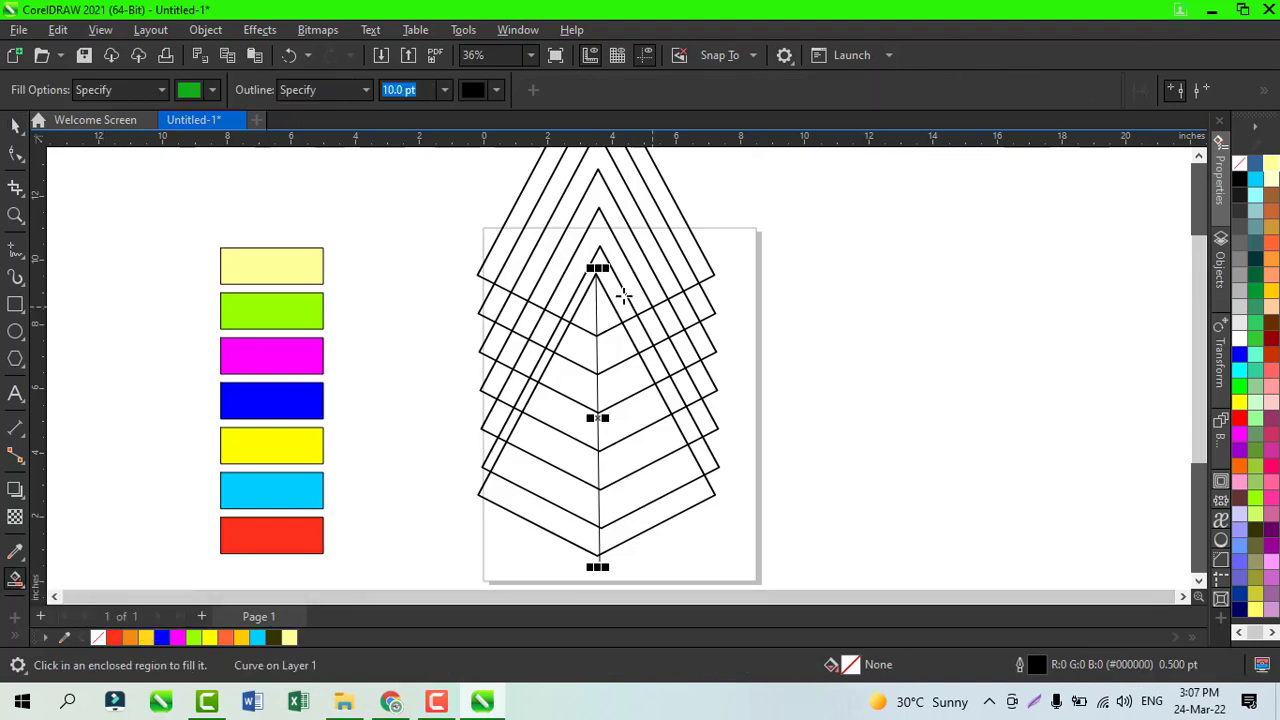
{"action": "left_click", "coordinate": [591, 308]}
{"action": "left_click", "coordinate": [579, 350]}
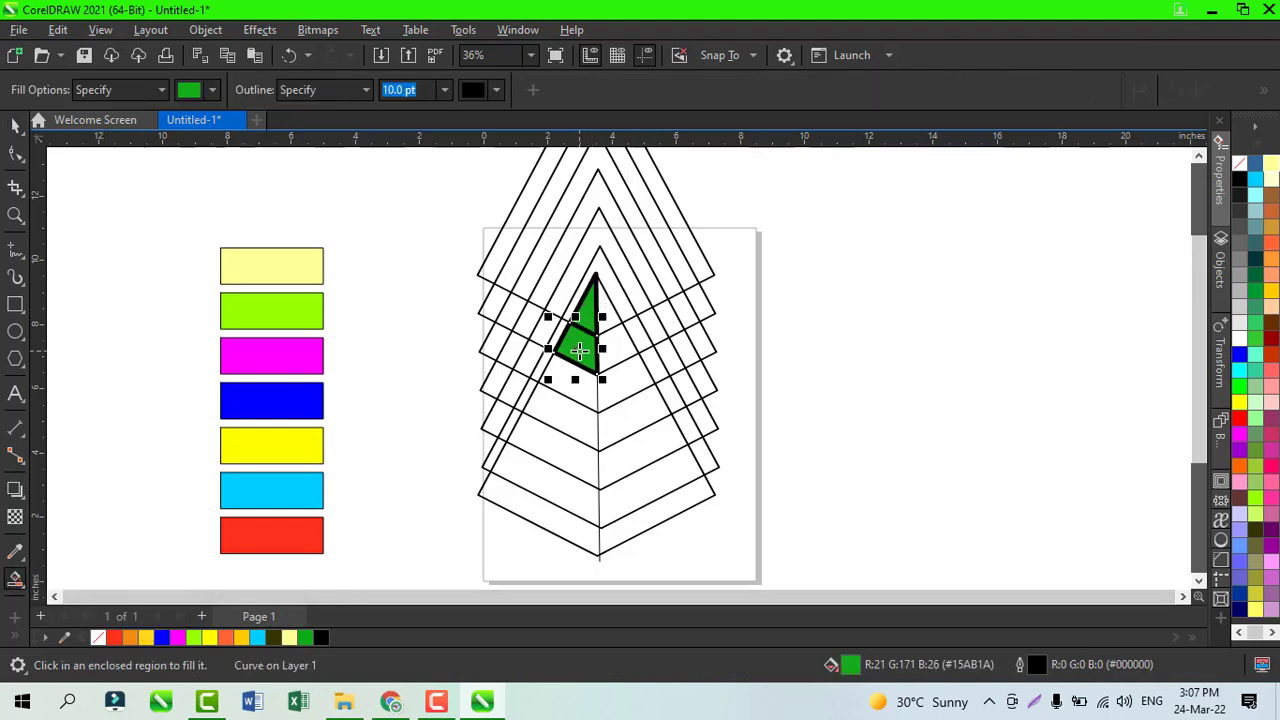
{"action": "left_click", "coordinate": [570, 390]}
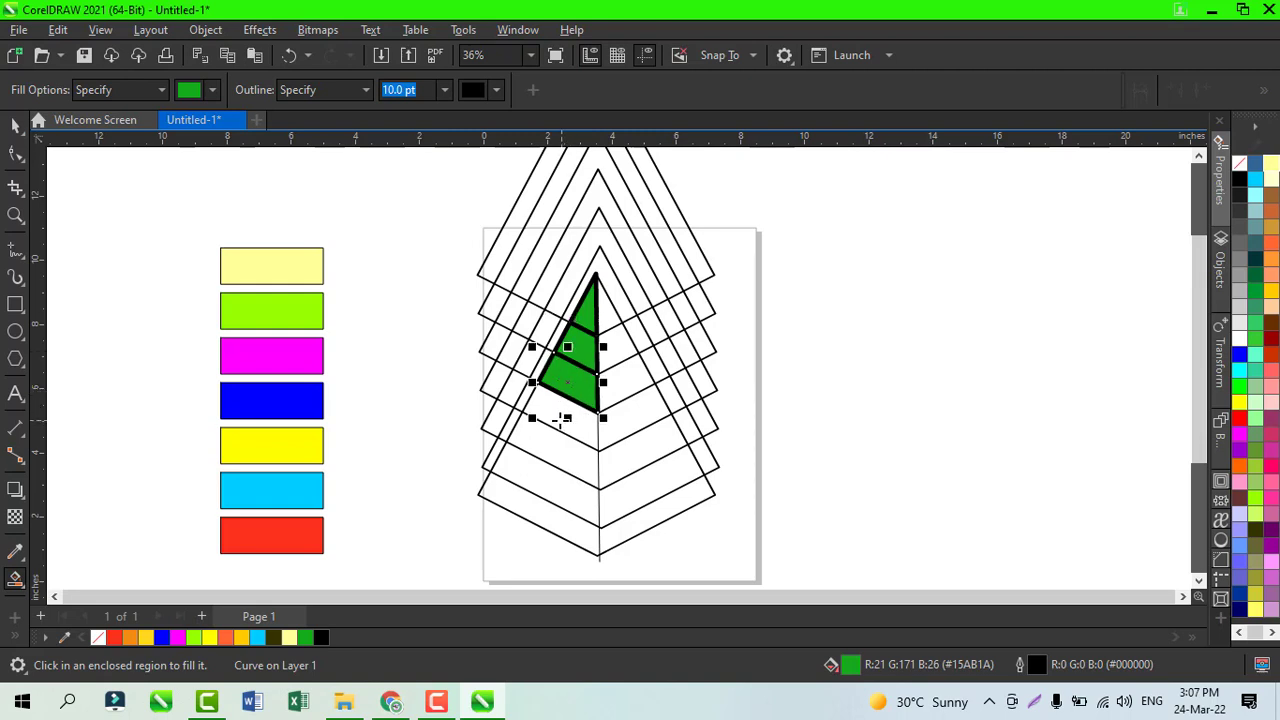
{"action": "left_click", "coordinate": [562, 420]}
{"action": "left_click", "coordinate": [545, 445]}
{"action": "left_click", "coordinate": [531, 483]}
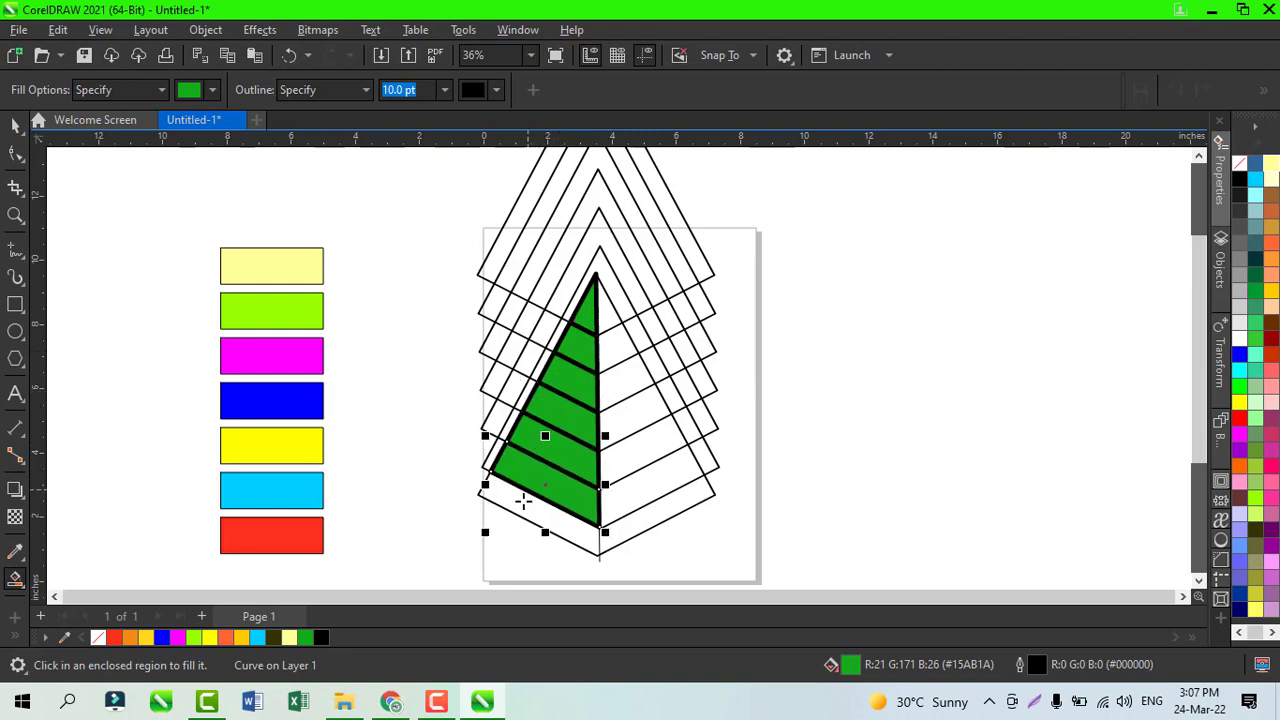
{"action": "left_click", "coordinate": [524, 503]}
Smart-fill the seven bands in the kite's right half with the same green fill and 10 pt outline
{"action": "left_click", "coordinate": [604, 320]}
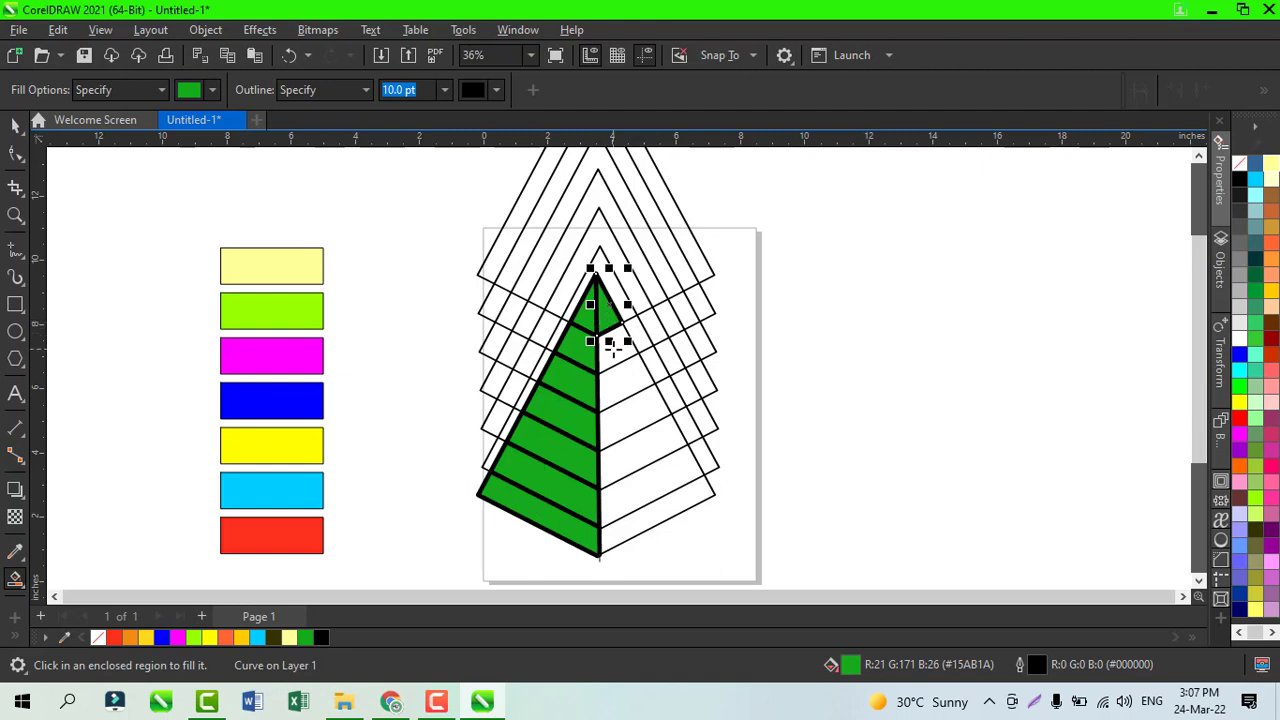
{"action": "left_click", "coordinate": [619, 372]}
{"action": "left_click", "coordinate": [627, 384]}
{"action": "left_click", "coordinate": [634, 415]}
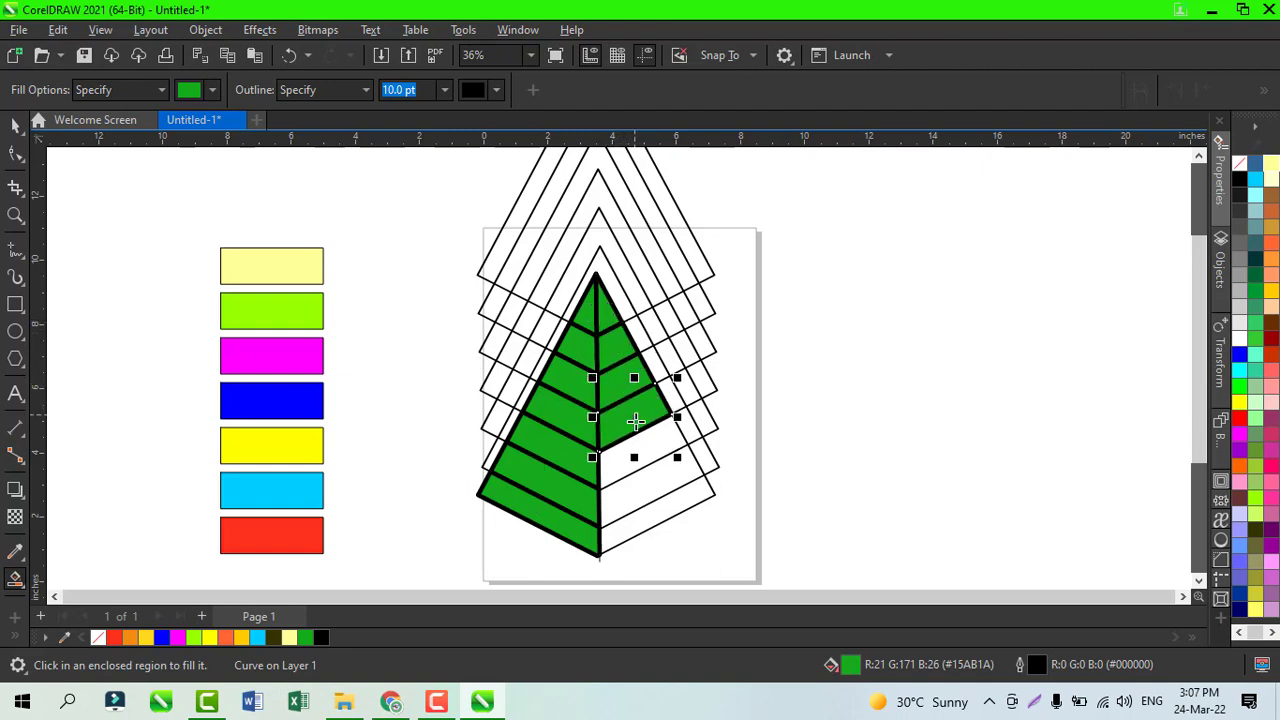
{"action": "left_click", "coordinate": [645, 450]}
{"action": "left_click", "coordinate": [656, 481]}
{"action": "left_click", "coordinate": [669, 505]}
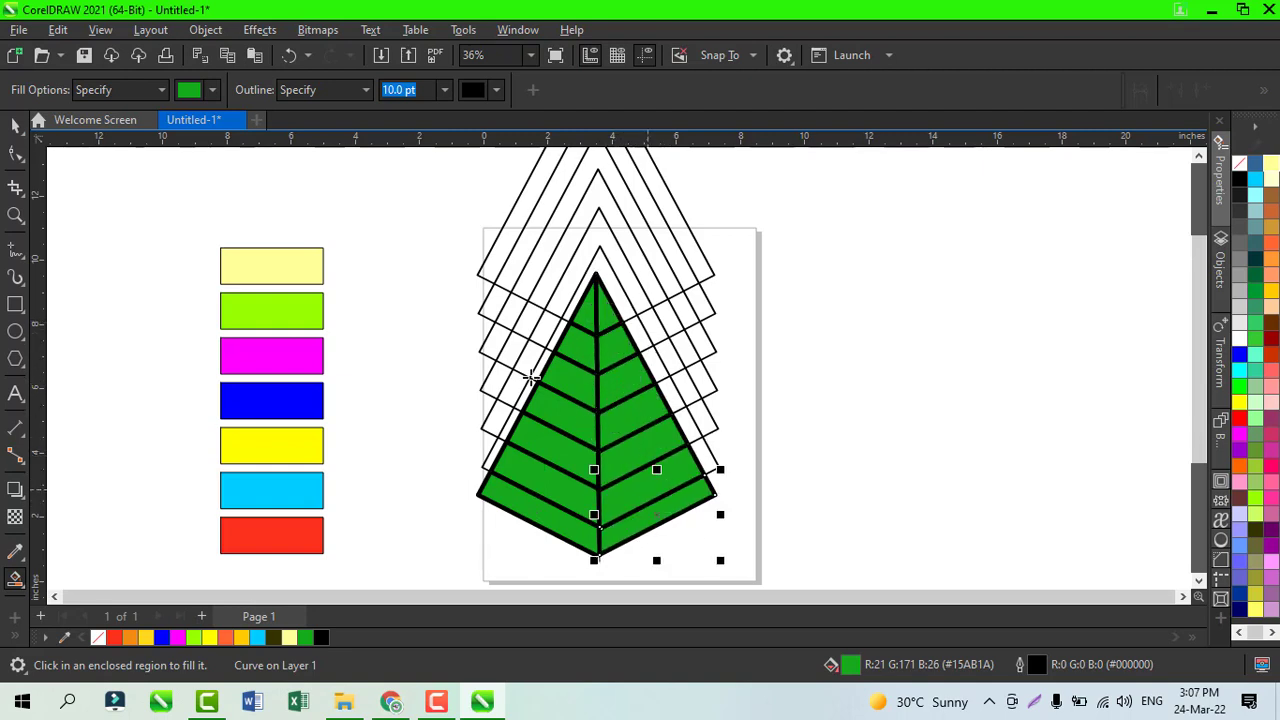
Move the green kite's top-left piece about 8.9 in right and 0.47 in up, and repeat the move on the top-right piece
{"action": "left_click", "coordinate": [16, 126]}
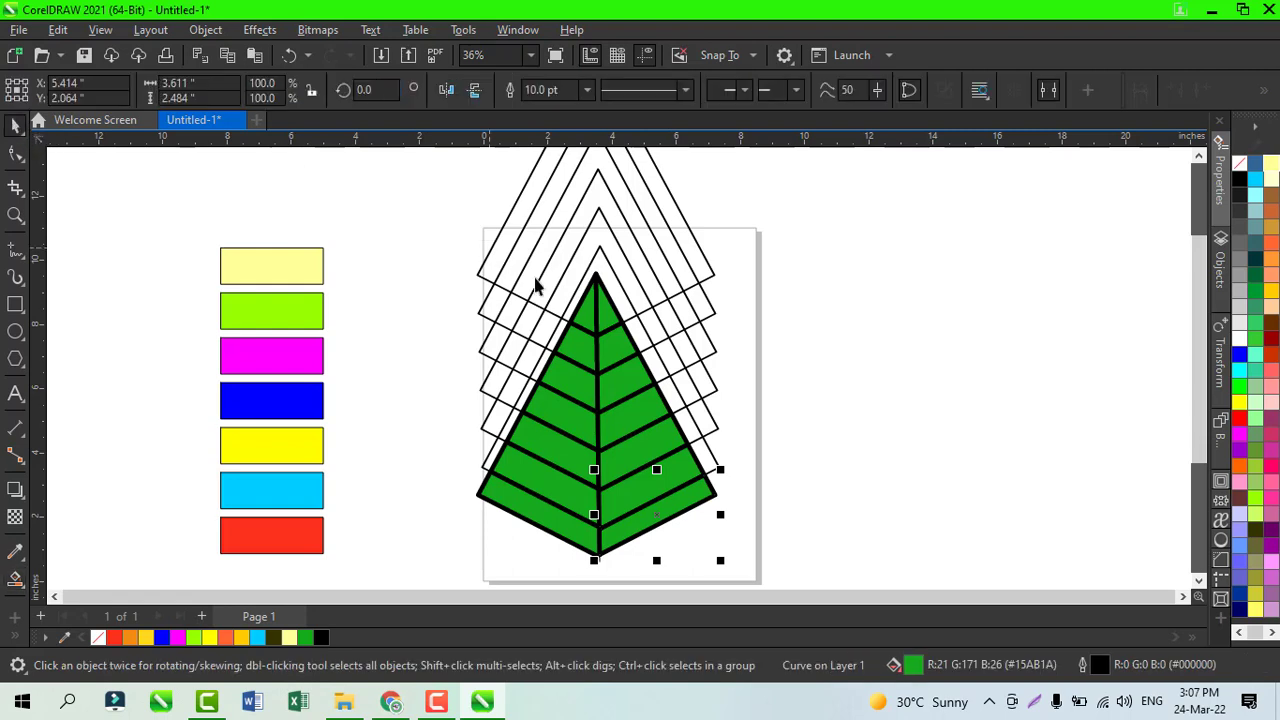
{"action": "left_click_drag", "start_coordinate": [588, 325], "coordinate": [873, 313]}
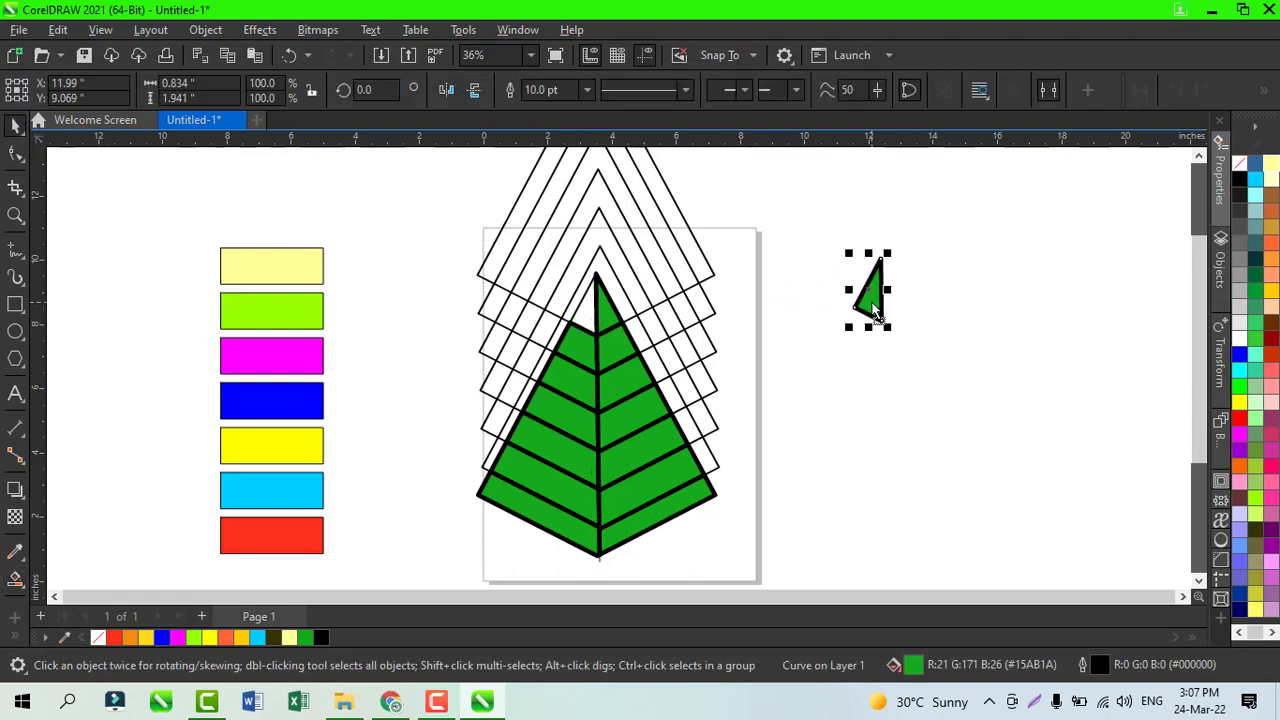
{"action": "left_click", "coordinate": [614, 318]}
{"action": "key", "text": "ctrl+r"}
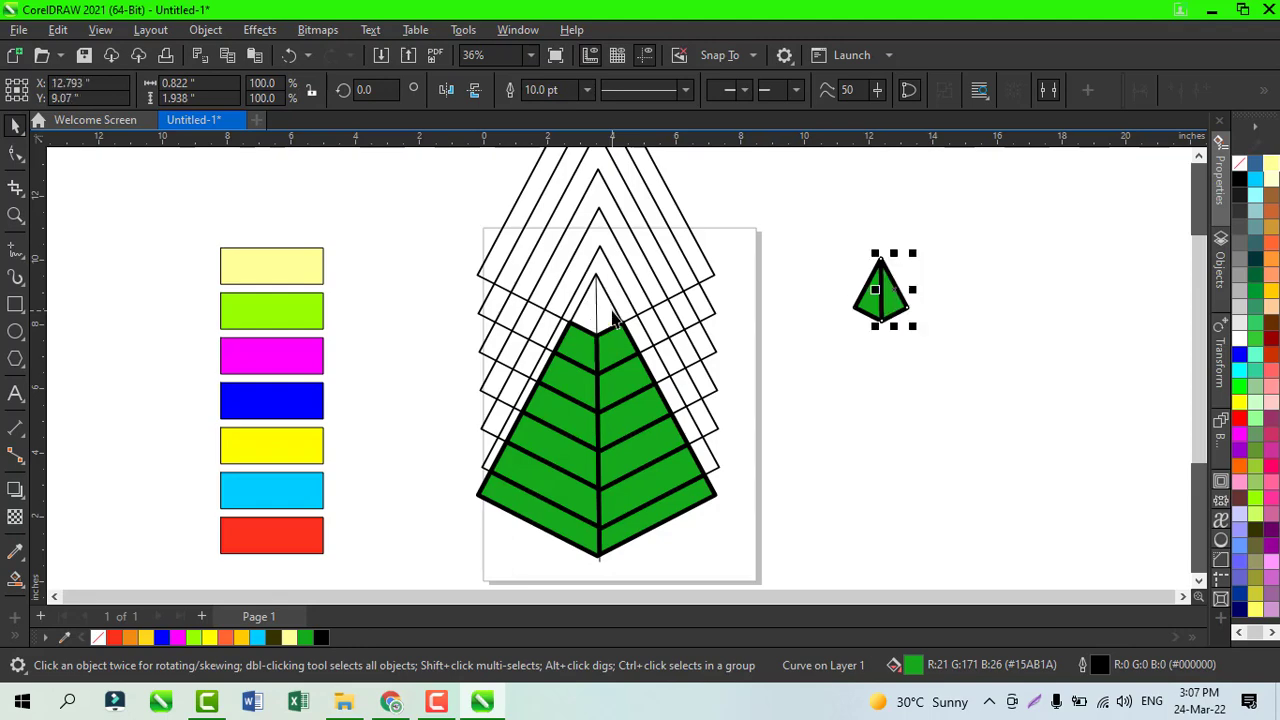
Repeat the same move on the left and right pieces of the second, third and fourth green bands
{"action": "left_click", "coordinate": [588, 365]}
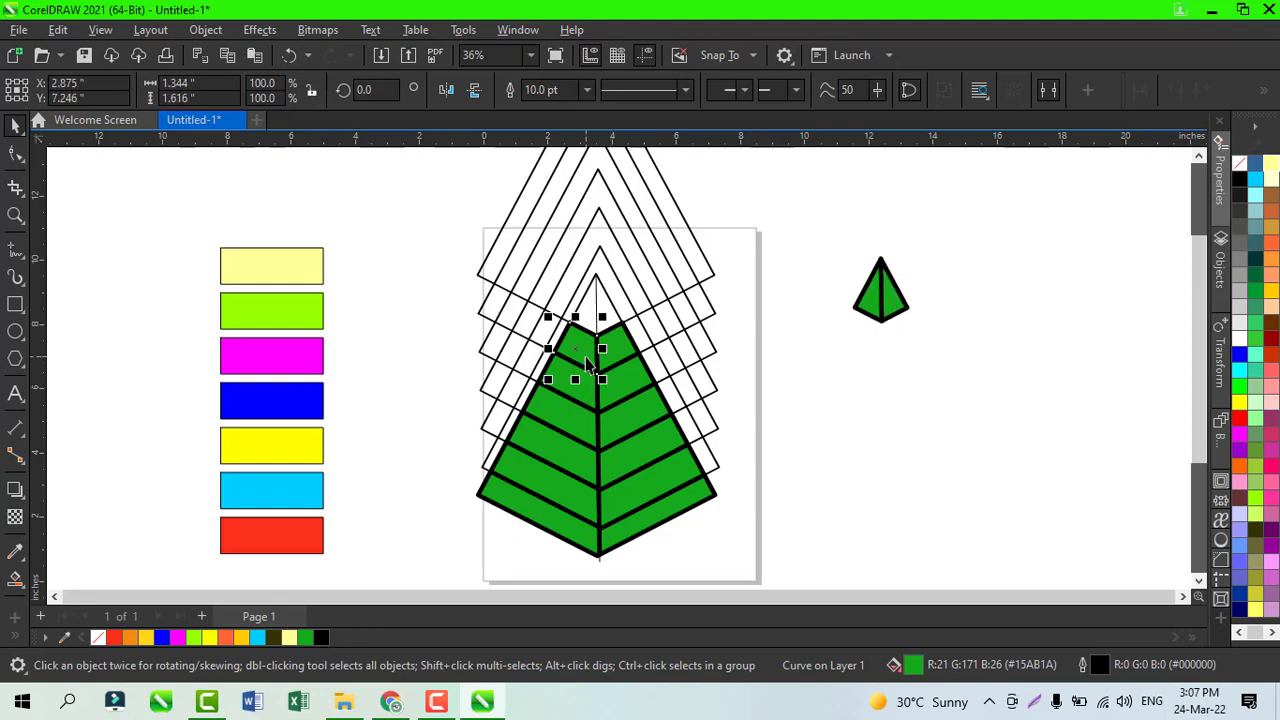
{"action": "key", "text": "ctrl+r"}
{"action": "left_click", "coordinate": [612, 365]}
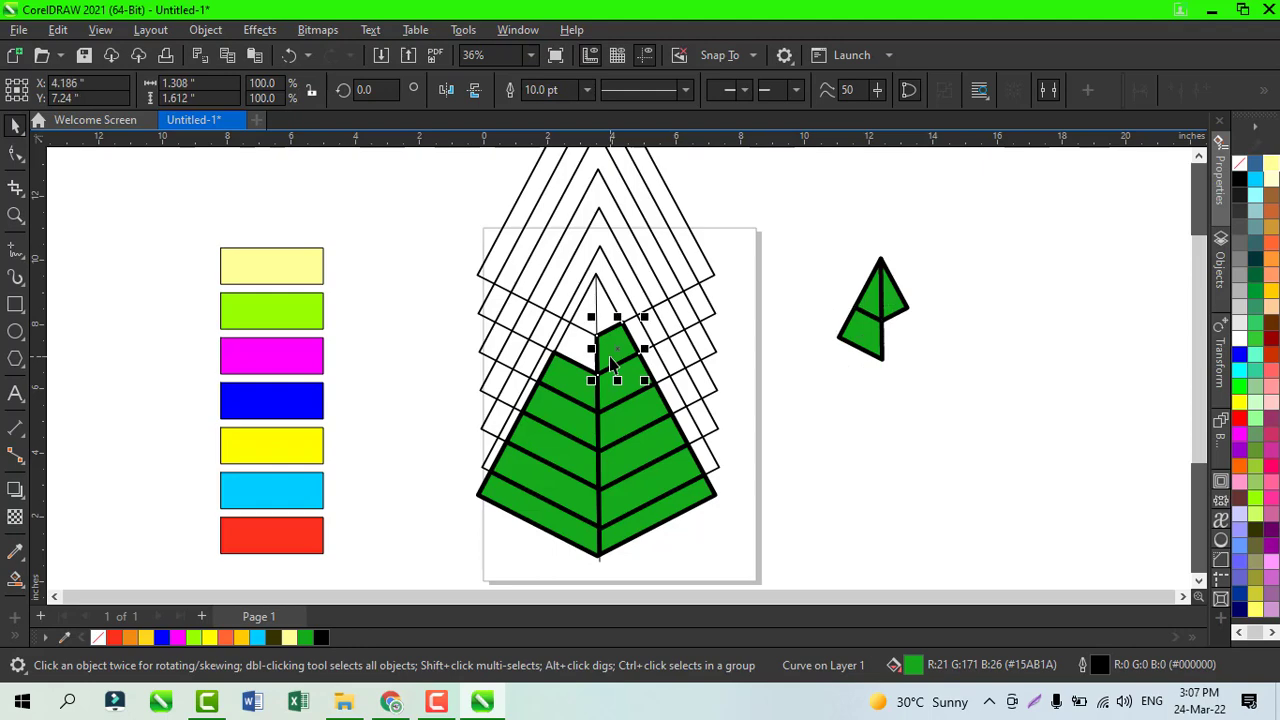
{"action": "key", "text": "ctrl+r"}
{"action": "left_click", "coordinate": [572, 400]}
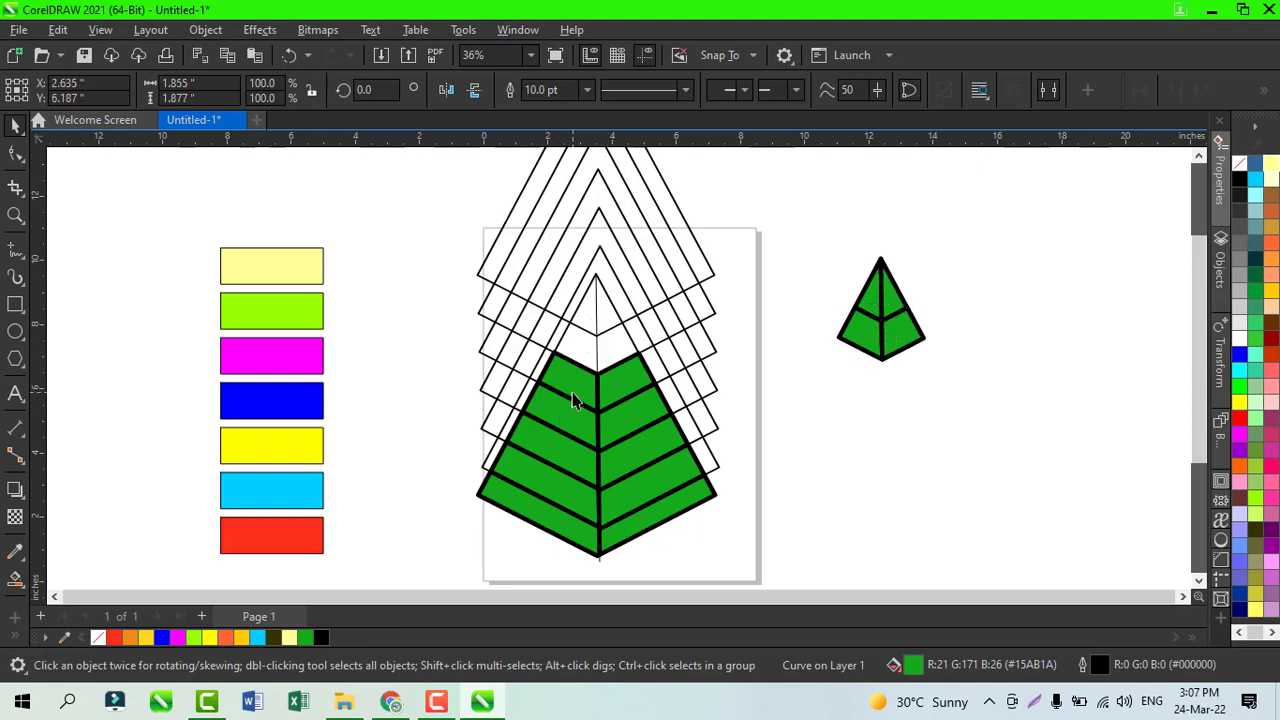
{"action": "key", "text": "ctrl+r"}
{"action": "left_click", "coordinate": [608, 394]}
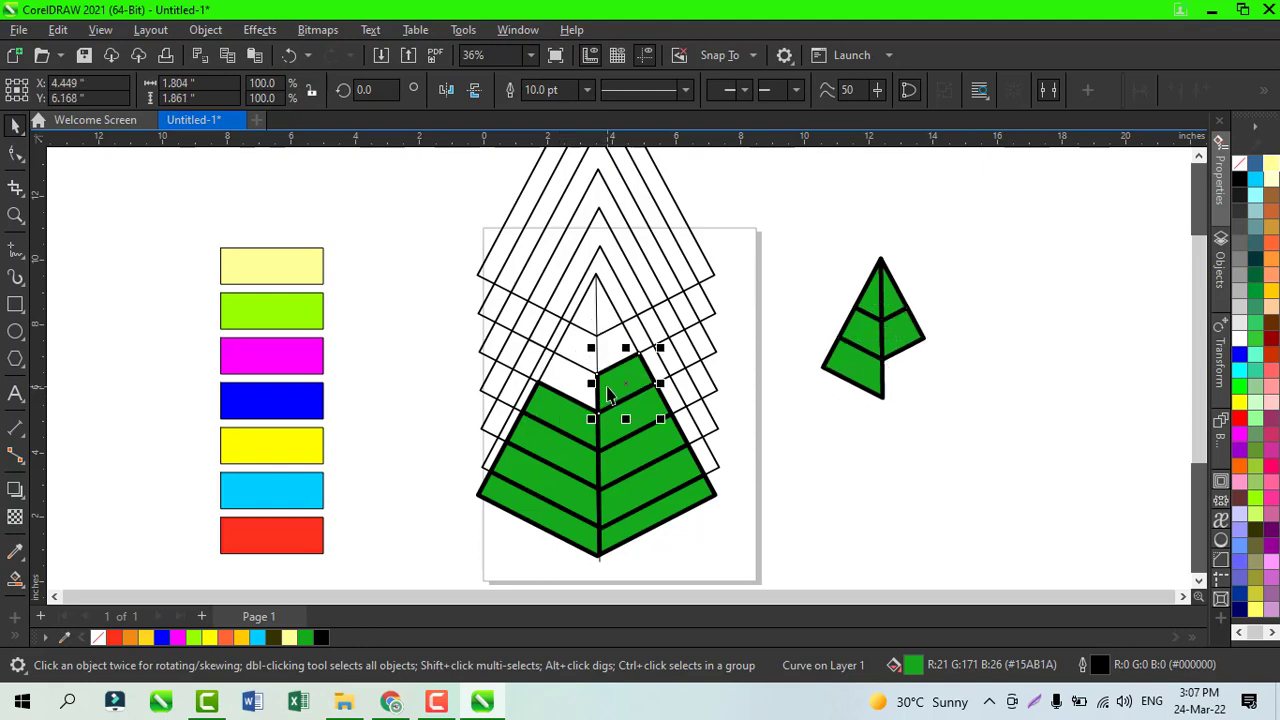
{"action": "key", "text": "ctrl+r"}
{"action": "left_click", "coordinate": [578, 435]}
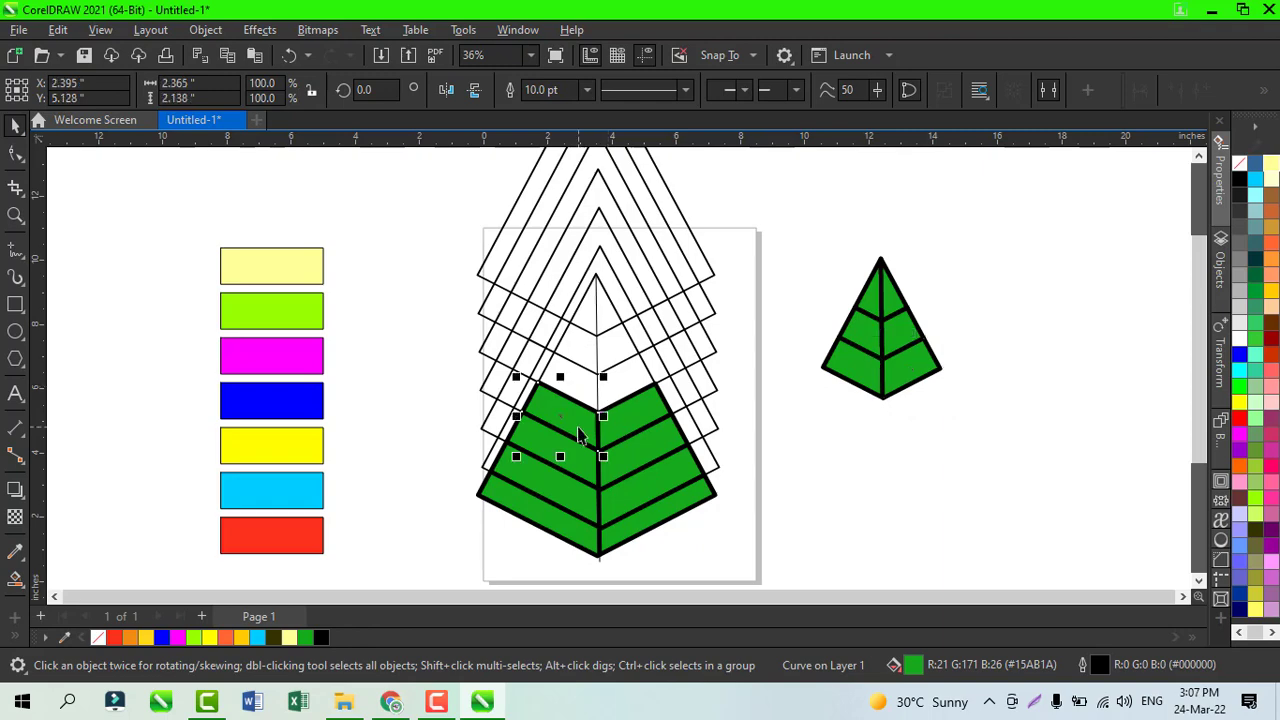
{"action": "key", "text": "ctrl+r"}
{"action": "left_click", "coordinate": [613, 436]}
{"action": "key", "text": "ctrl+r"}
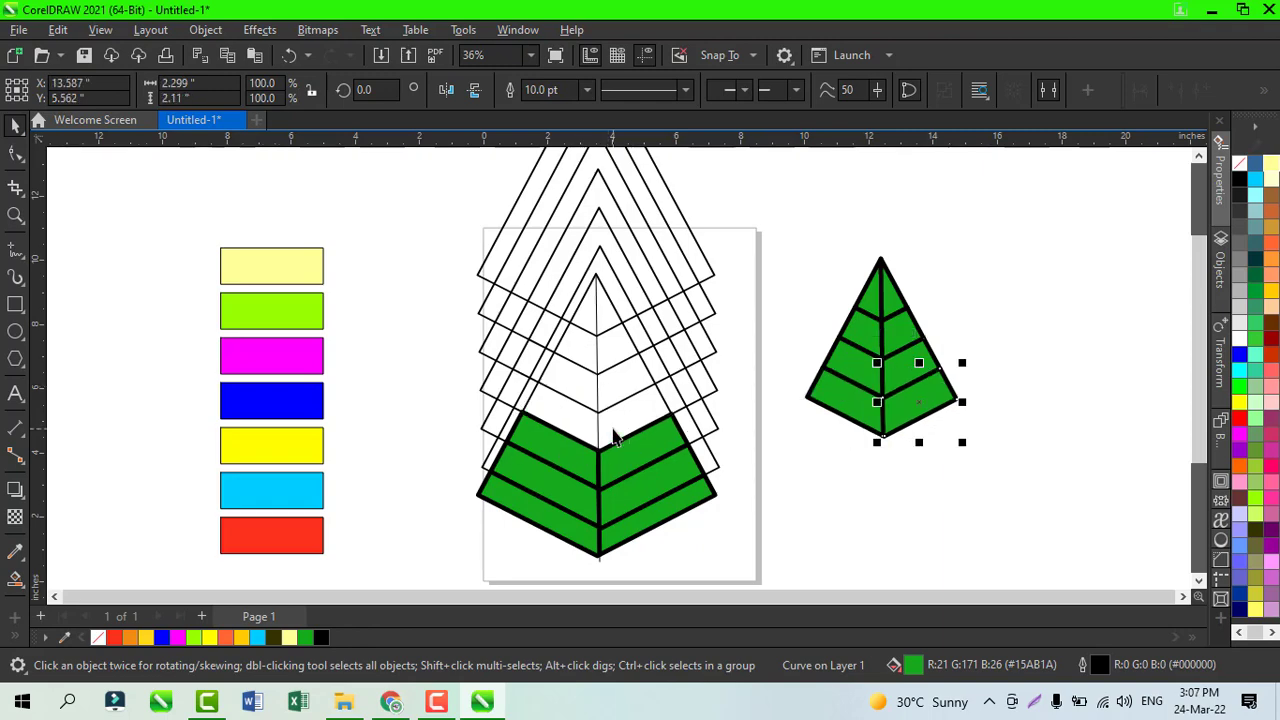
Repeat the same move on both halves of the fifth, sixth and seventh bands to clear the construction outlines
{"action": "left_click", "coordinate": [580, 470]}
{"action": "key", "text": "ctrl+r"}
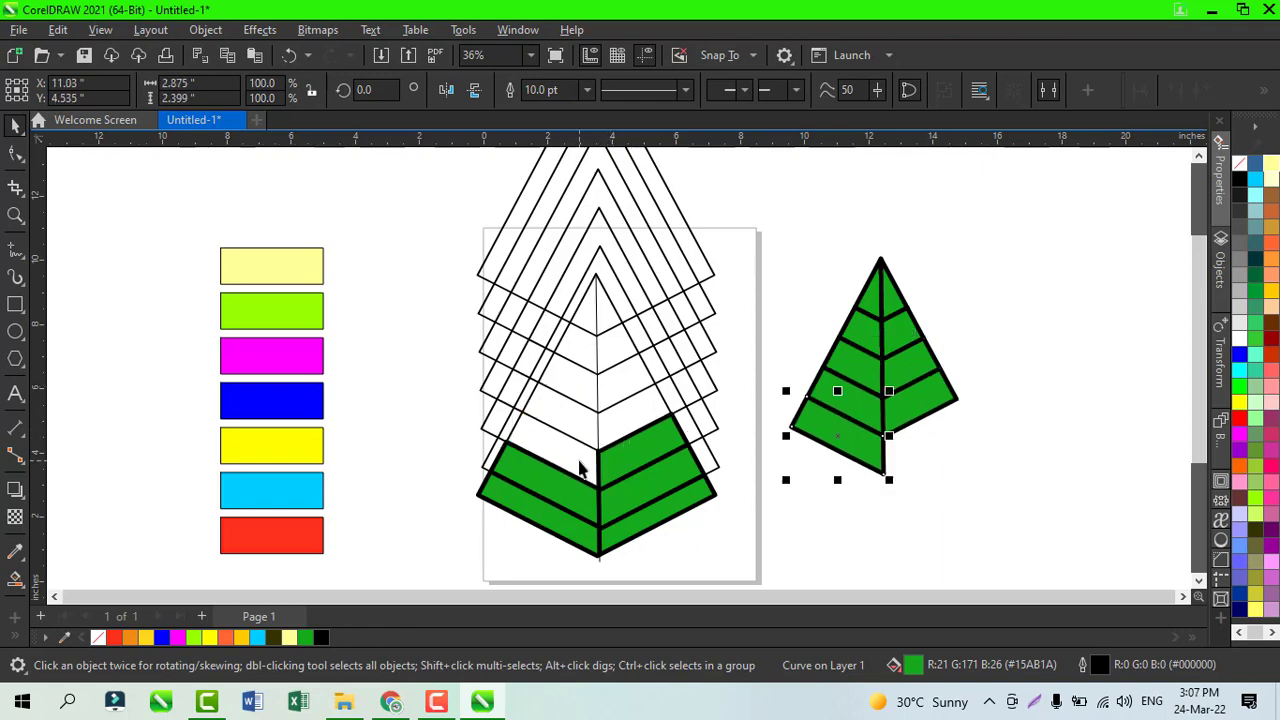
{"action": "left_click", "coordinate": [610, 465]}
{"action": "key", "text": "ctrl+r"}
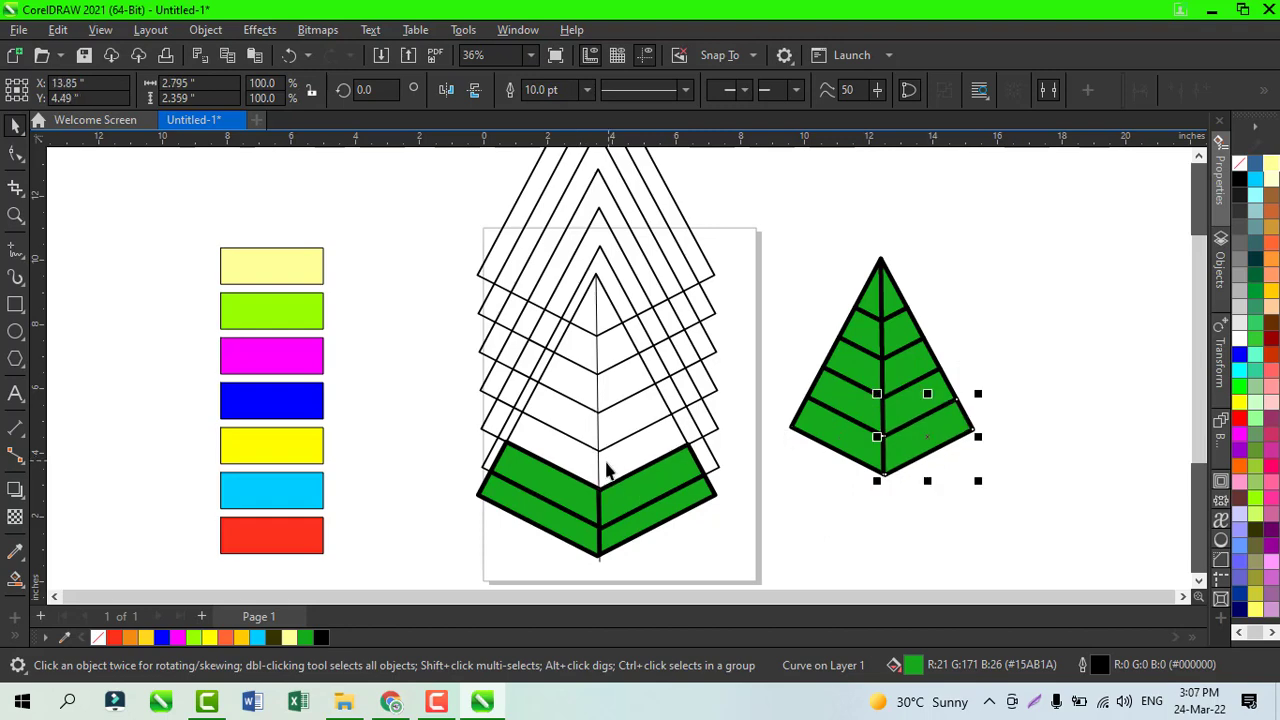
{"action": "left_click", "coordinate": [573, 505]}
{"action": "key", "text": "ctrl+r"}
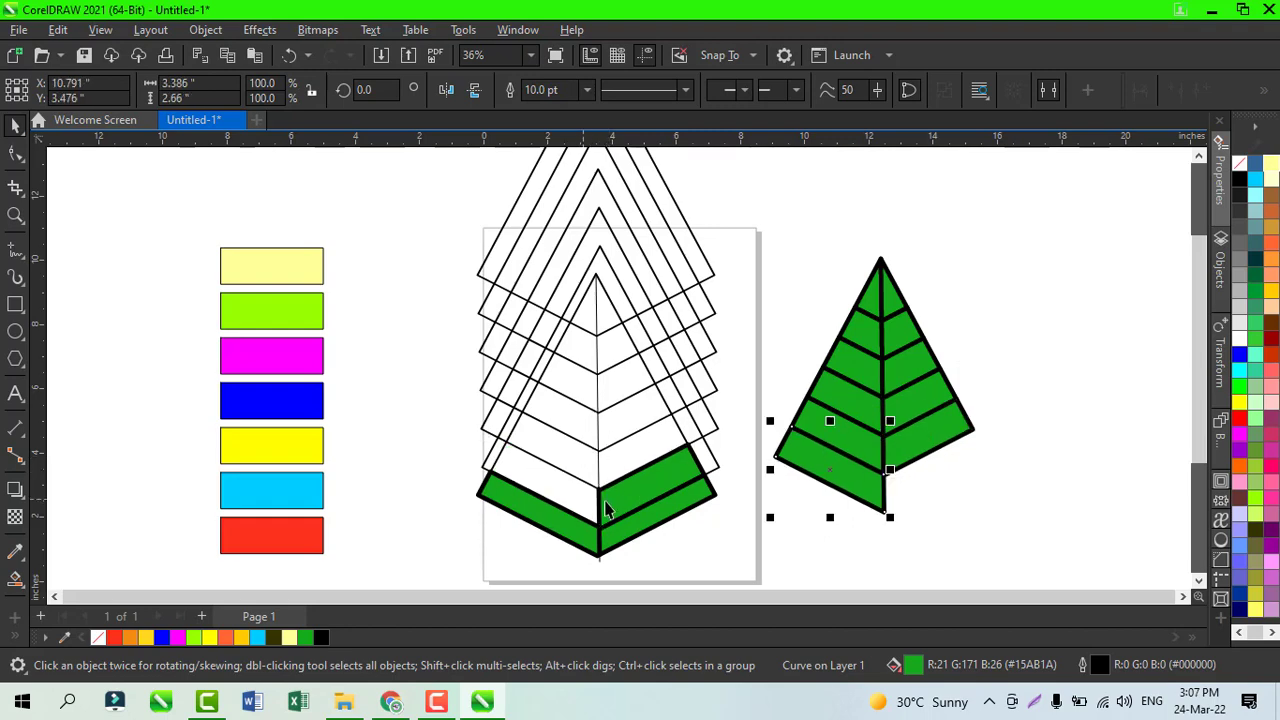
{"action": "left_click", "coordinate": [612, 505]}
{"action": "key", "text": "ctrl+r"}
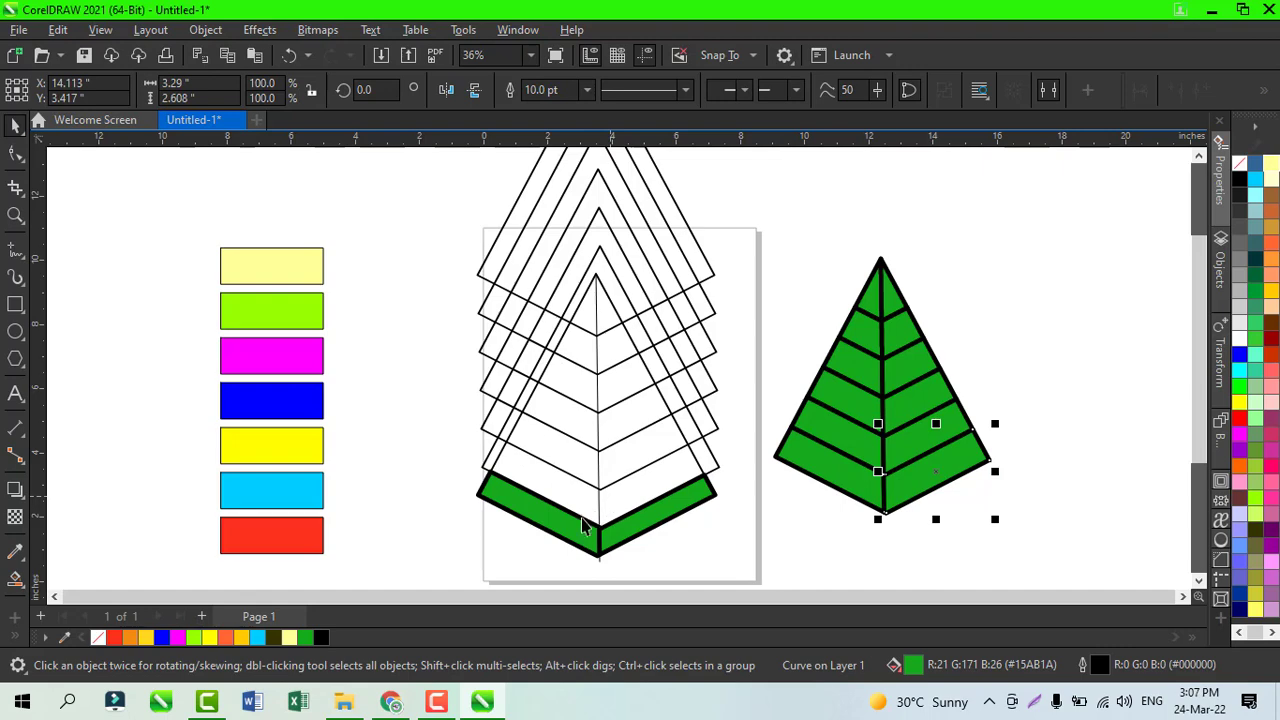
{"action": "left_click", "coordinate": [578, 533]}
{"action": "key", "text": "ctrl+r"}
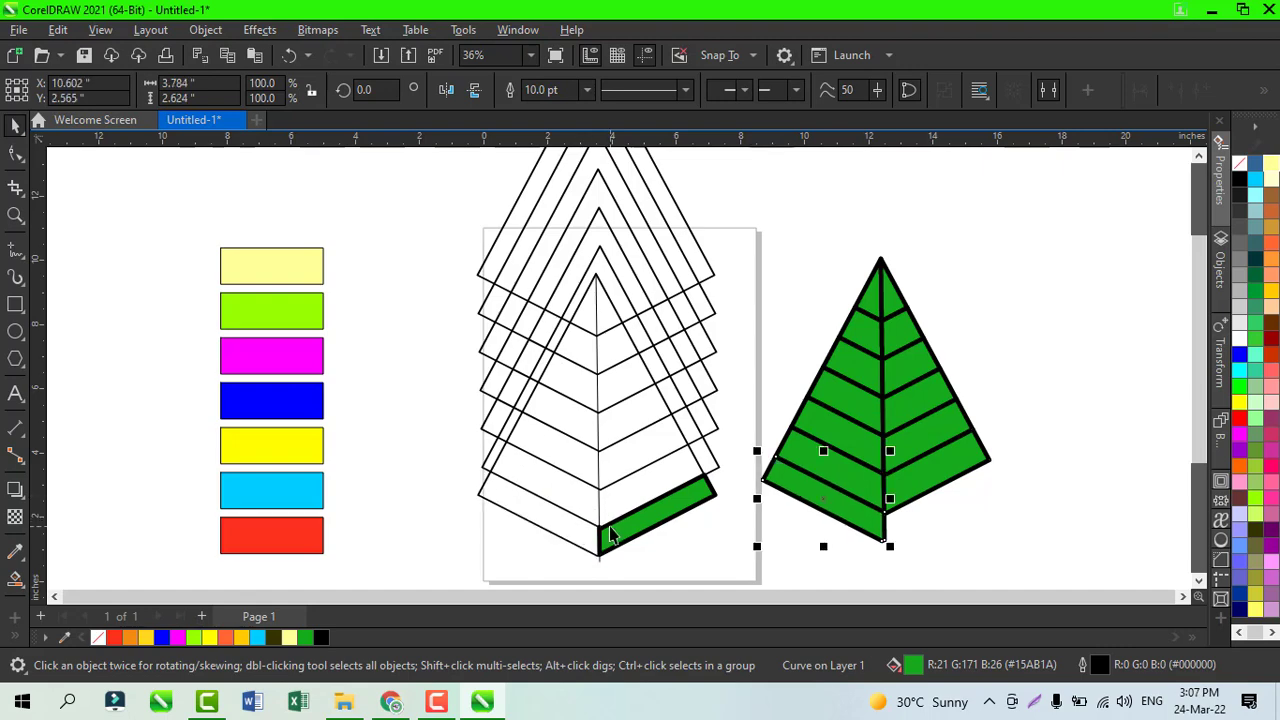
{"action": "left_click", "coordinate": [617, 535]}
{"action": "key", "text": "ctrl+r"}
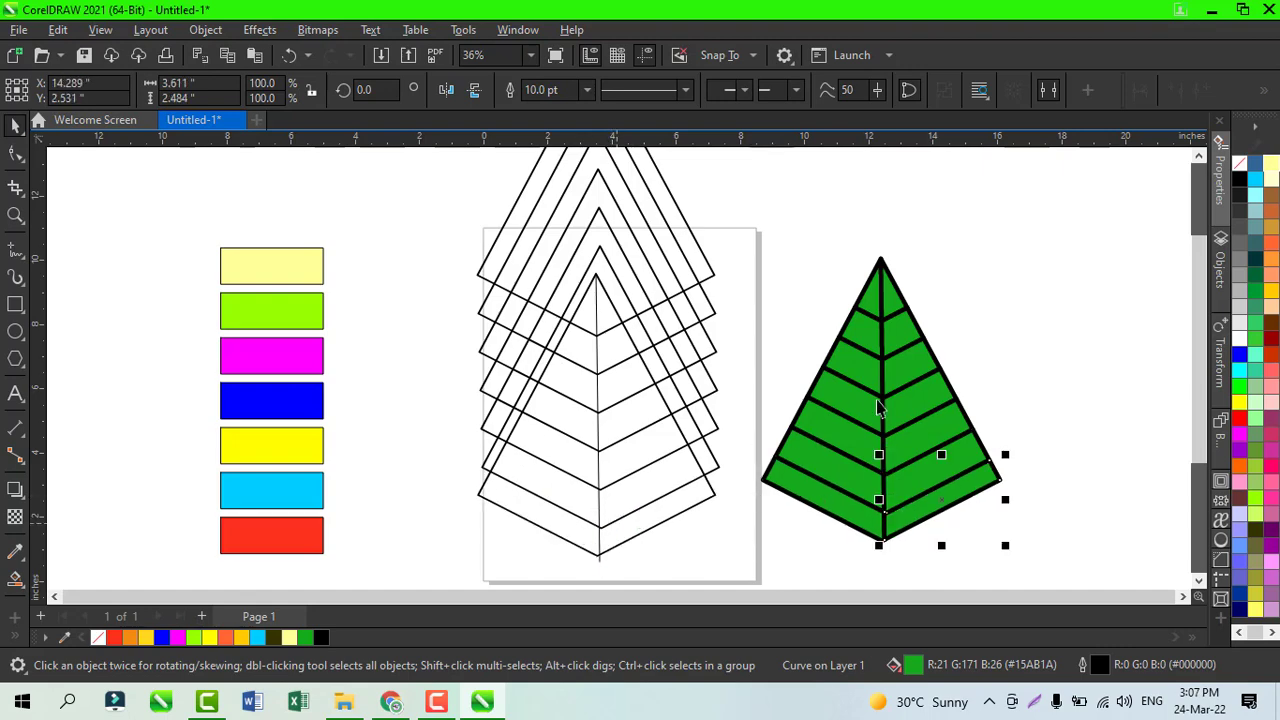
Move all 14 separated green pieces together about 2.3 in up and 0.3 in right, and deselect them
{"action": "left_click_drag", "start_coordinate": [757, 226], "coordinate": [1005, 582]}
{"action": "left_click_drag", "start_coordinate": [1027, 558], "coordinate": [1027, 558]}
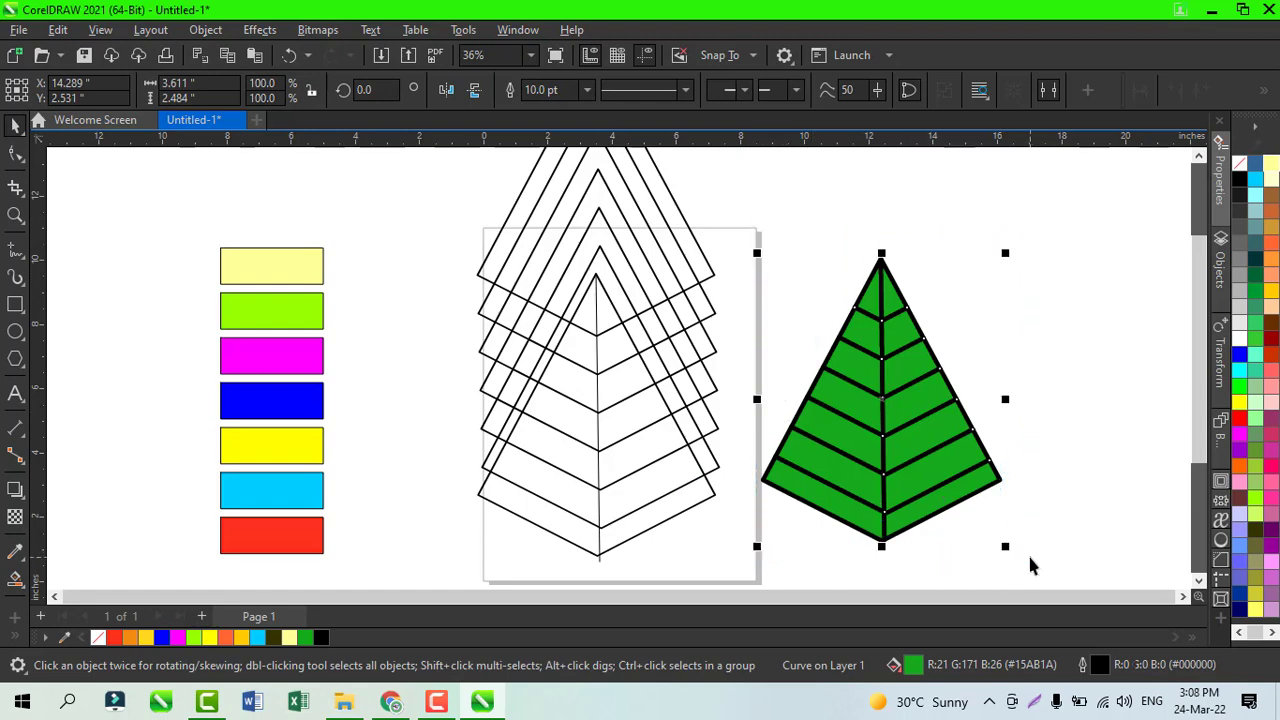
{"action": "left_click_drag", "start_coordinate": [884, 410], "coordinate": [892, 338]}
{"action": "left_click", "coordinate": [967, 209]}
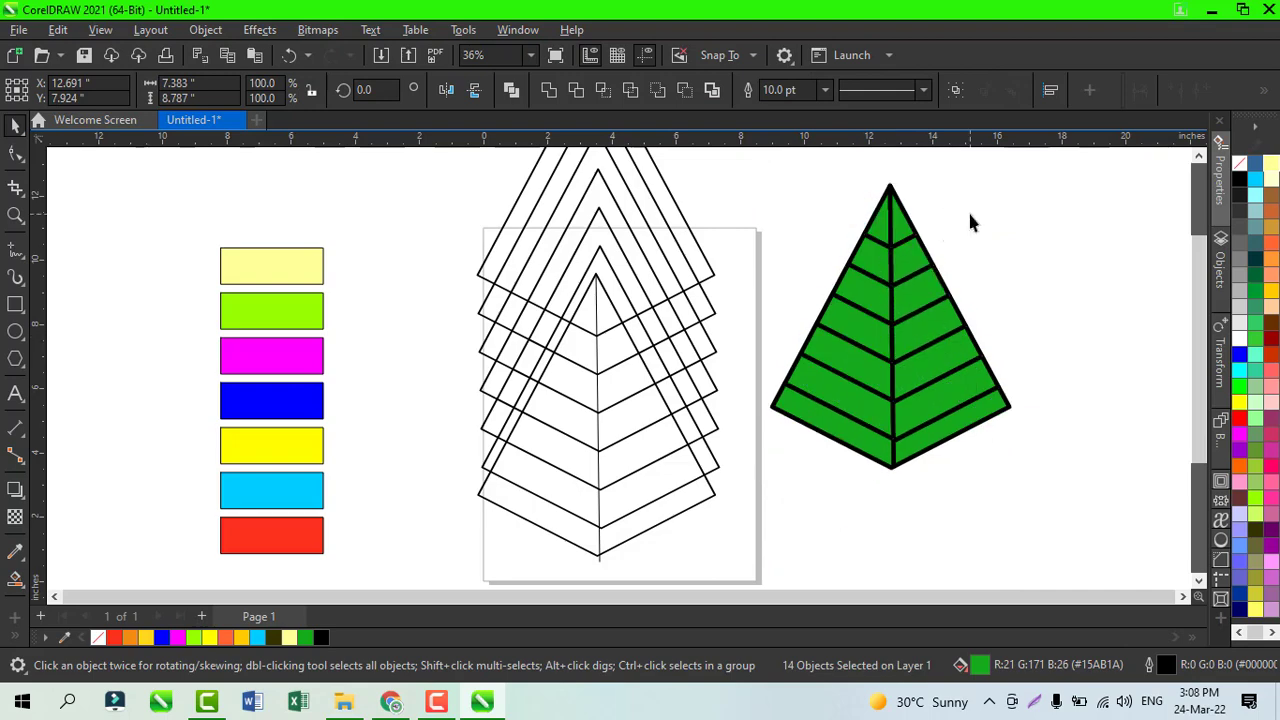
Fill both tip pieces of the separated kite with the pale yellow #FFFF99 sampled from the colour swatches
{"action": "left_click", "coordinate": [886, 230]}
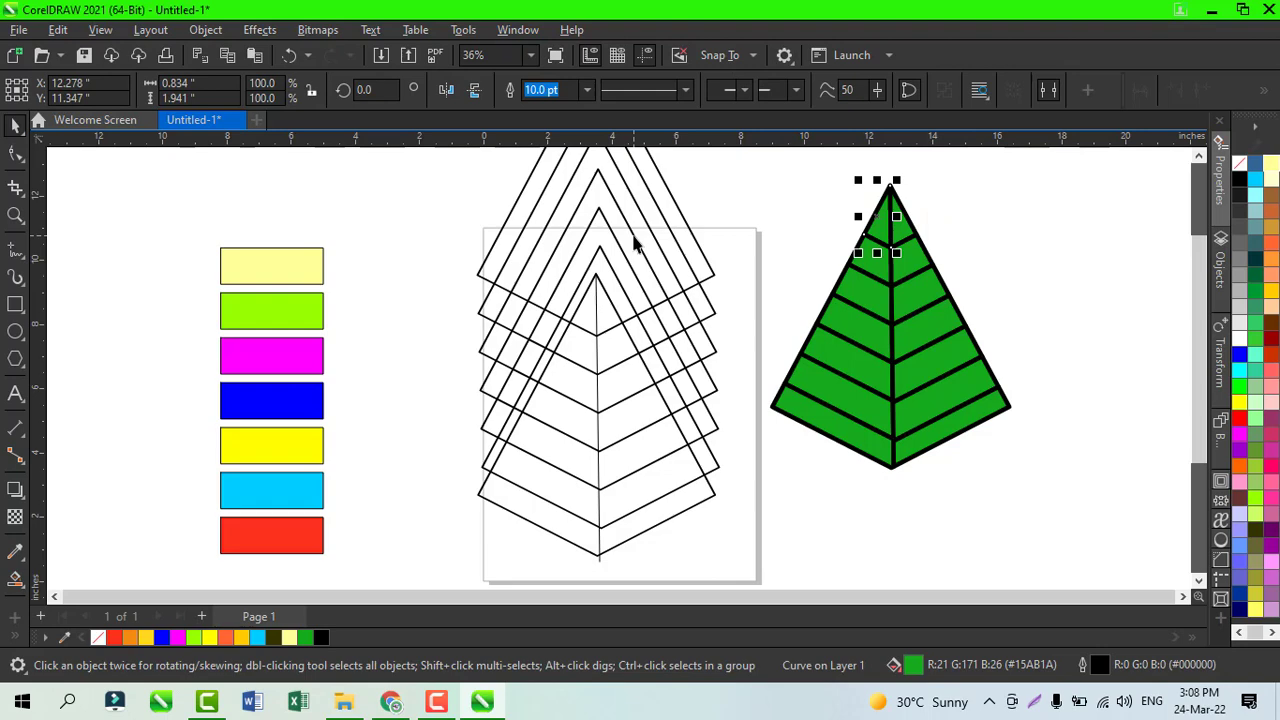
{"action": "key", "text": "ctrl+shift+e"}
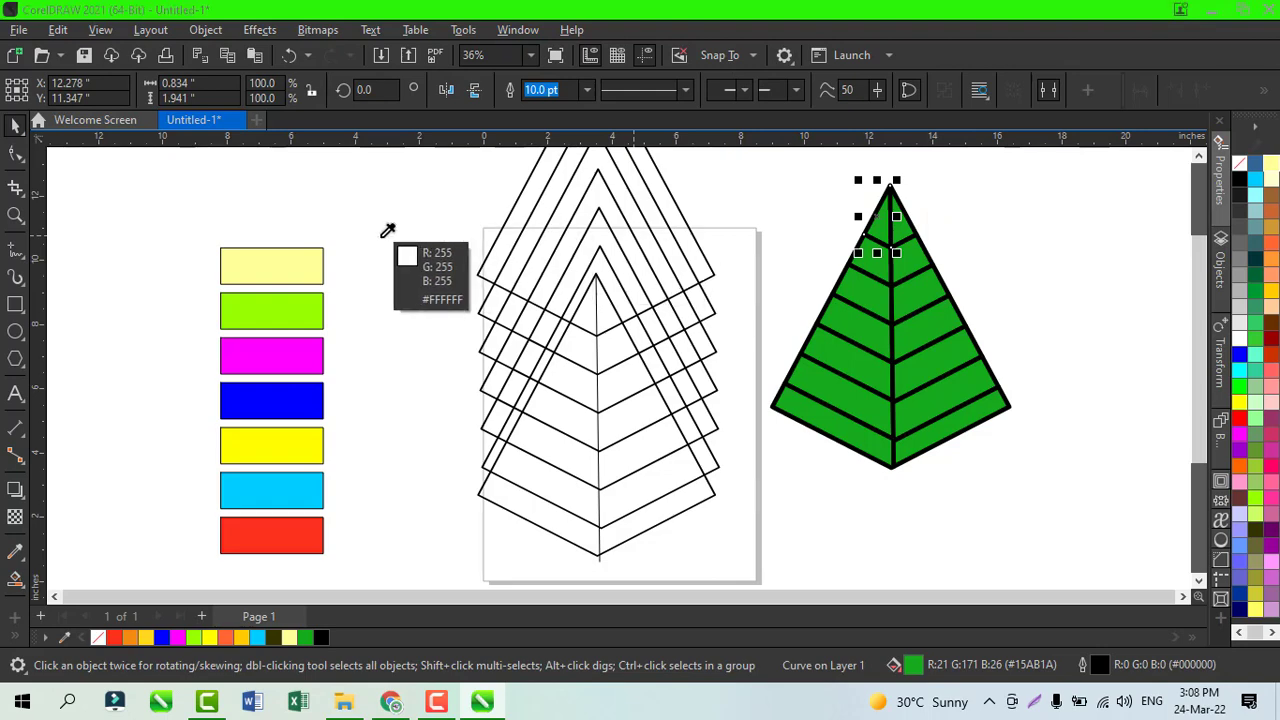
{"action": "left_click", "coordinate": [295, 264]}
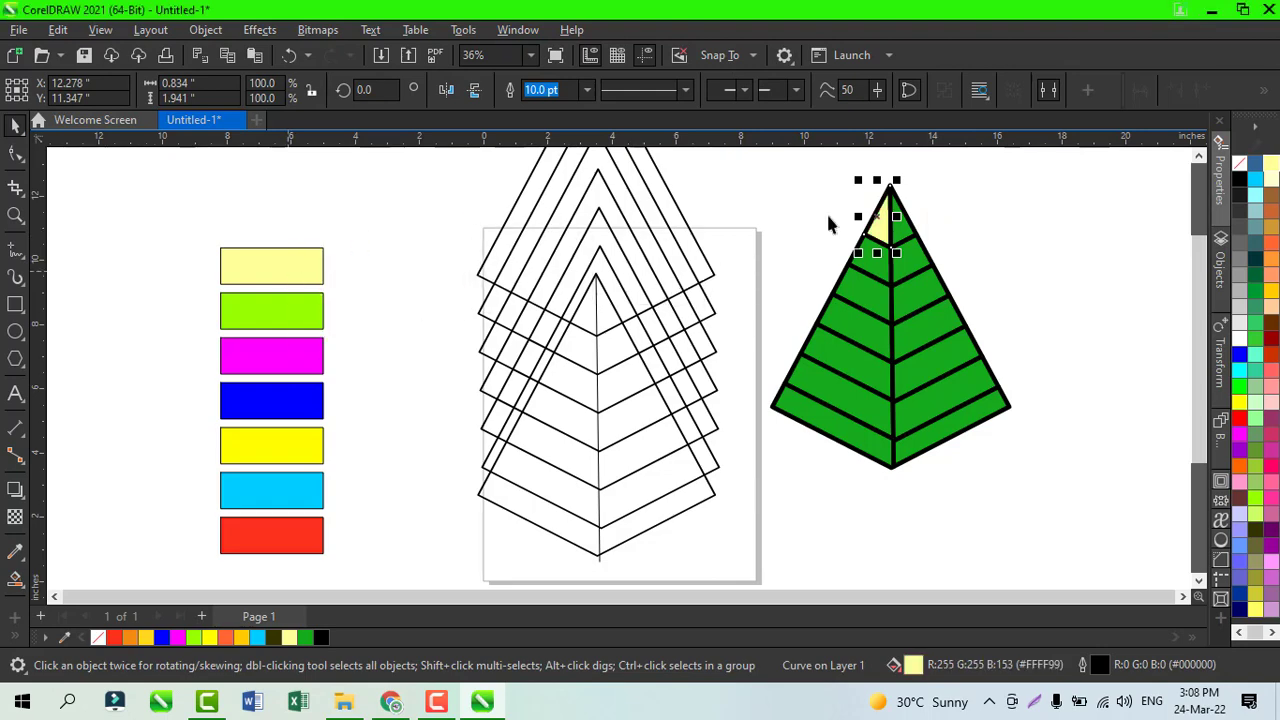
{"action": "left_click", "coordinate": [911, 228]}
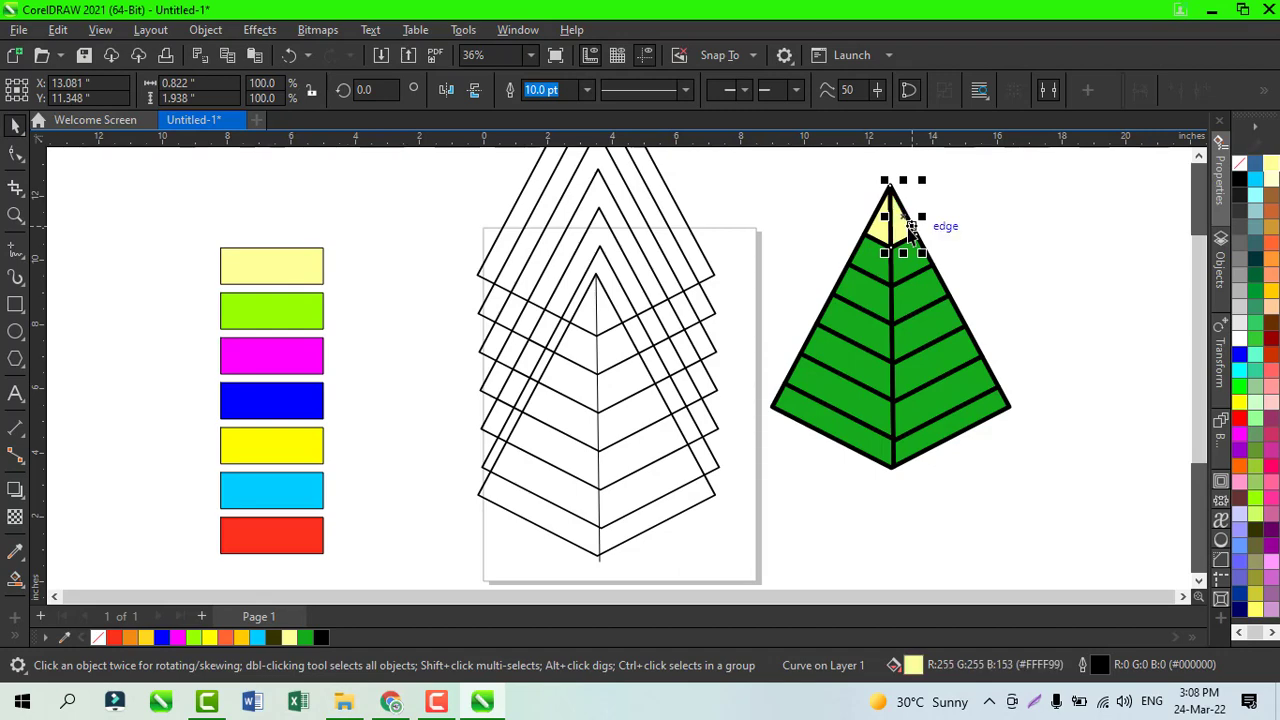
Try to weld the two pale yellow tip pieces into one shape, and undo the weld
{"action": "left_click", "coordinate": [885, 228]}
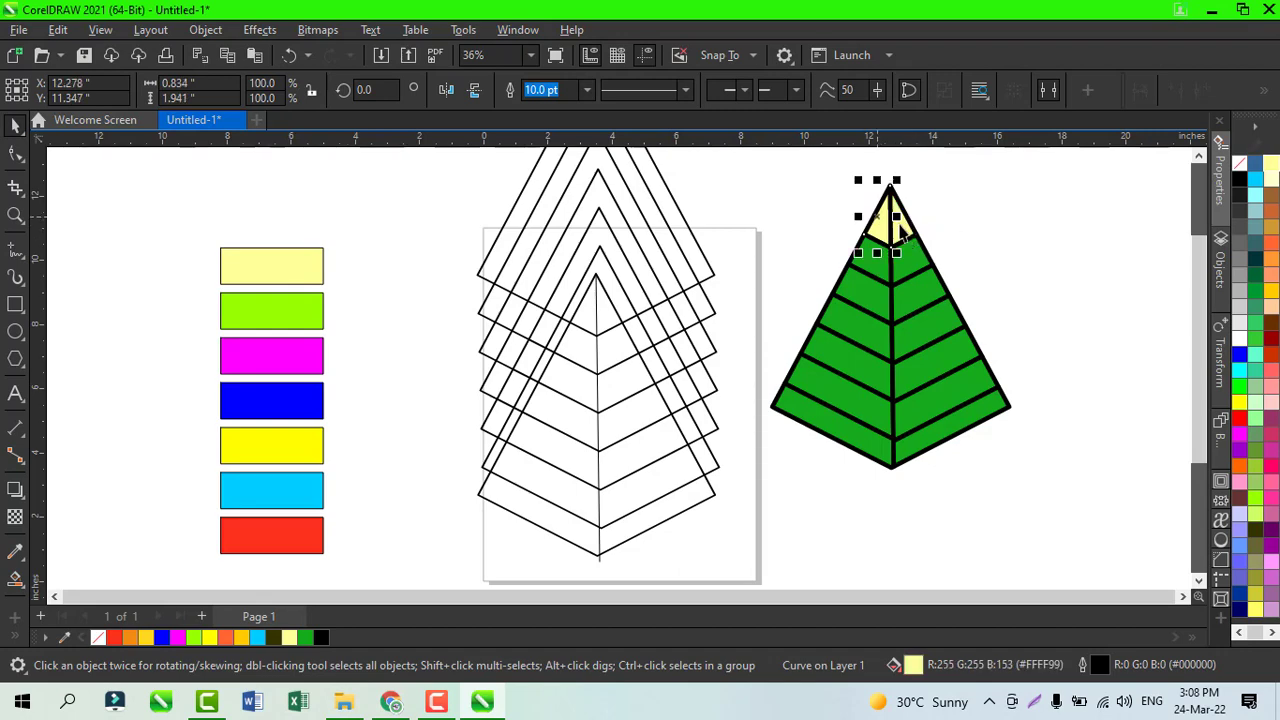
{"action": "left_click", "coordinate": [902, 228], "text": "shift"}
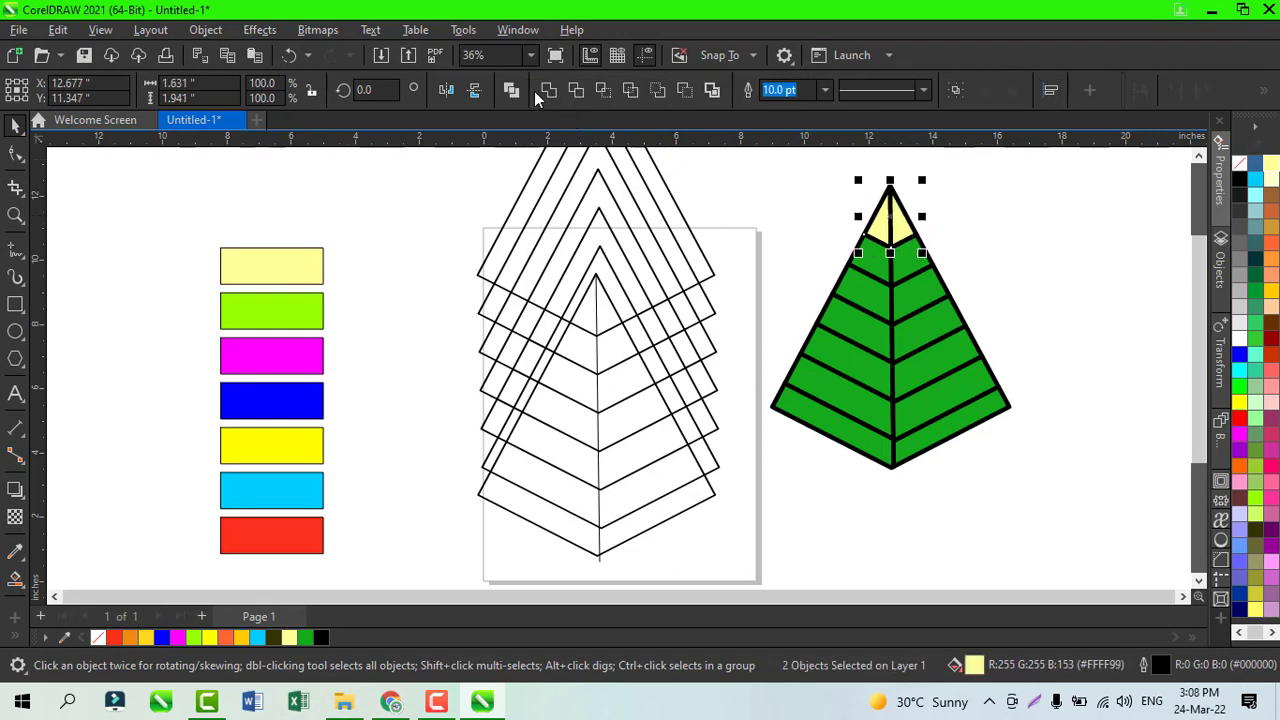
{"action": "left_click", "coordinate": [548, 91]}
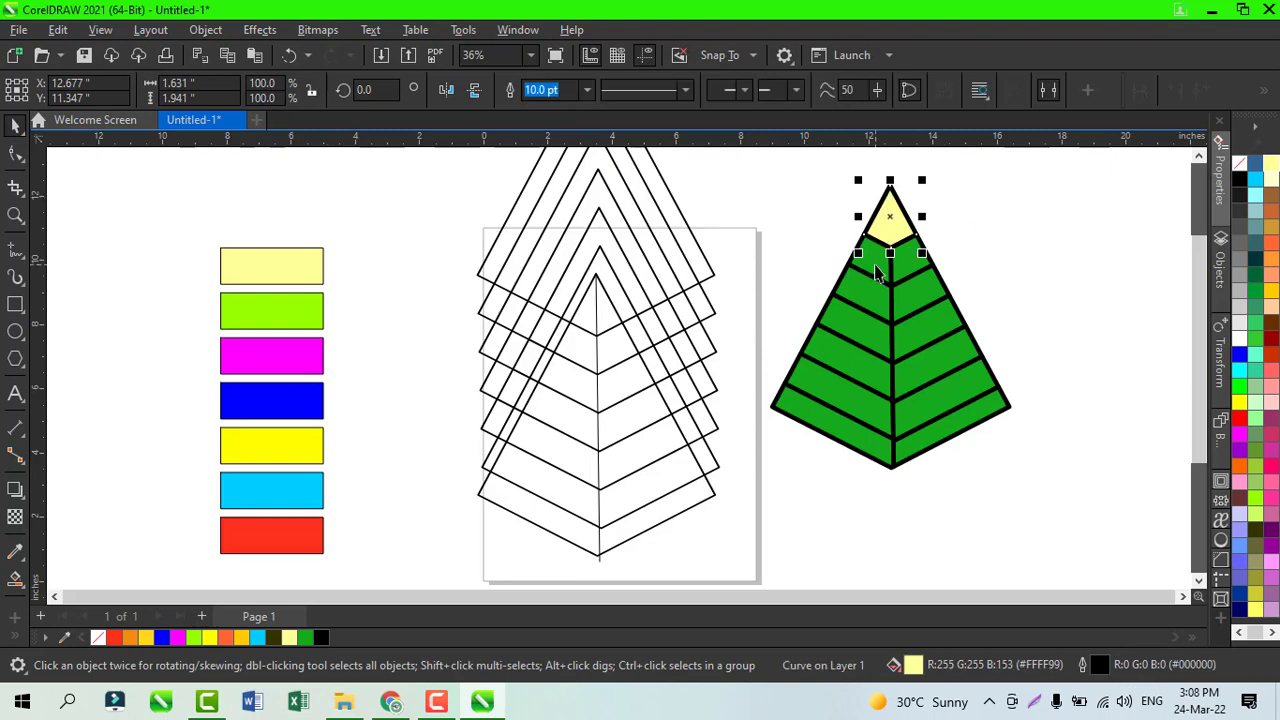
{"action": "key", "text": "ctrl+z"}
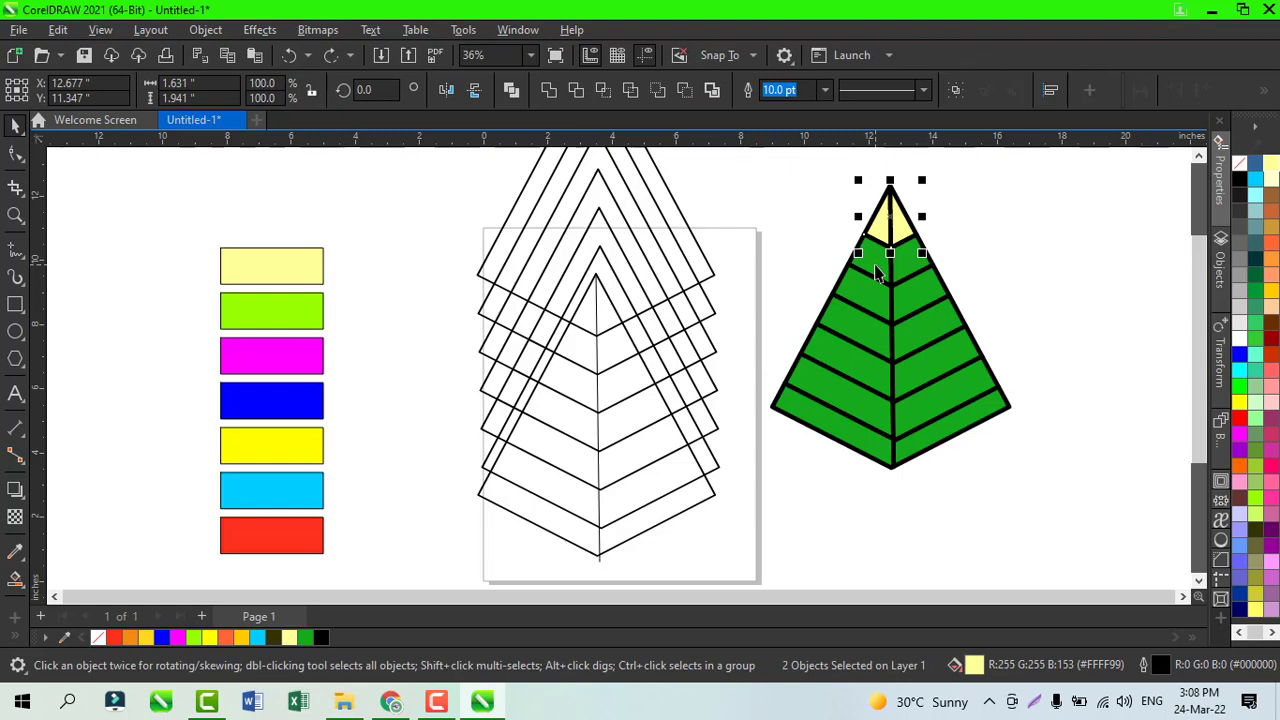
Fill both pieces of the second band with the lime green #99FF00 sampled from the colour swatches
{"action": "left_click", "coordinate": [875, 274]}
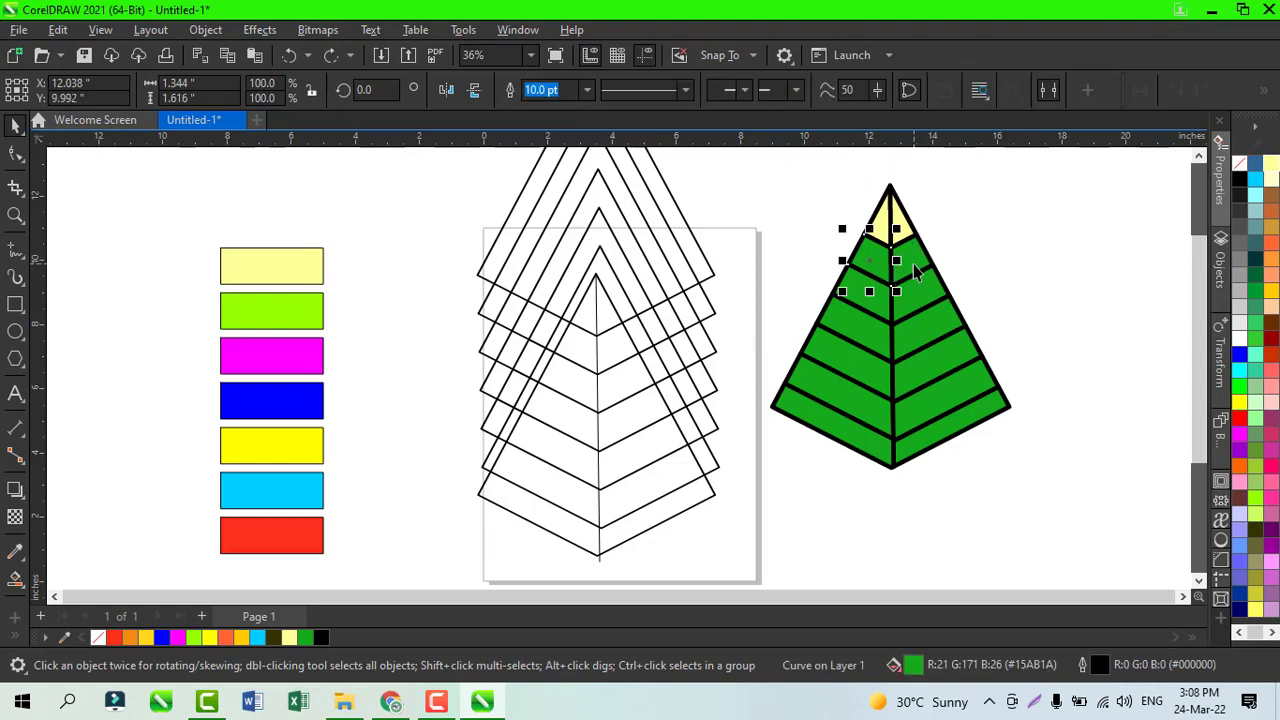
{"action": "left_click", "coordinate": [916, 272], "text": "shift"}
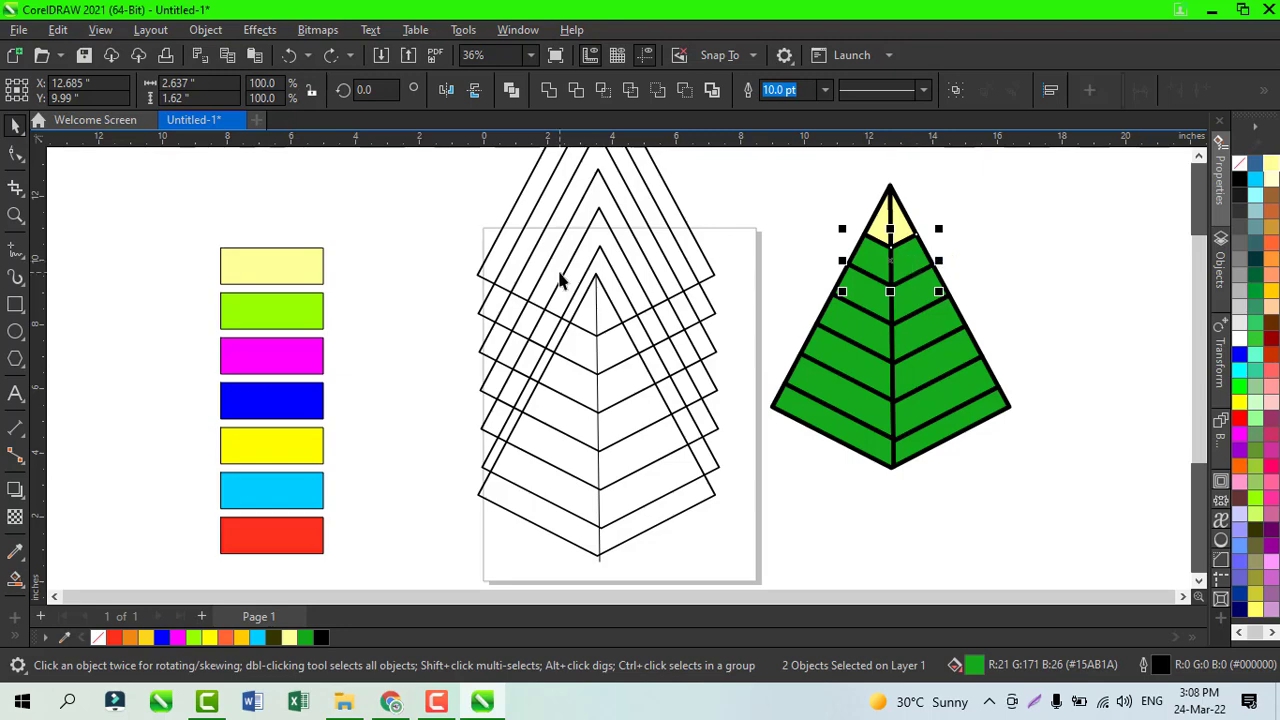
{"action": "key", "text": "ctrl+shift+e"}
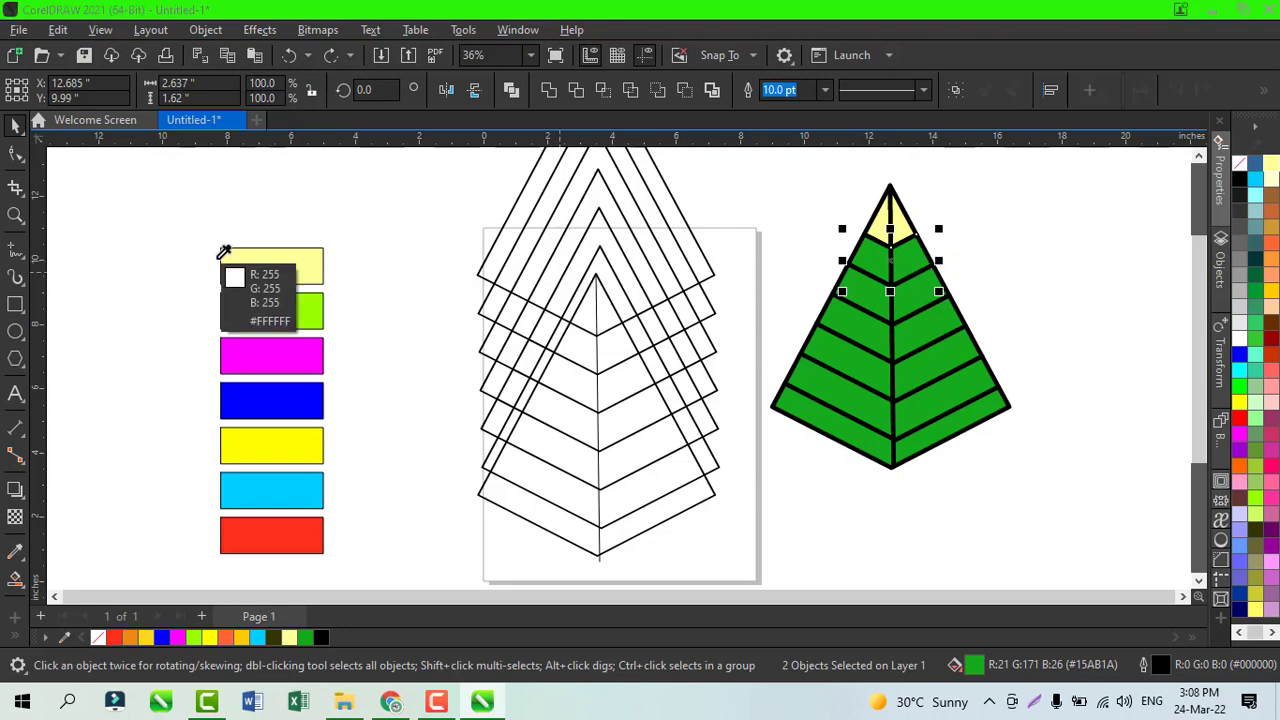
{"action": "left_click", "coordinate": [263, 318]}
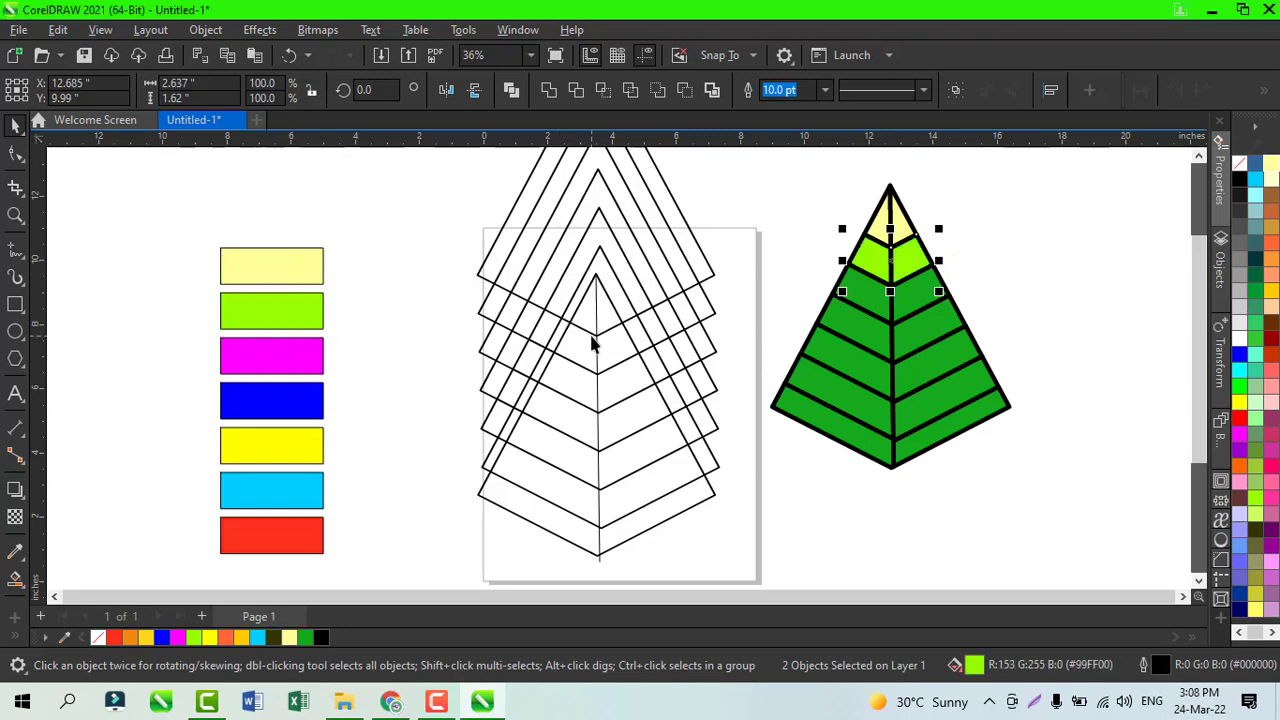
Fill both pieces of the third band with the magenta #FF00FF sampled from the colour swatches
{"action": "left_click", "coordinate": [888, 306]}
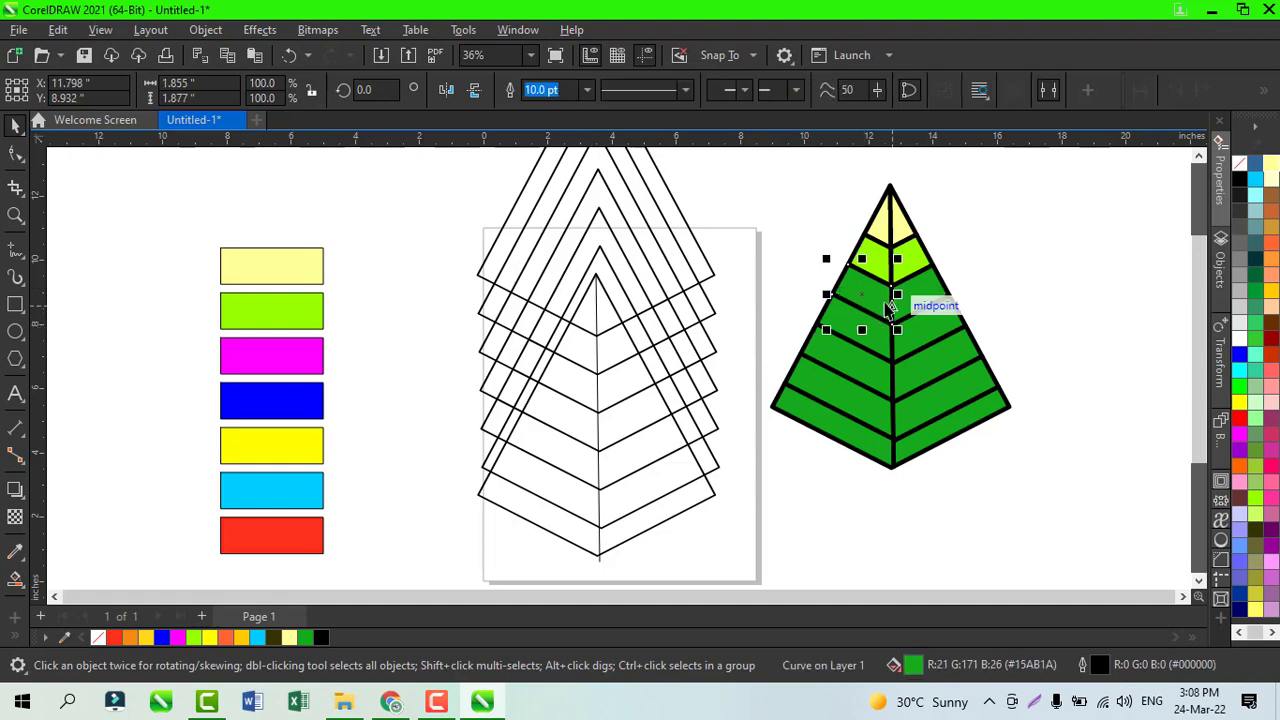
{"action": "left_click", "coordinate": [912, 310], "text": "shift"}
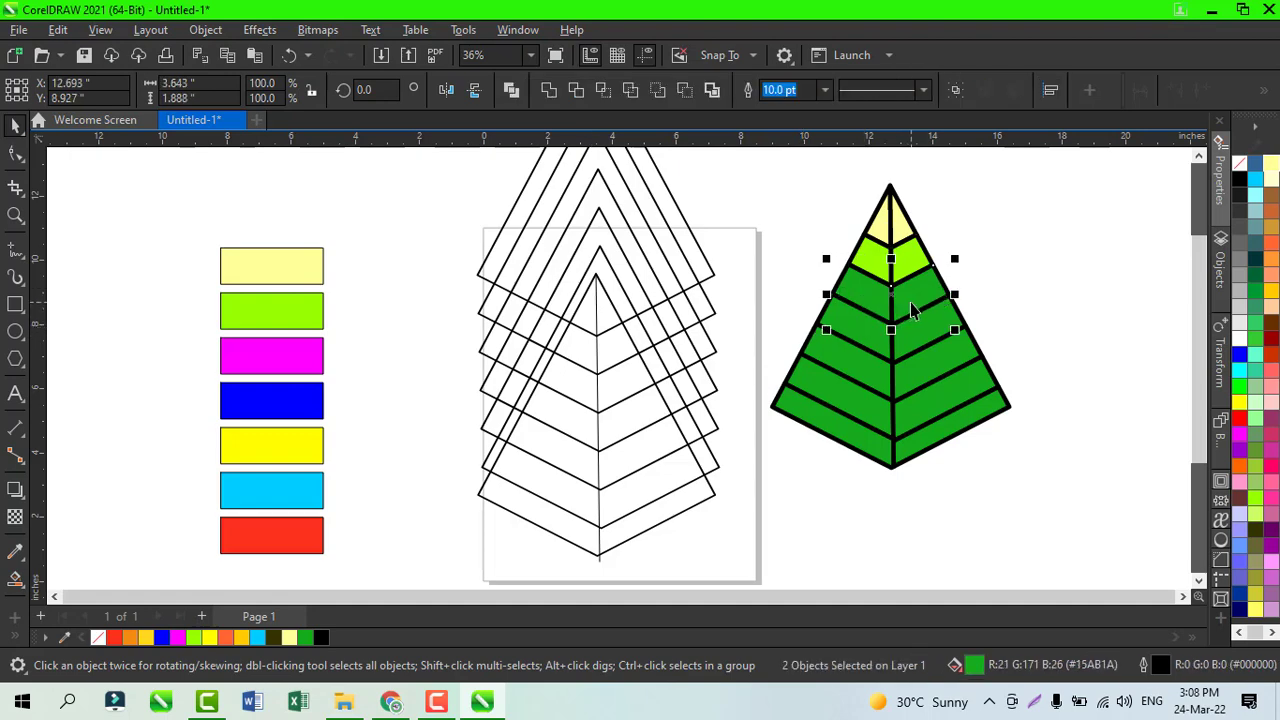
{"action": "key", "text": "i"}
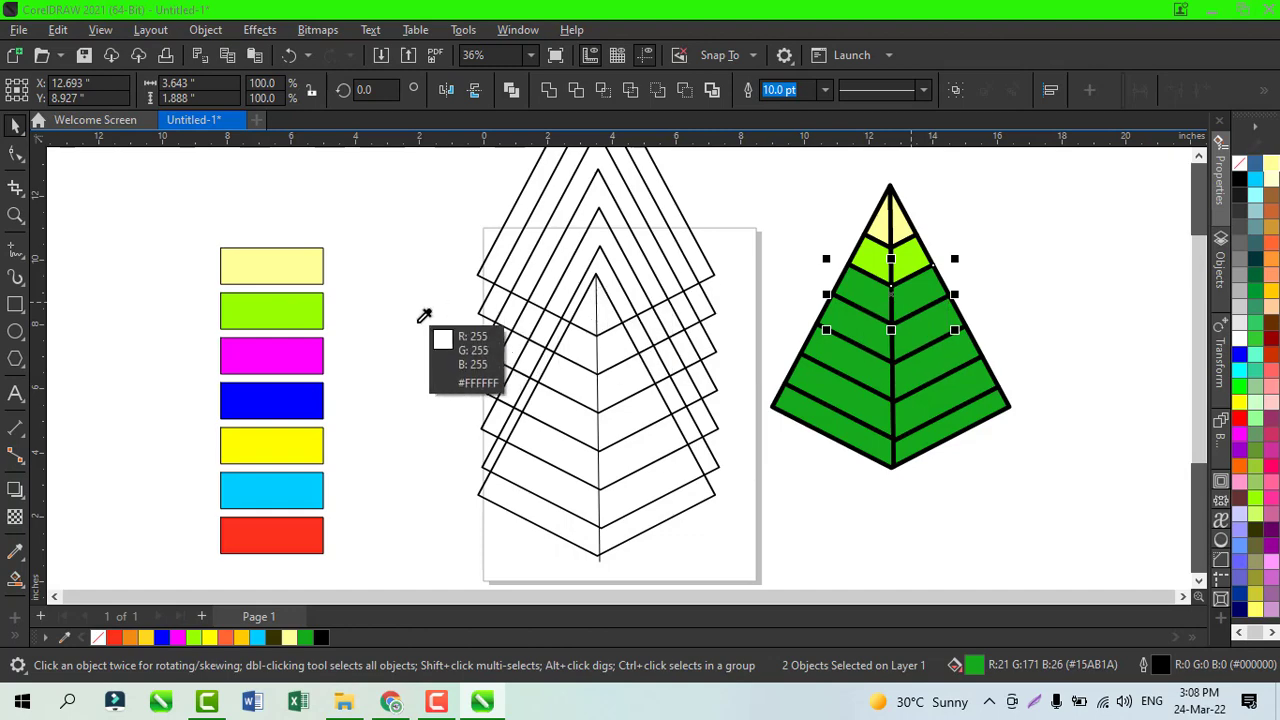
{"action": "left_click", "coordinate": [298, 348]}
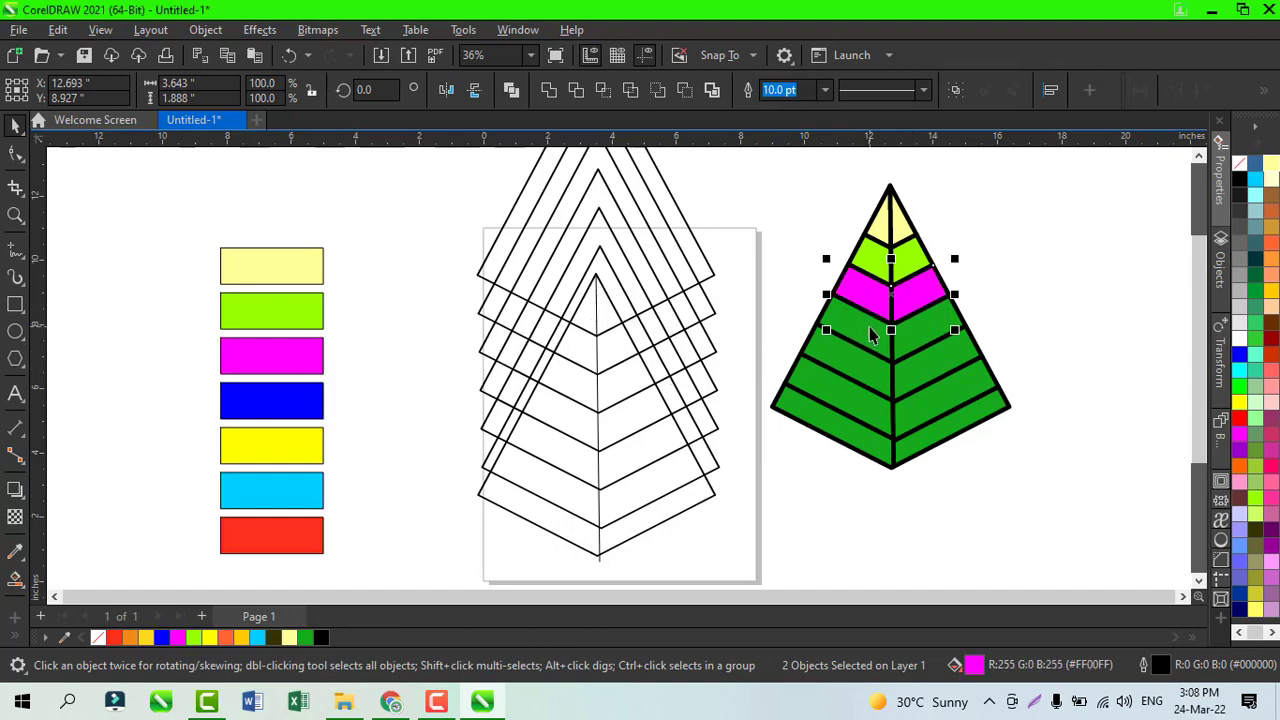
Repeat the magenta fill on the left and right pieces of the fourth band
{"action": "left_click", "coordinate": [870, 335]}
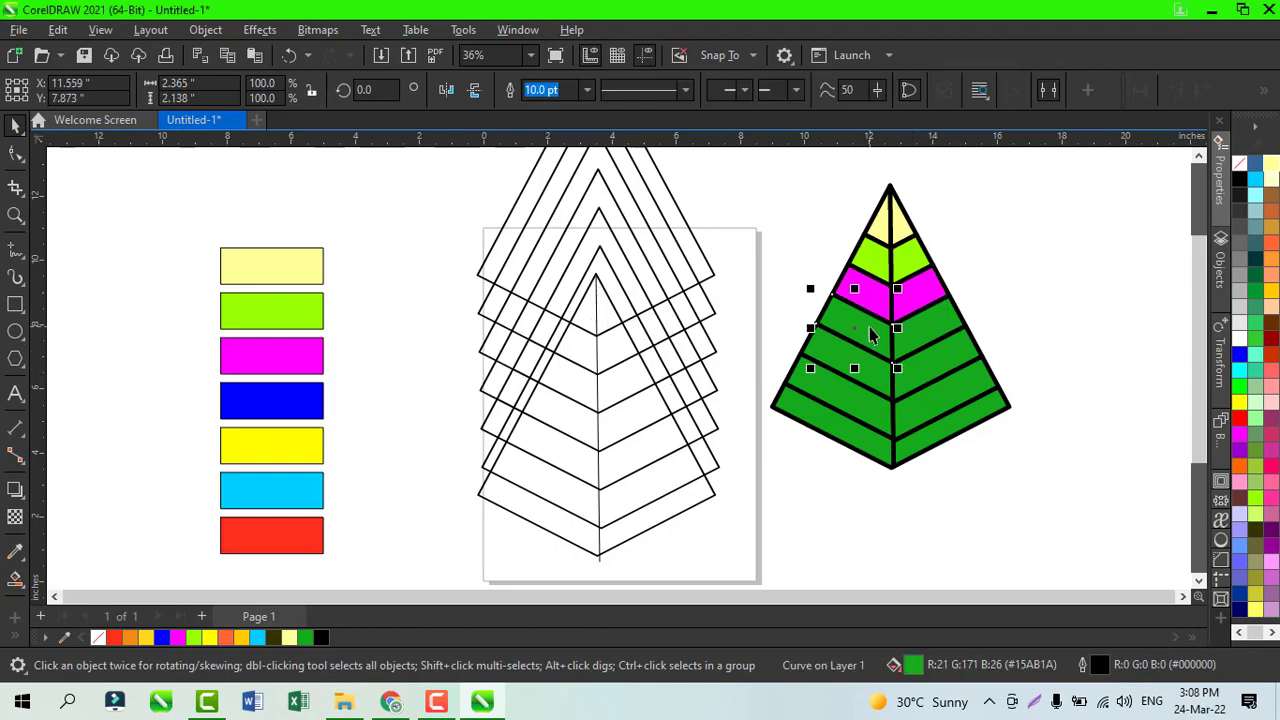
{"action": "left_click", "coordinate": [920, 338], "text": "shift"}
{"action": "key", "text": "ctrl+r"}
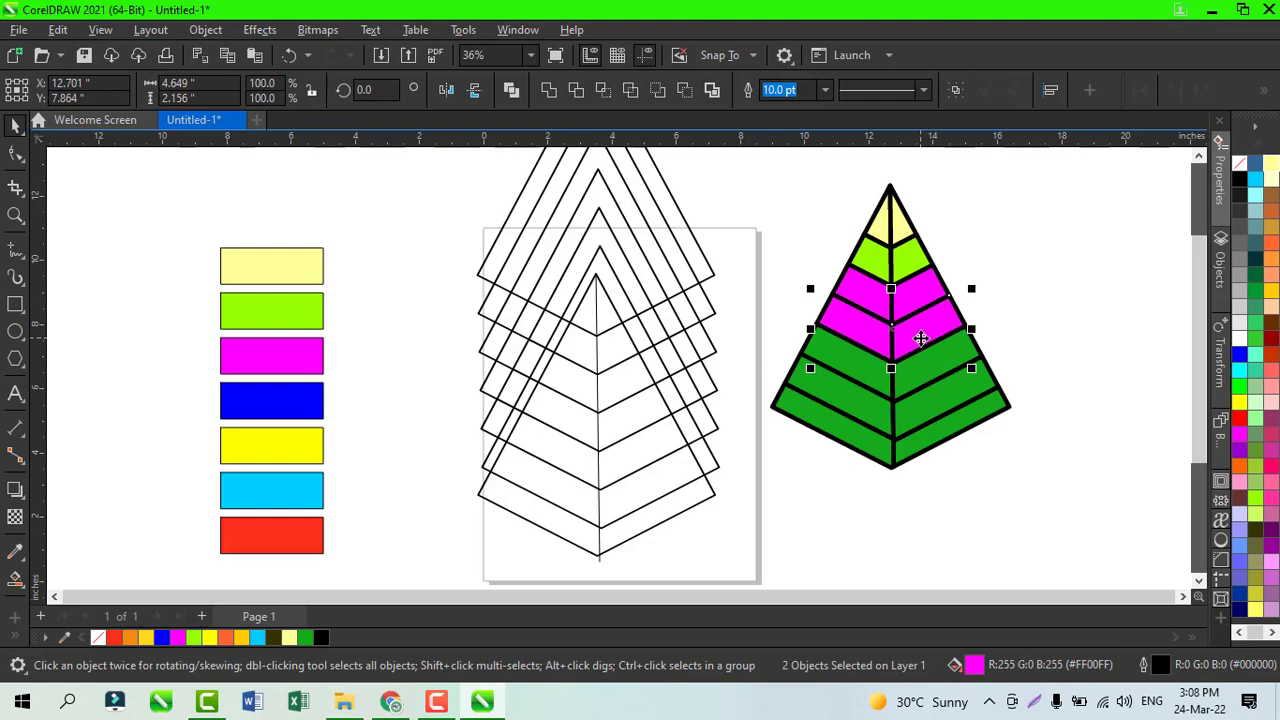
Undo the magenta fill on the fourth band and fill both its pieces with the blue #0000FF sampled from the colour swatches
{"action": "key", "text": "ctrl+z"}
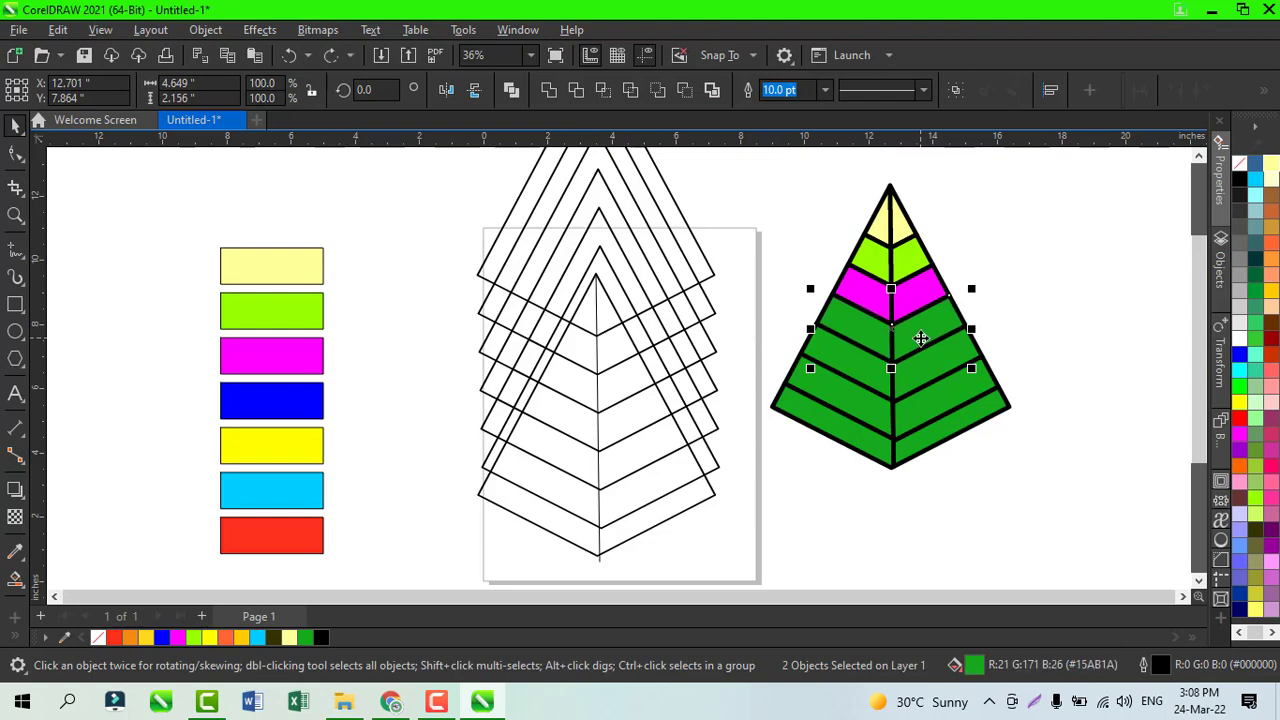
{"action": "key", "text": "i"}
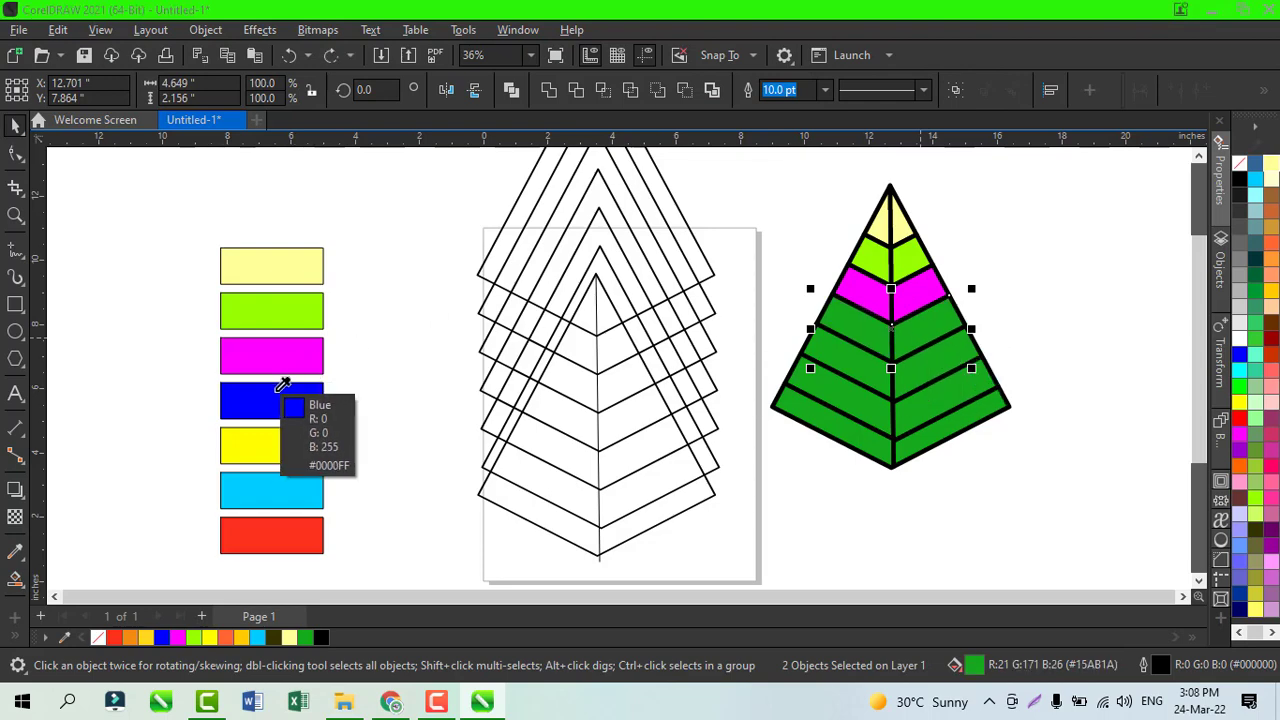
{"action": "left_click", "coordinate": [280, 395]}
Fill both pieces of the fifth band with the yellow sampled from the colour swatches
{"action": "left_click", "coordinate": [847, 368]}
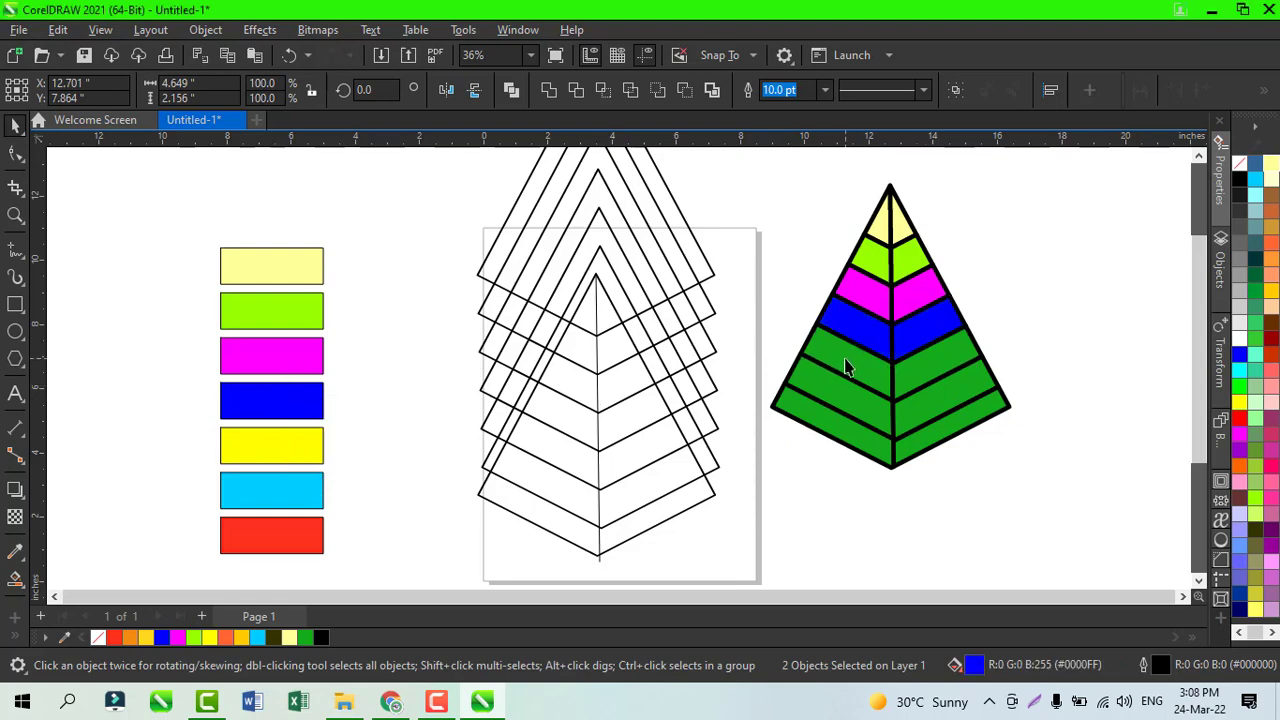
{"action": "left_click", "coordinate": [910, 375], "text": "shift"}
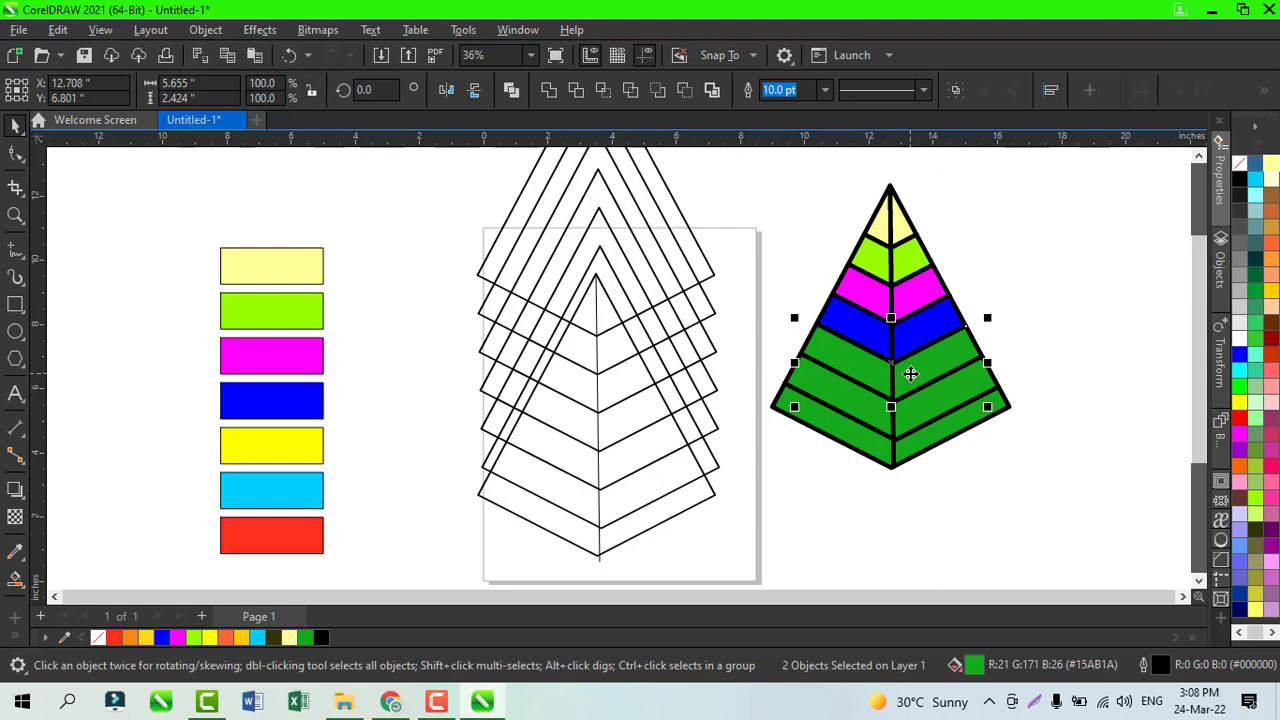
{"action": "key", "text": "ctrl+shift+e"}
{"action": "left_click", "coordinate": [292, 447]}
{"action": "left_click", "coordinate": [858, 407]}
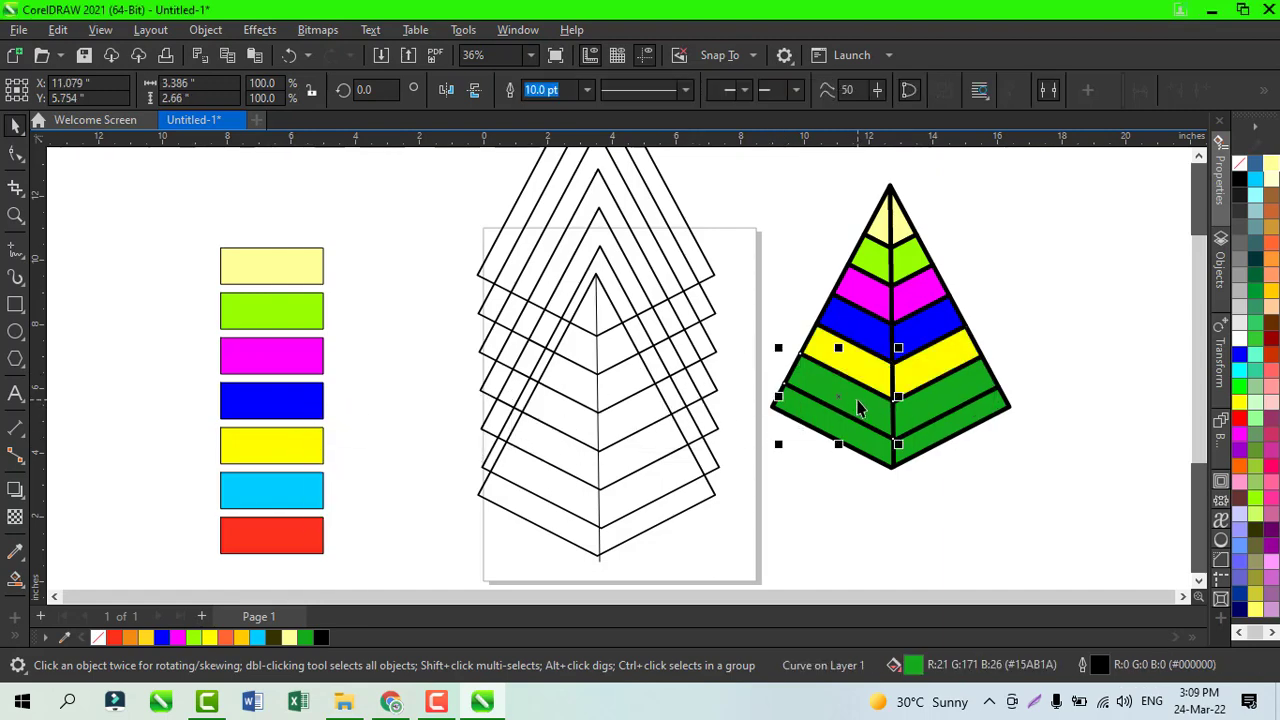
{"action": "left_click", "coordinate": [933, 420], "text": "shift"}
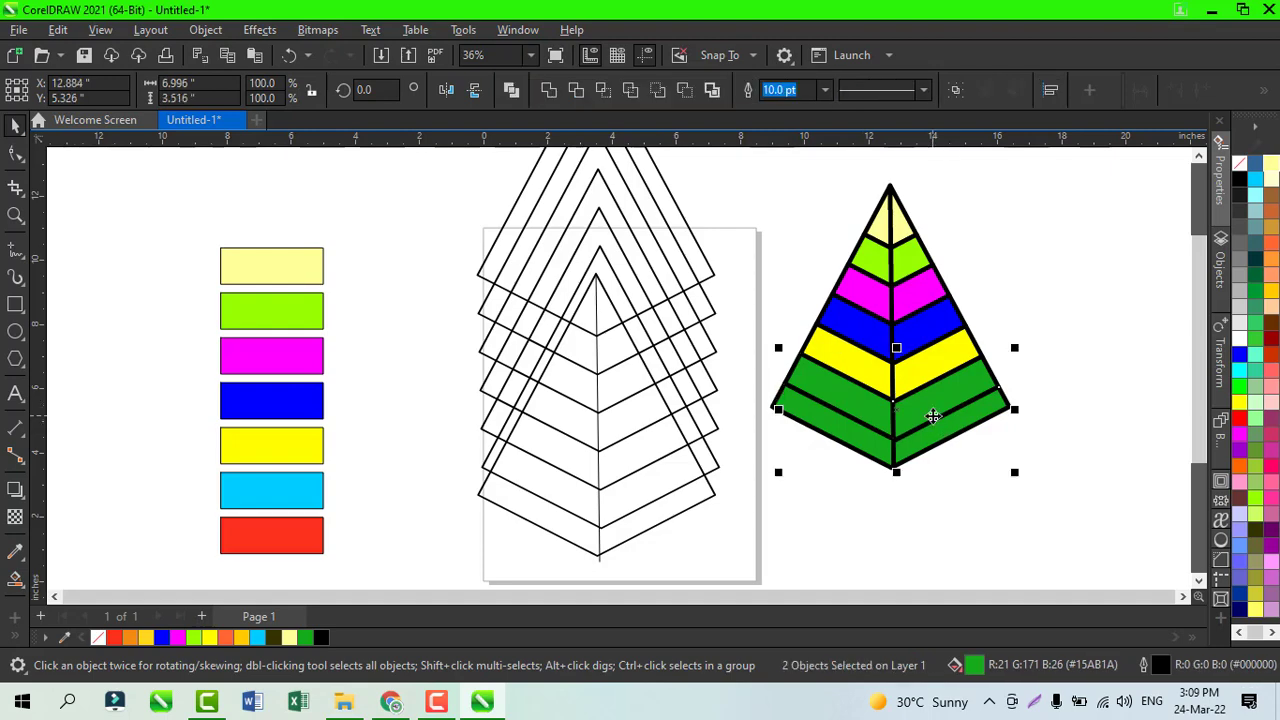
{"action": "left_click", "coordinate": [300, 491]}
{"action": "left_click", "coordinate": [832, 398]}
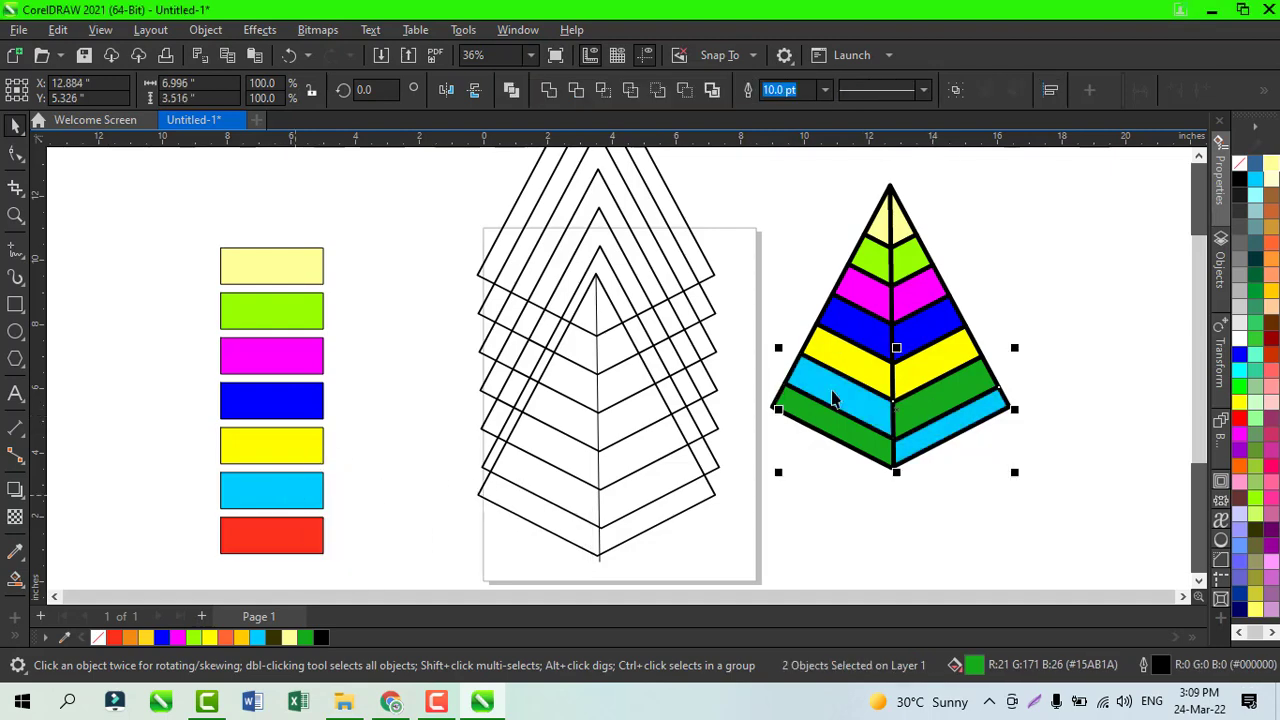
{"action": "key", "text": "ctrl+z"}
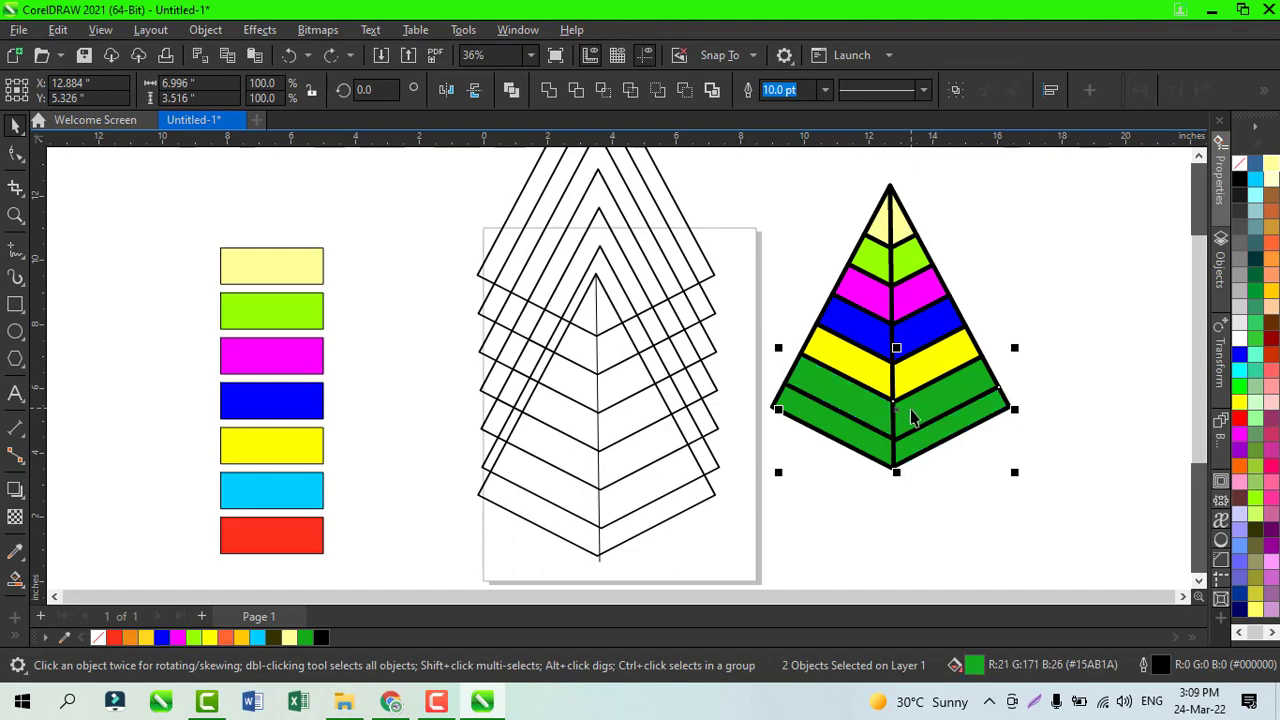
{"action": "left_click", "coordinate": [887, 408]}
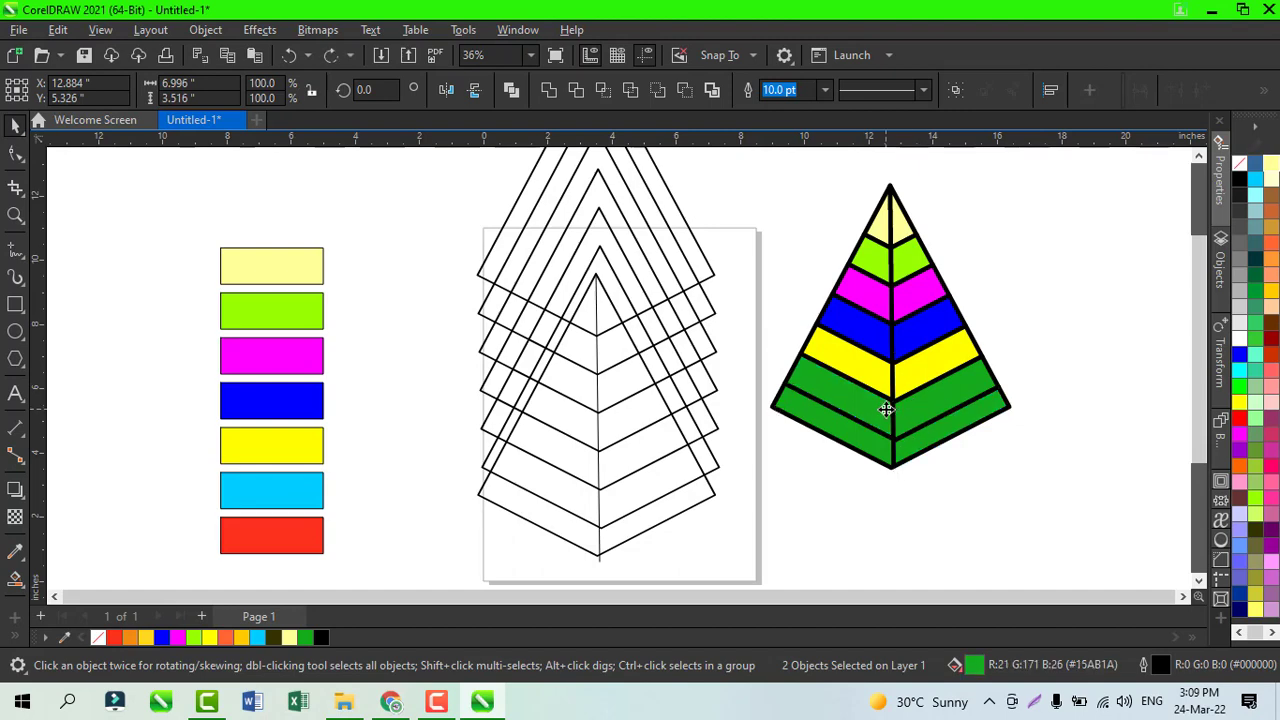
{"action": "left_click", "coordinate": [1010, 450]}
Fill both pieces of the sixth band with the light blue sampled from the colour swatches
{"action": "left_click", "coordinate": [873, 413]}
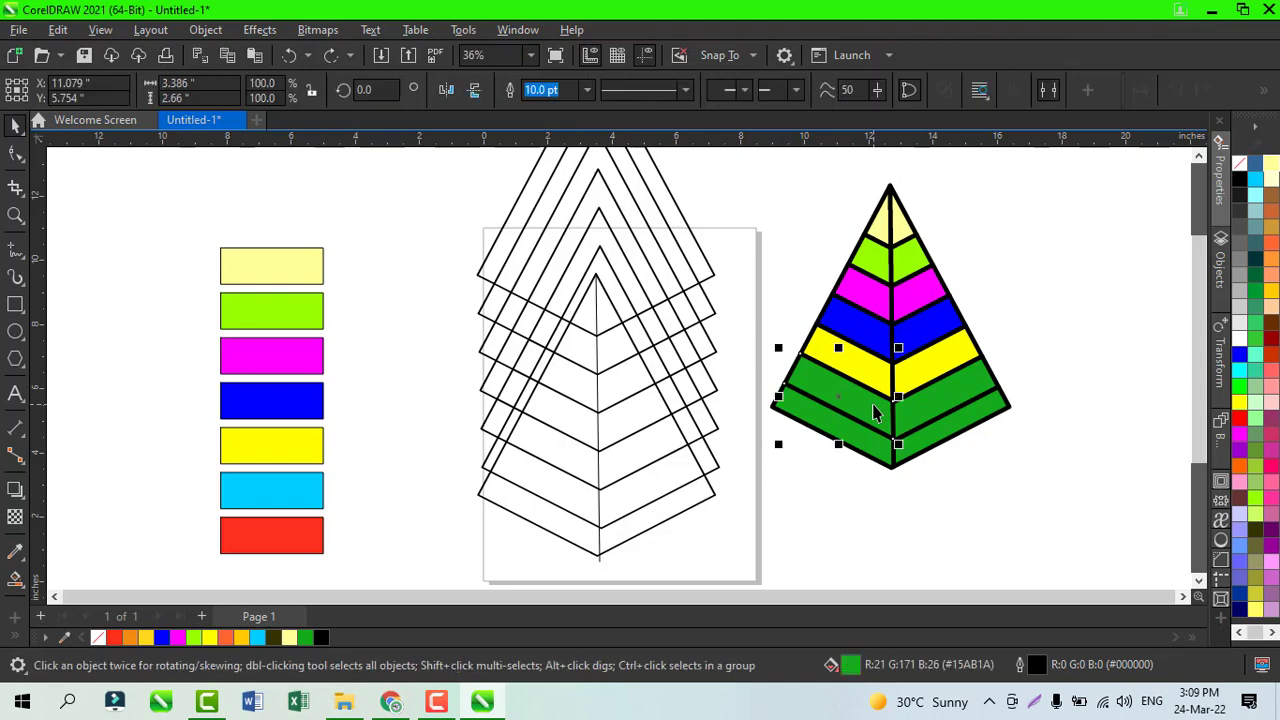
{"action": "left_click", "coordinate": [916, 414], "text": "shift"}
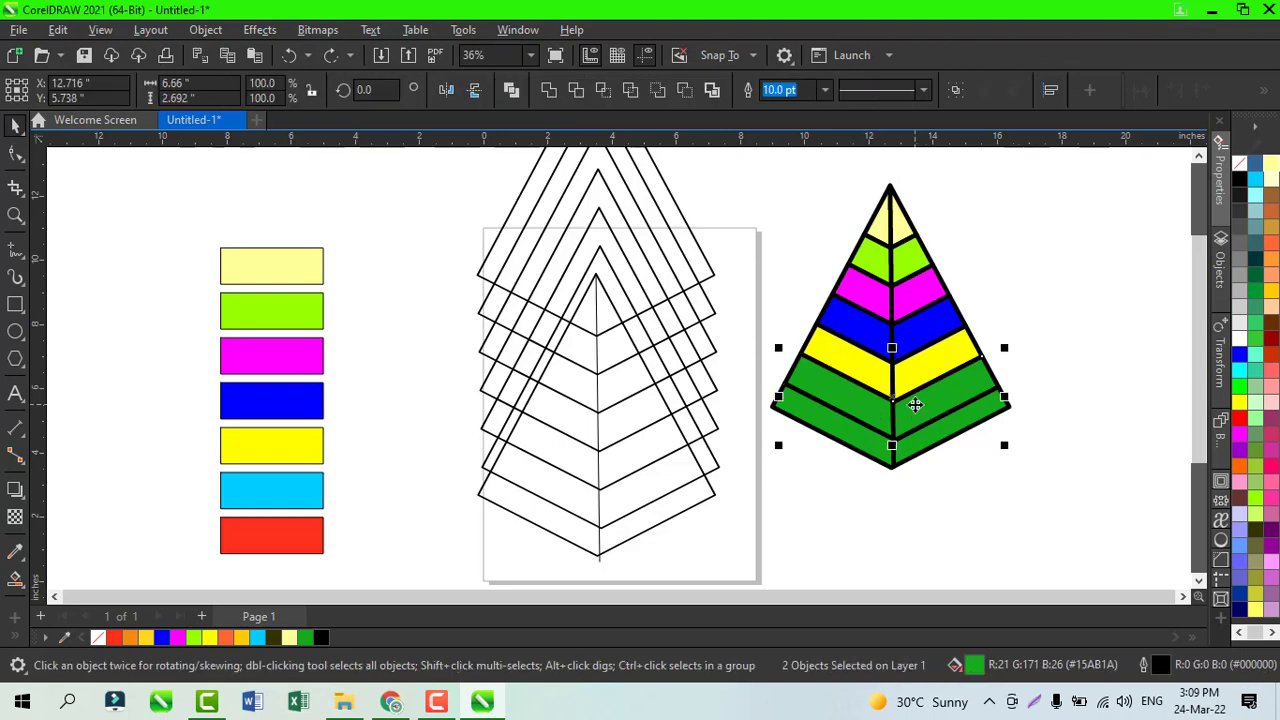
{"action": "key", "text": "ctrl+shift+e"}
{"action": "left_click", "coordinate": [264, 481]}
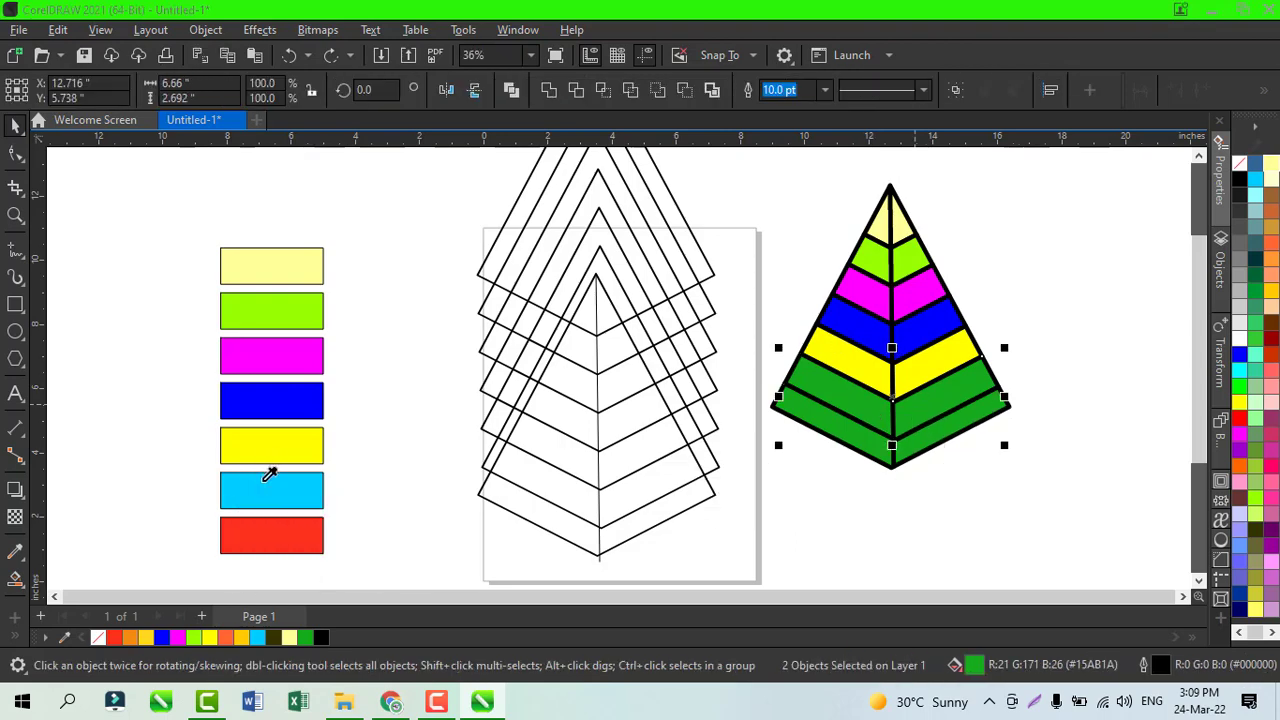
Fill both pieces of the seventh, lowest band with the red #FD301D sampled from the colour swatches
{"action": "left_click", "coordinate": [864, 449]}
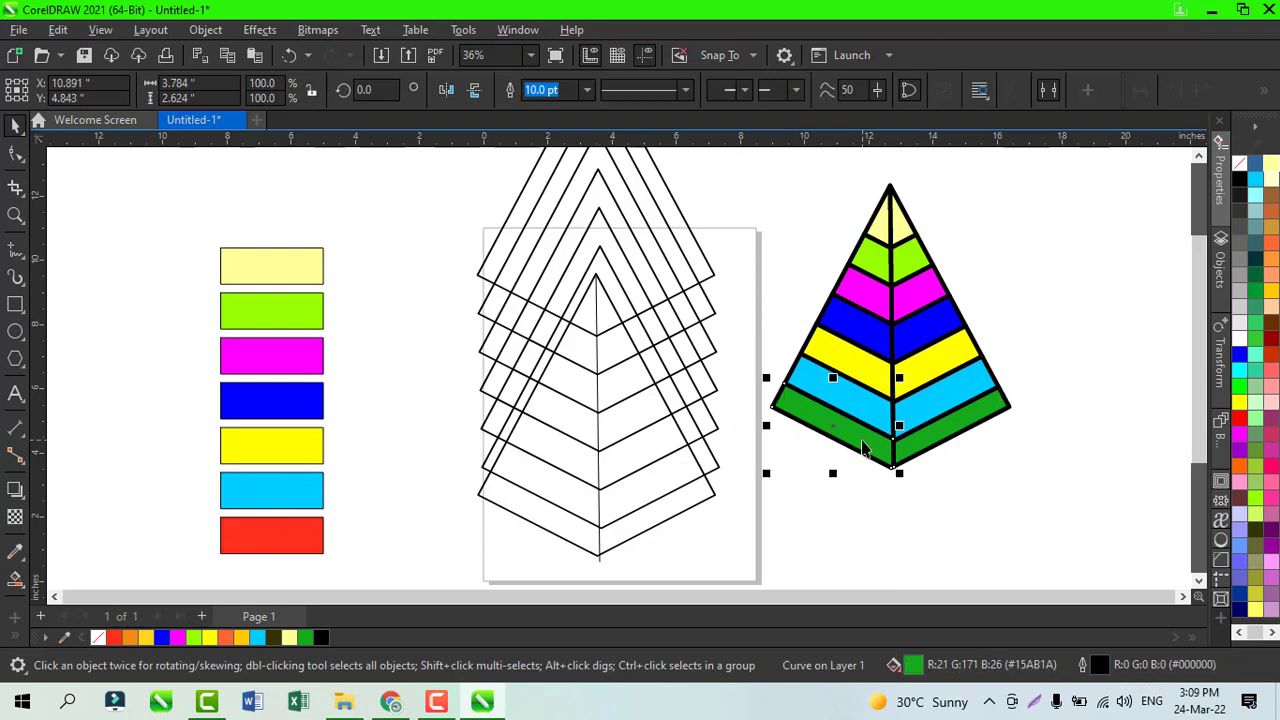
{"action": "left_click", "coordinate": [950, 436], "text": "shift"}
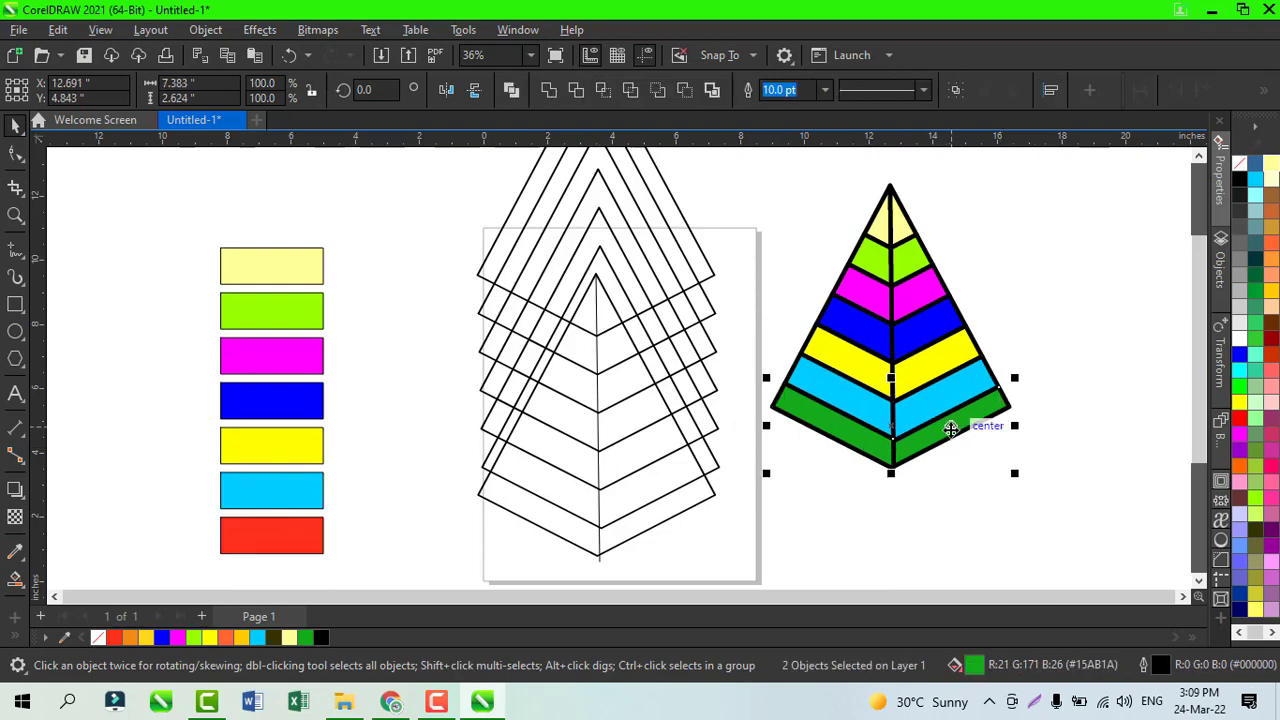
{"action": "key", "text": "ctrl+shift+e"}
{"action": "left_click", "coordinate": [248, 522]}
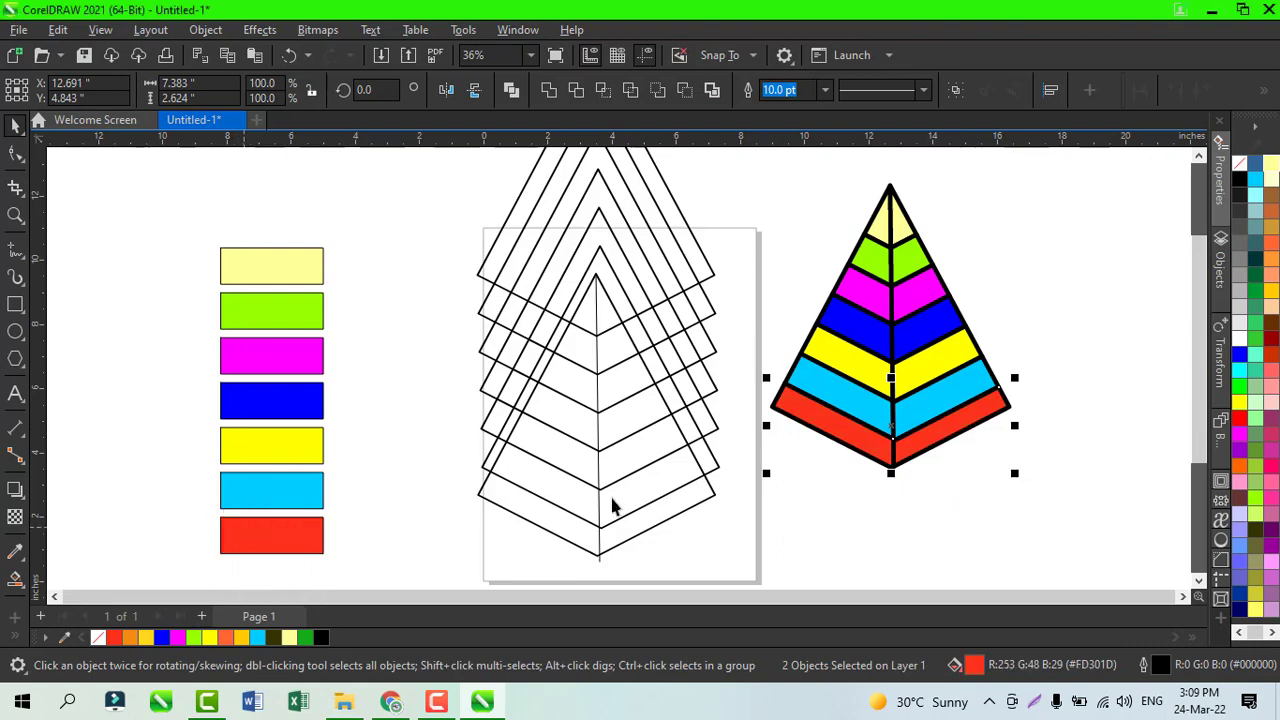
Select all pieces of the coloured kite and move them slightly down to about X 12.836, Y 6.611 inches
{"action": "left_click", "coordinate": [820, 195]}
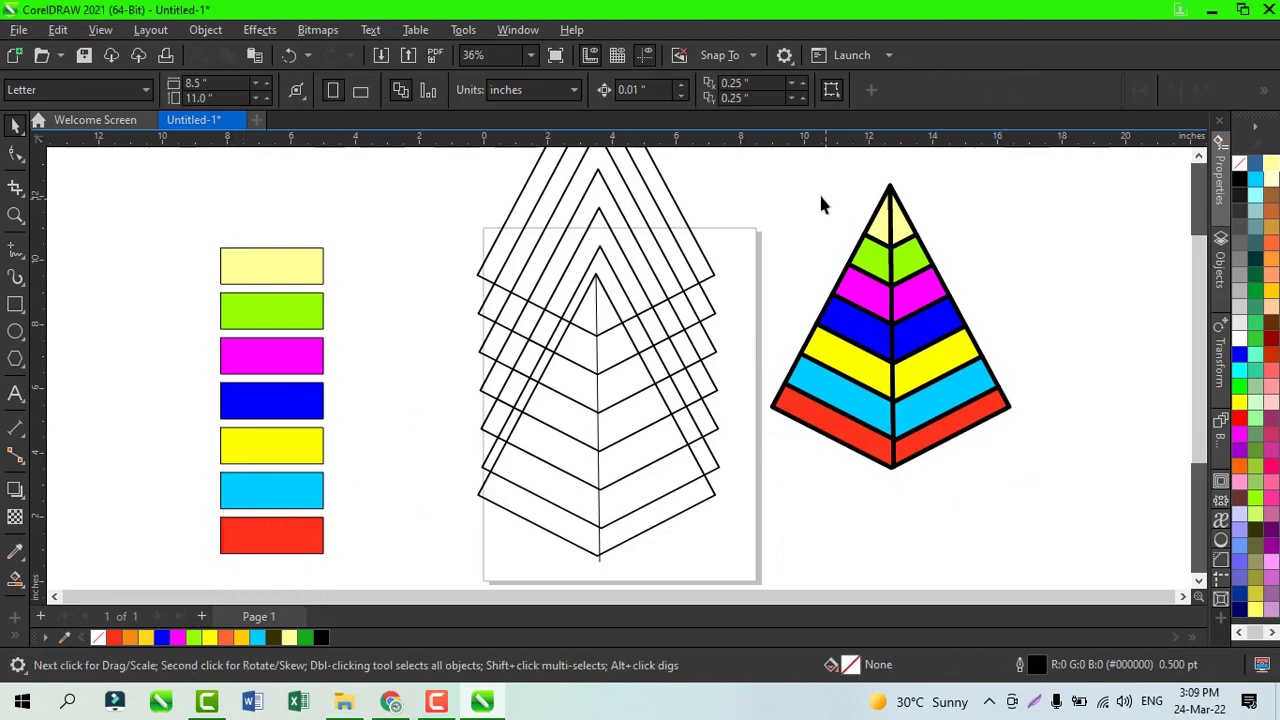
{"action": "left_click_drag", "start_coordinate": [810, 155], "coordinate": [972, 472]}
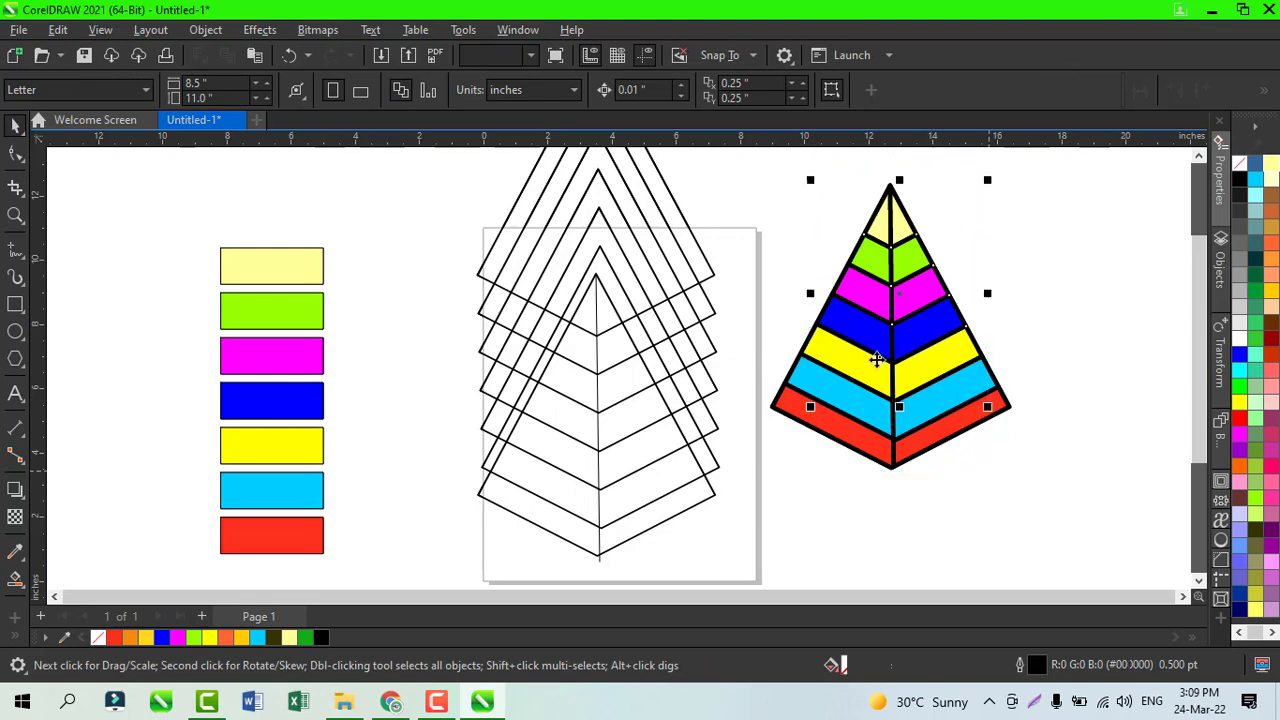
{"action": "left_click_drag", "start_coordinate": [731, 156], "coordinate": [857, 372]}
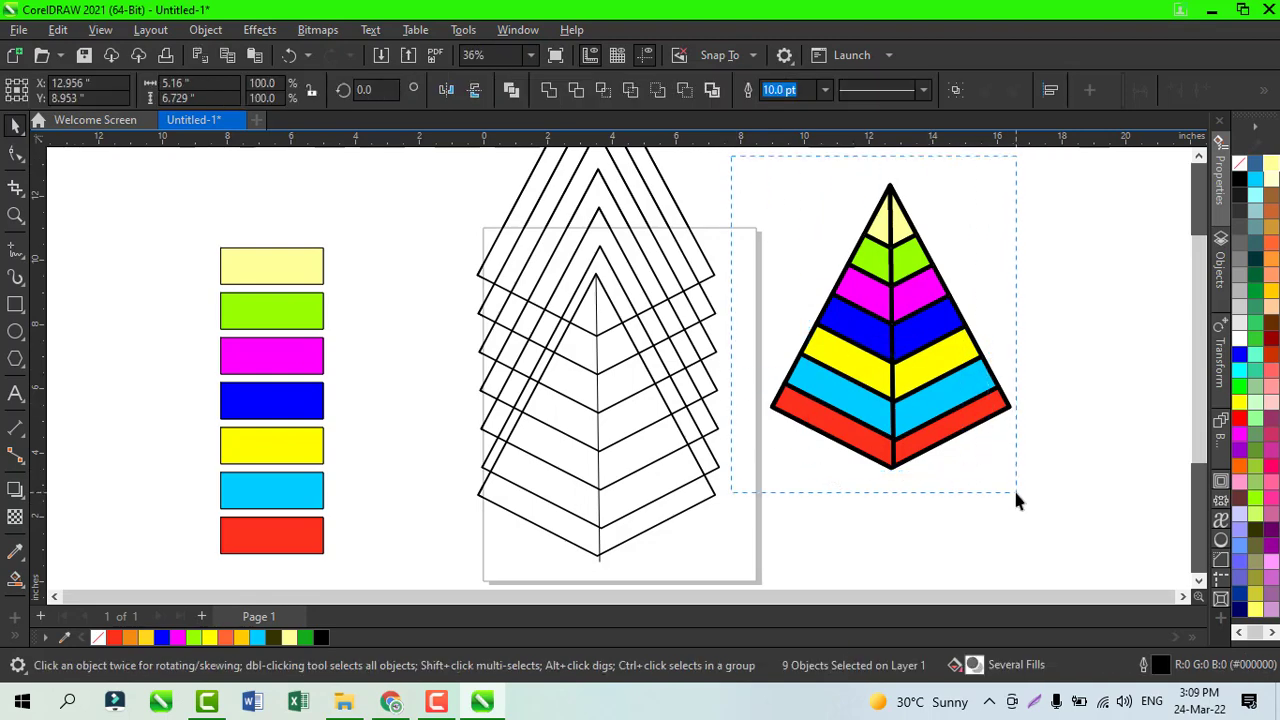
{"action": "left_click_drag", "start_coordinate": [1016, 495], "coordinate": [1035, 503]}
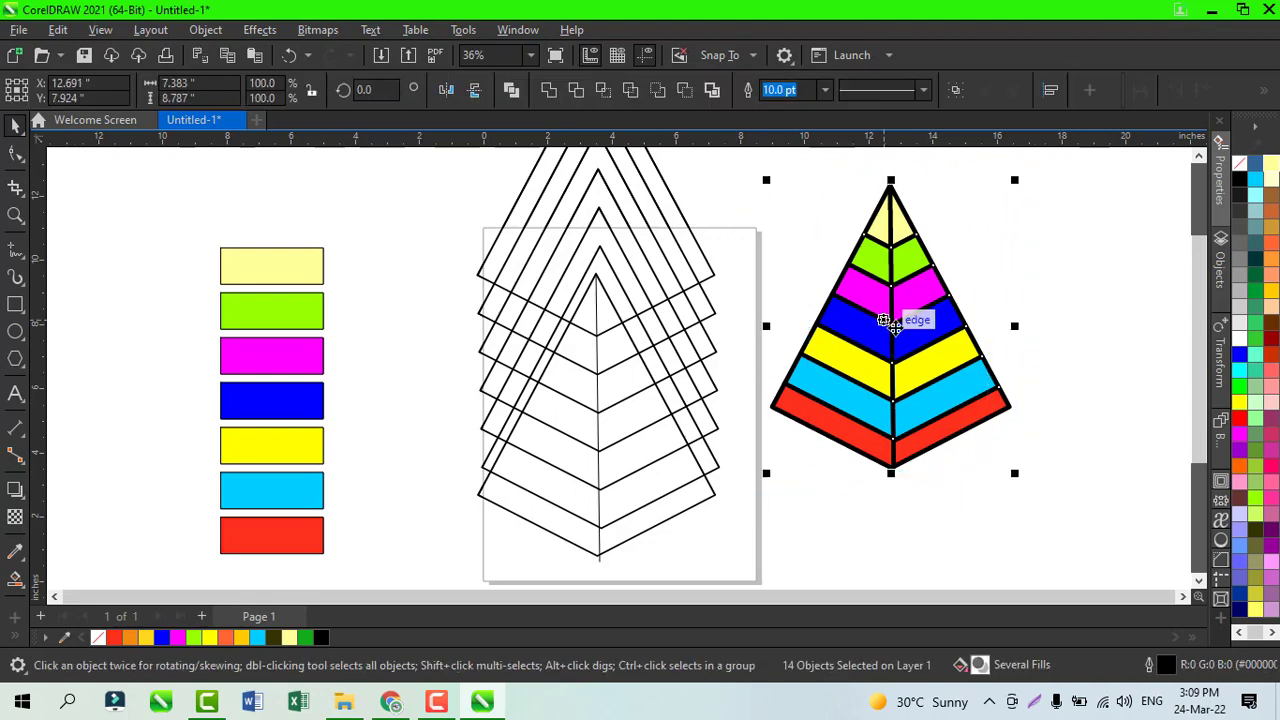
{"action": "left_click_drag", "start_coordinate": [884, 320], "coordinate": [900, 375]}
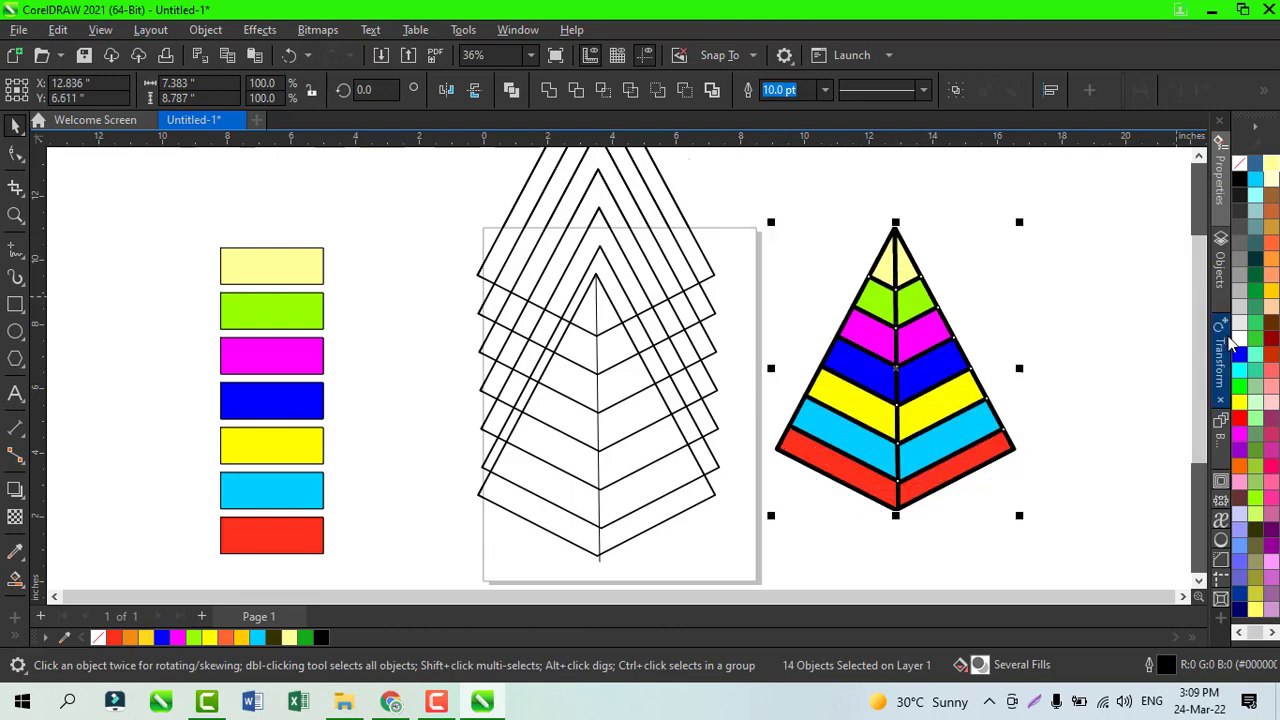
Give all pieces of the coloured kite a black outline 1.5 pt wide, and deselect them
{"action": "right_click", "coordinate": [1240, 163]}
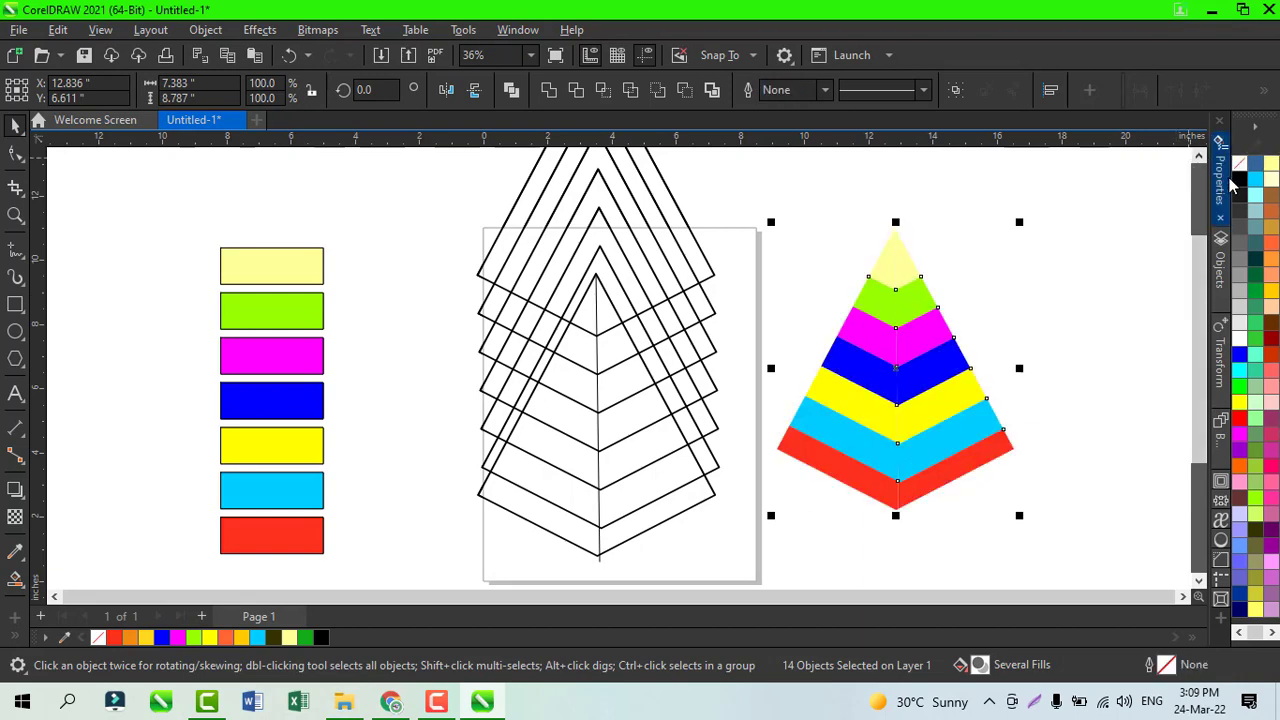
{"action": "right_click", "coordinate": [1240, 180]}
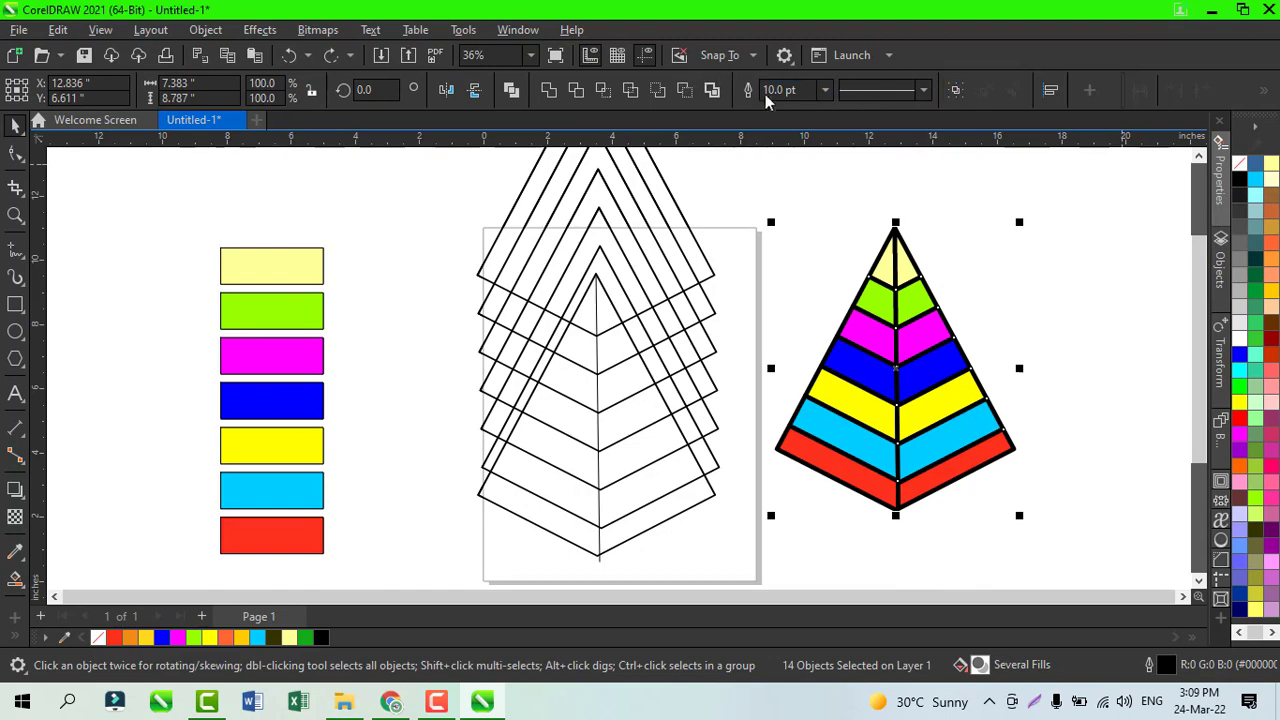
{"action": "left_click", "coordinate": [826, 92]}
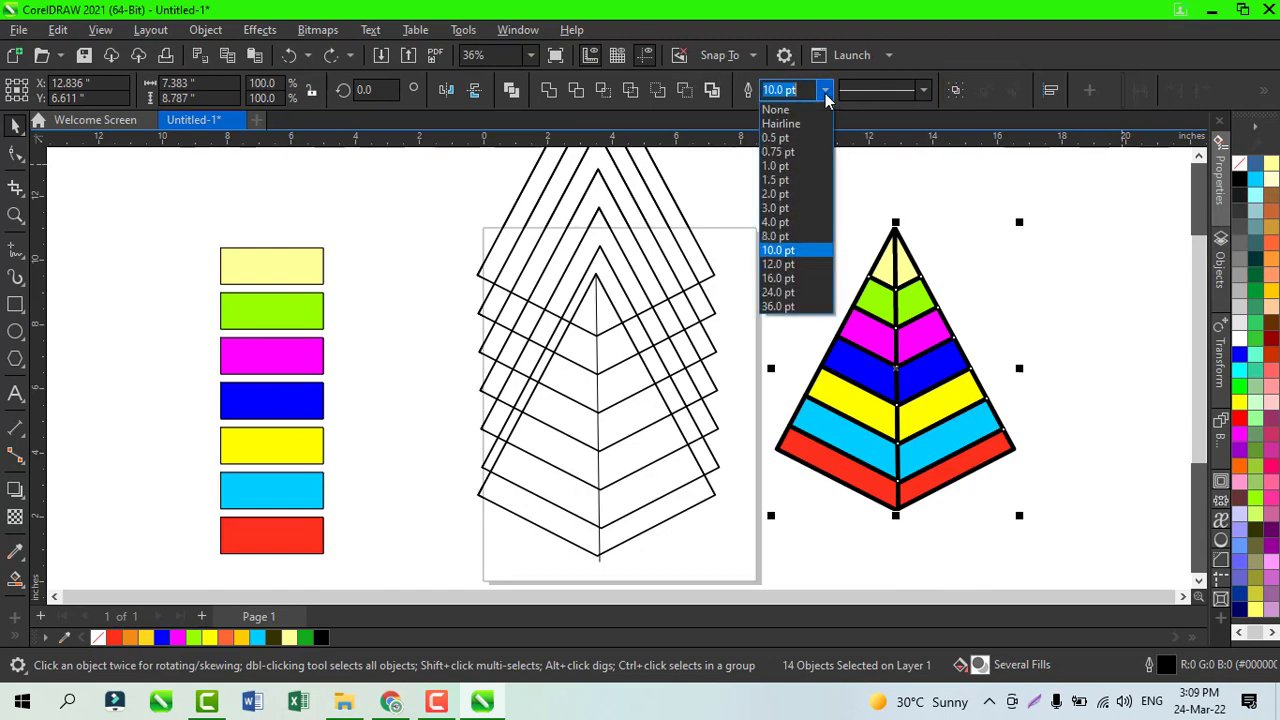
{"action": "left_click", "coordinate": [788, 181]}
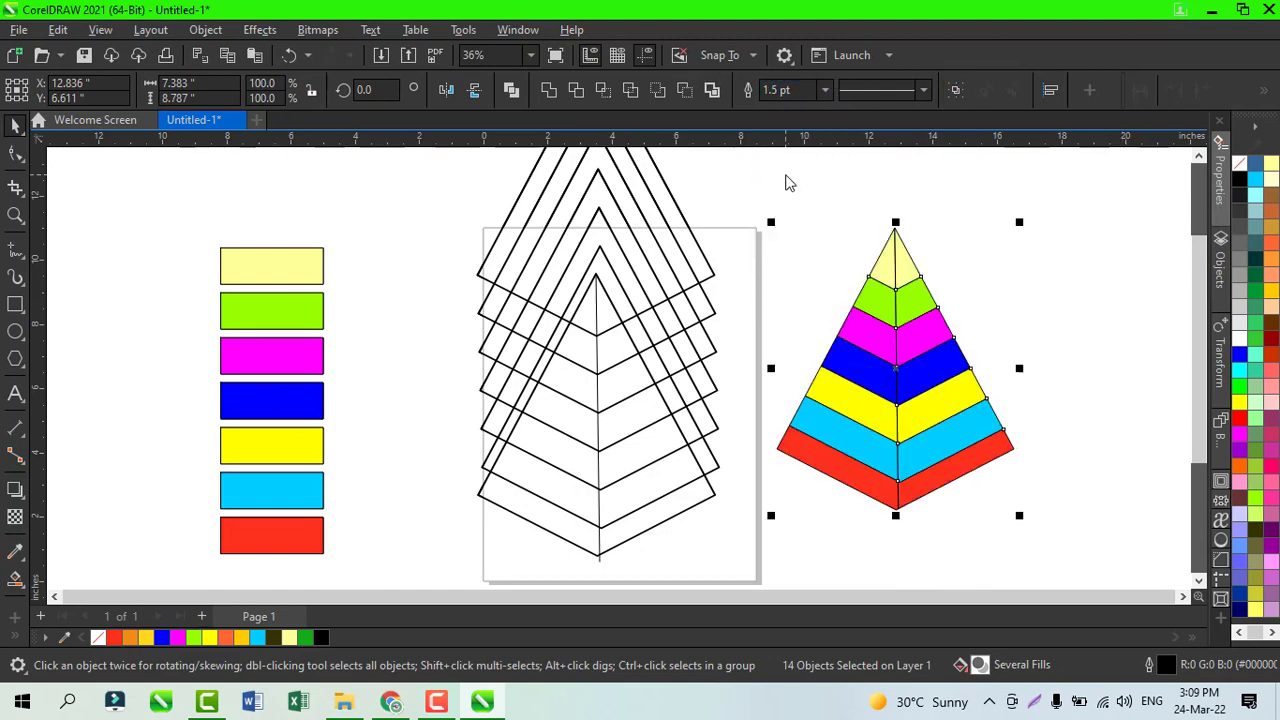
{"action": "left_click", "coordinate": [1077, 297]}
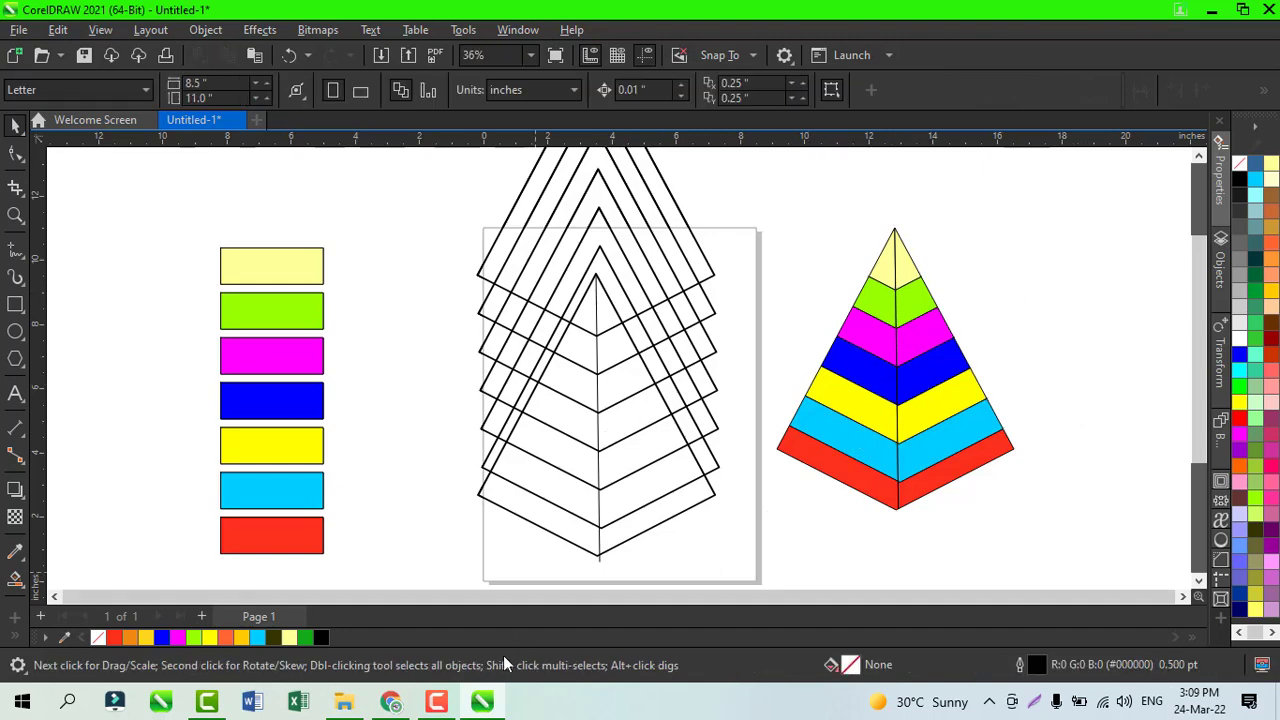
{"action": "left_click", "coordinate": [436, 701]}
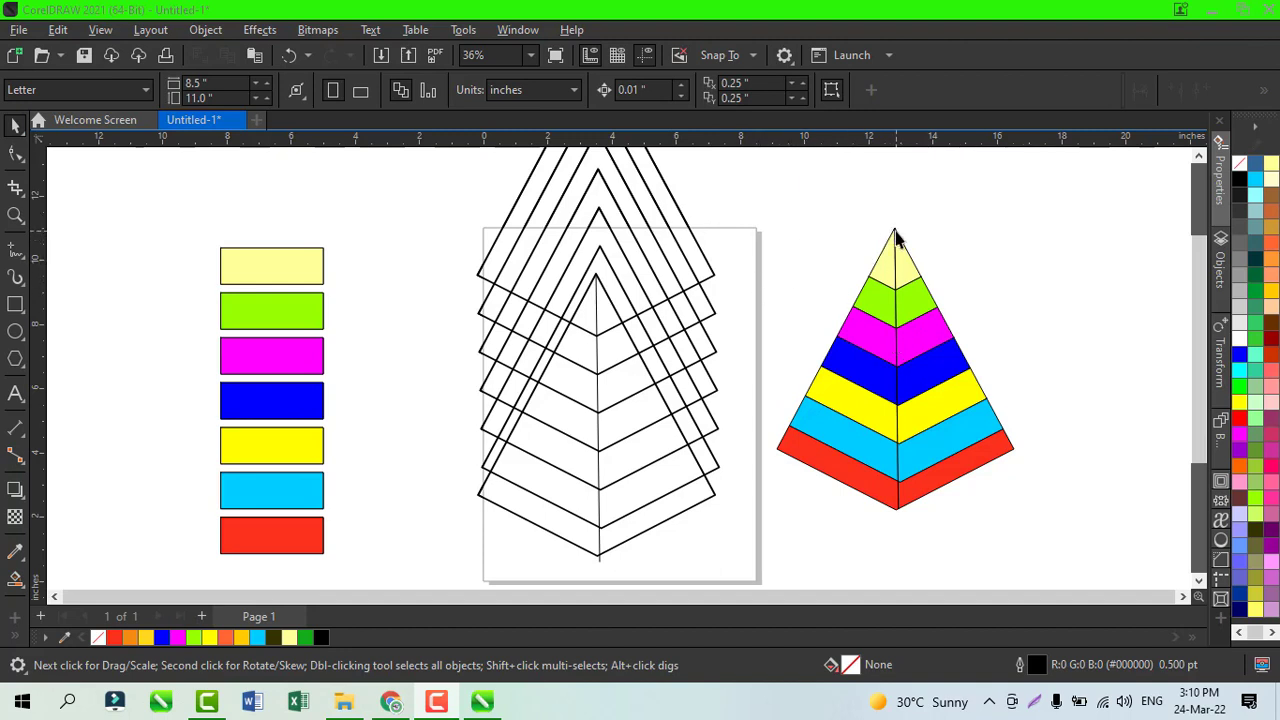
Duplicate the seven pieces of the kite's right half, fill the copy black, and place it exactly over the right half
{"action": "left_click_drag", "start_coordinate": [887, 212], "coordinate": [1034, 529]}
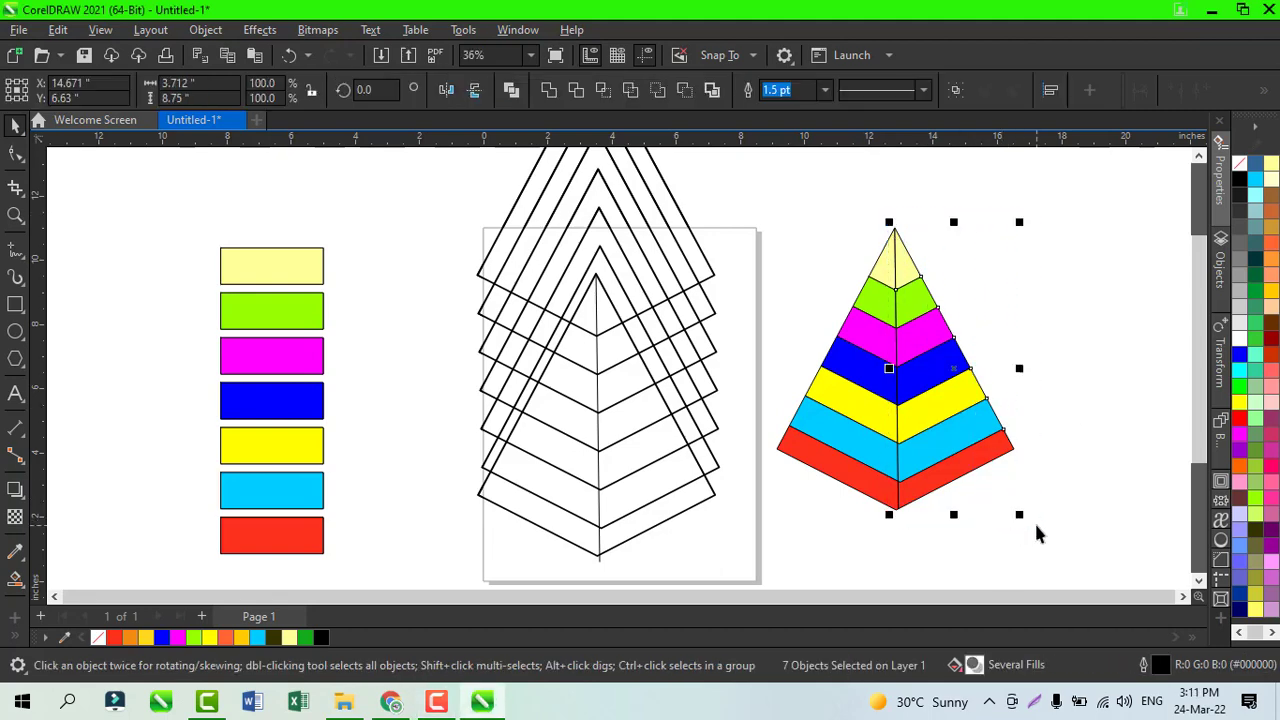
{"action": "left_click_drag", "start_coordinate": [968, 391], "coordinate": [1112, 332]}
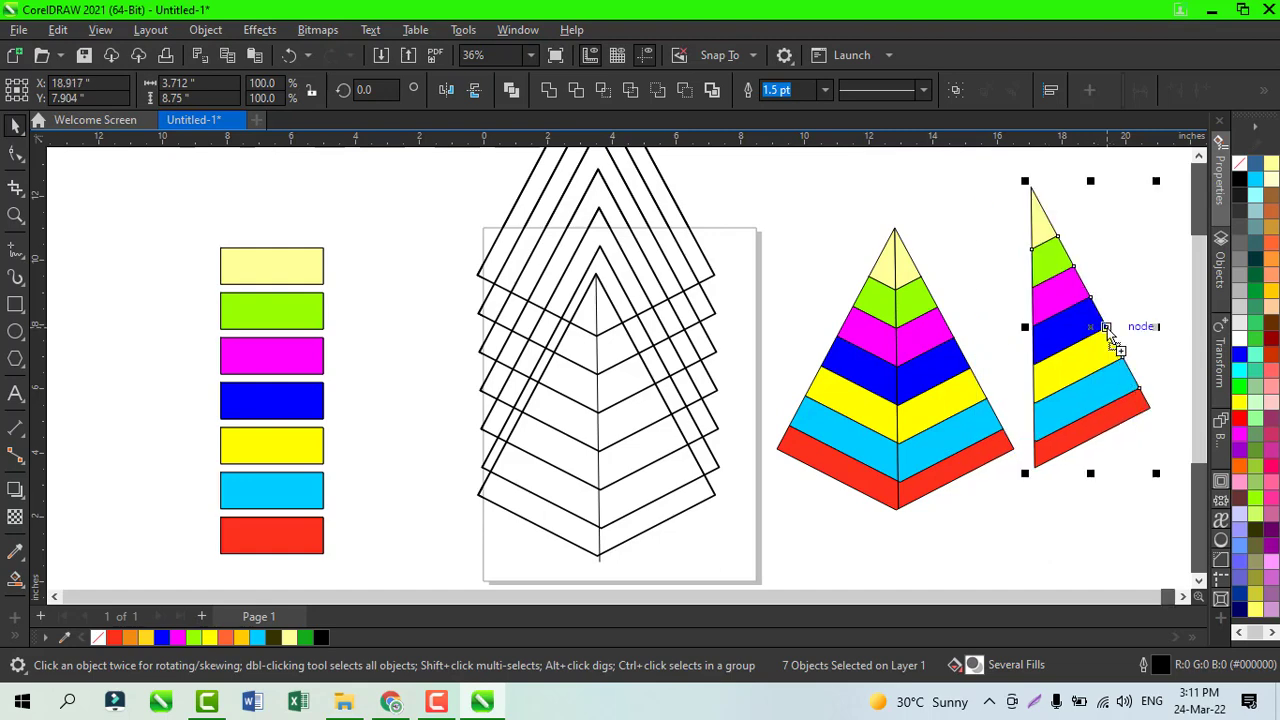
{"action": "left_click", "coordinate": [1239, 180]}
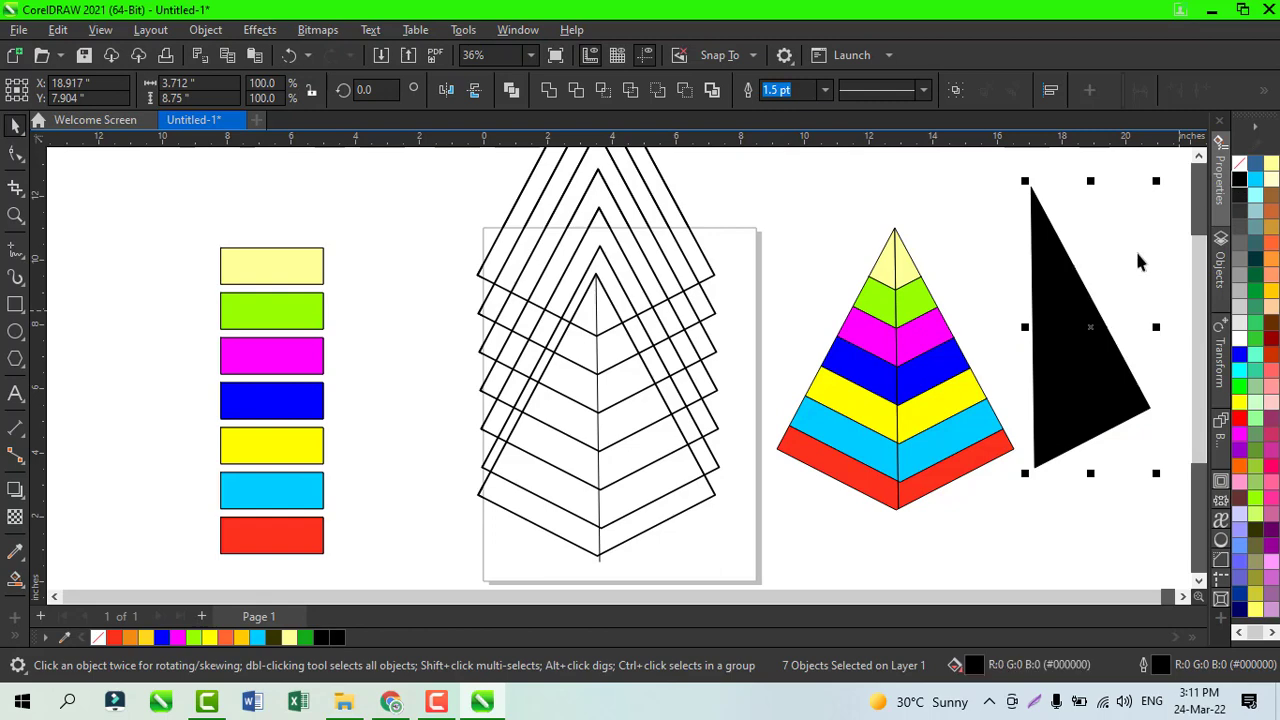
{"action": "left_click_drag", "start_coordinate": [1096, 327], "coordinate": [957, 379]}
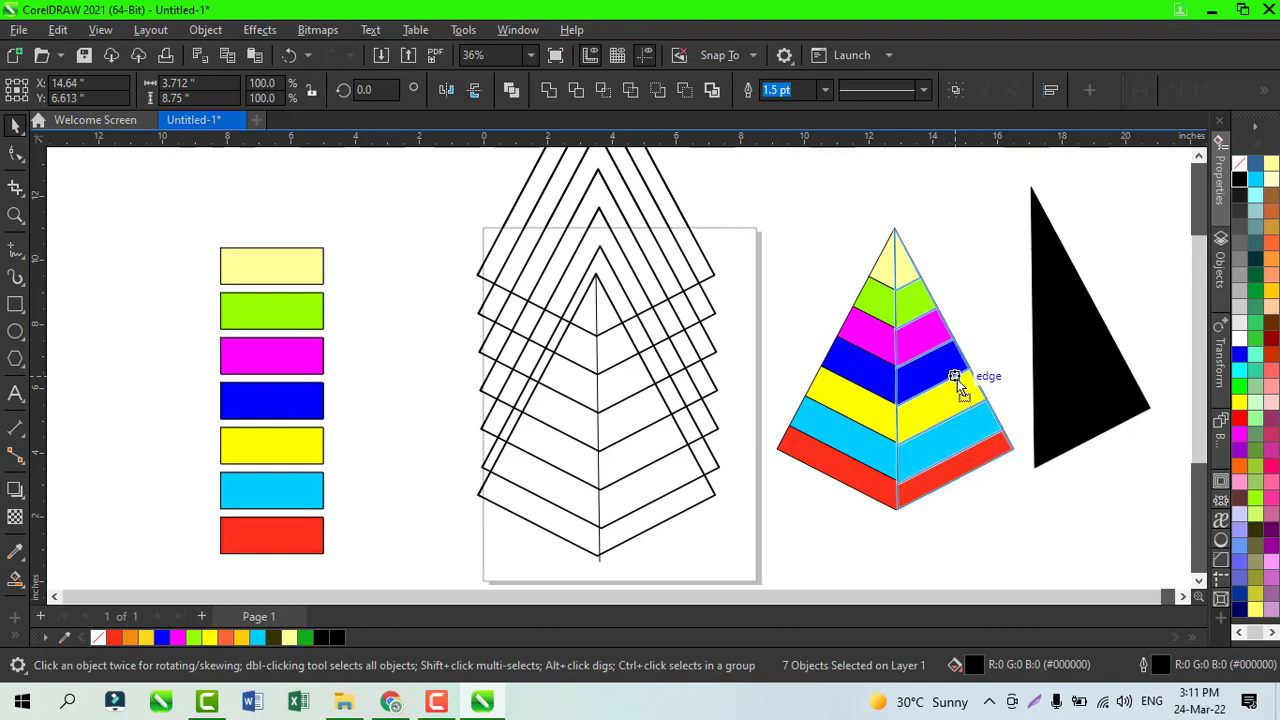
{"action": "left_click_drag", "start_coordinate": [957, 379], "coordinate": [958, 382]}
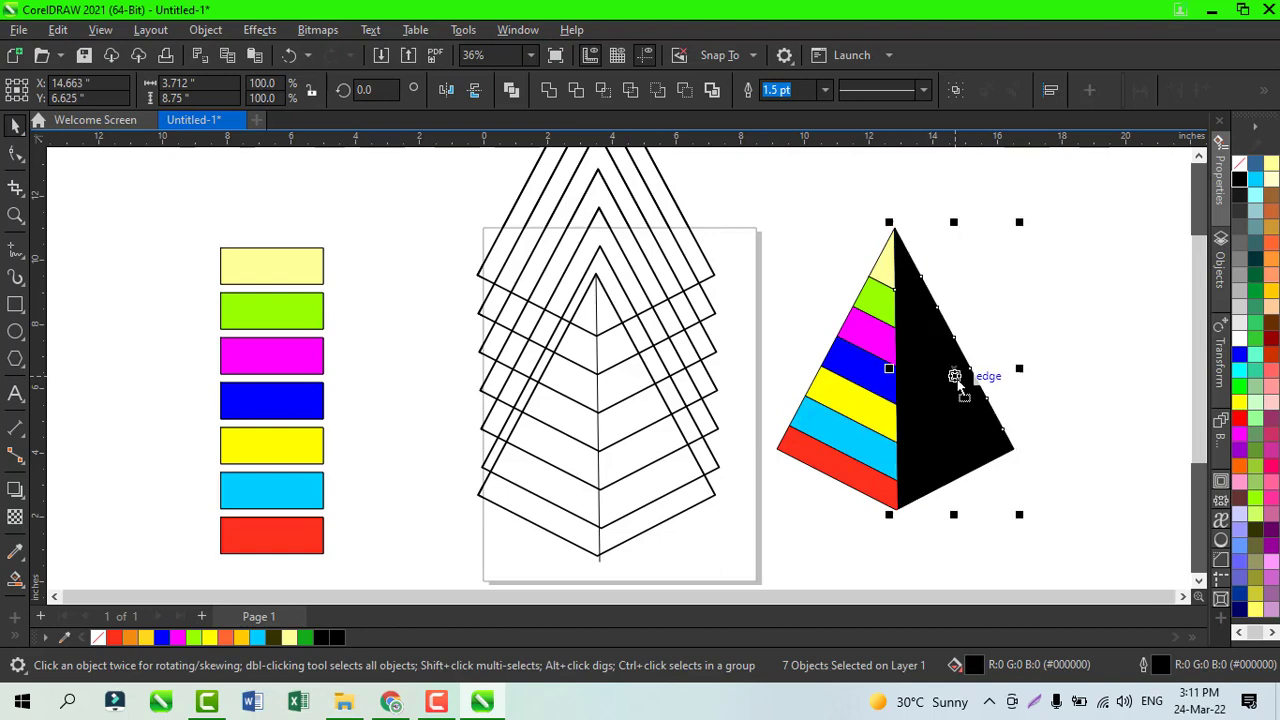
Apply a linear fountain transparency to the black overlay, darkest at the kite's centre line and fading towards its right edge, redoing the first attempt
{"action": "left_click", "coordinate": [15, 516]}
{"action": "left_click_drag", "start_coordinate": [954, 415], "coordinate": [815, 420]}
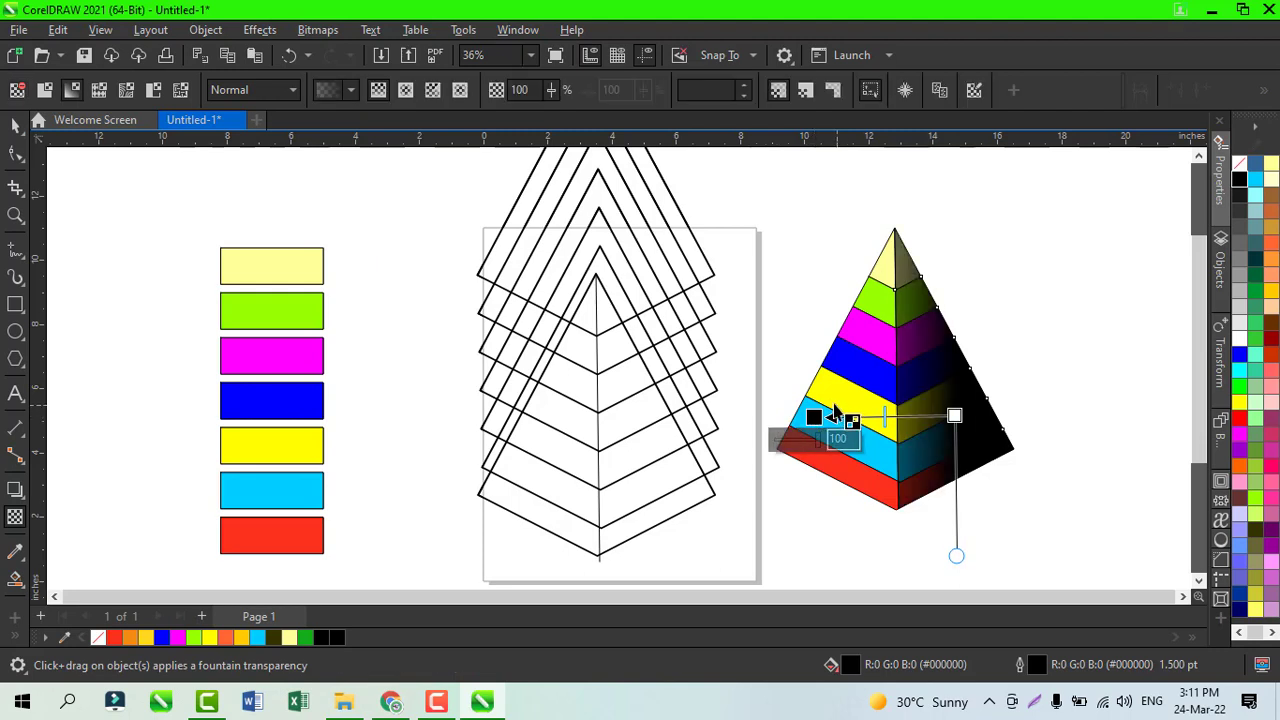
{"action": "key", "text": "ctrl+z"}
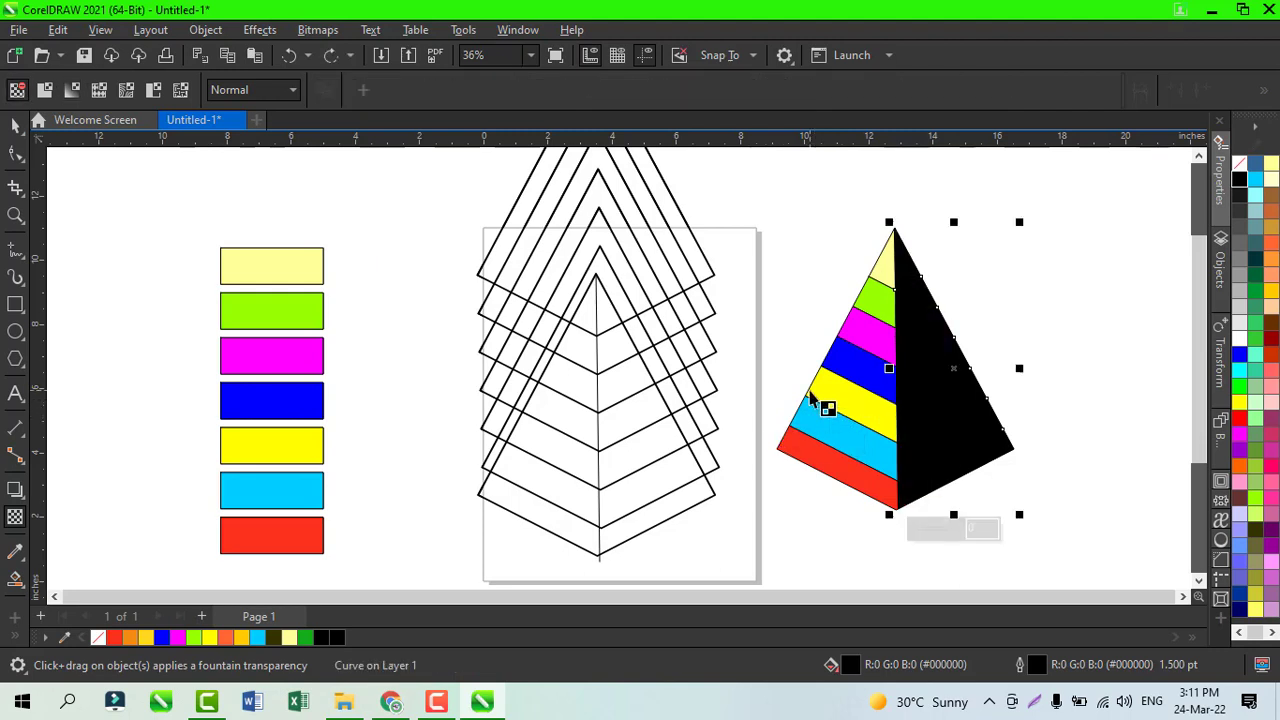
{"action": "left_click_drag", "start_coordinate": [815, 401], "coordinate": [840, 413]}
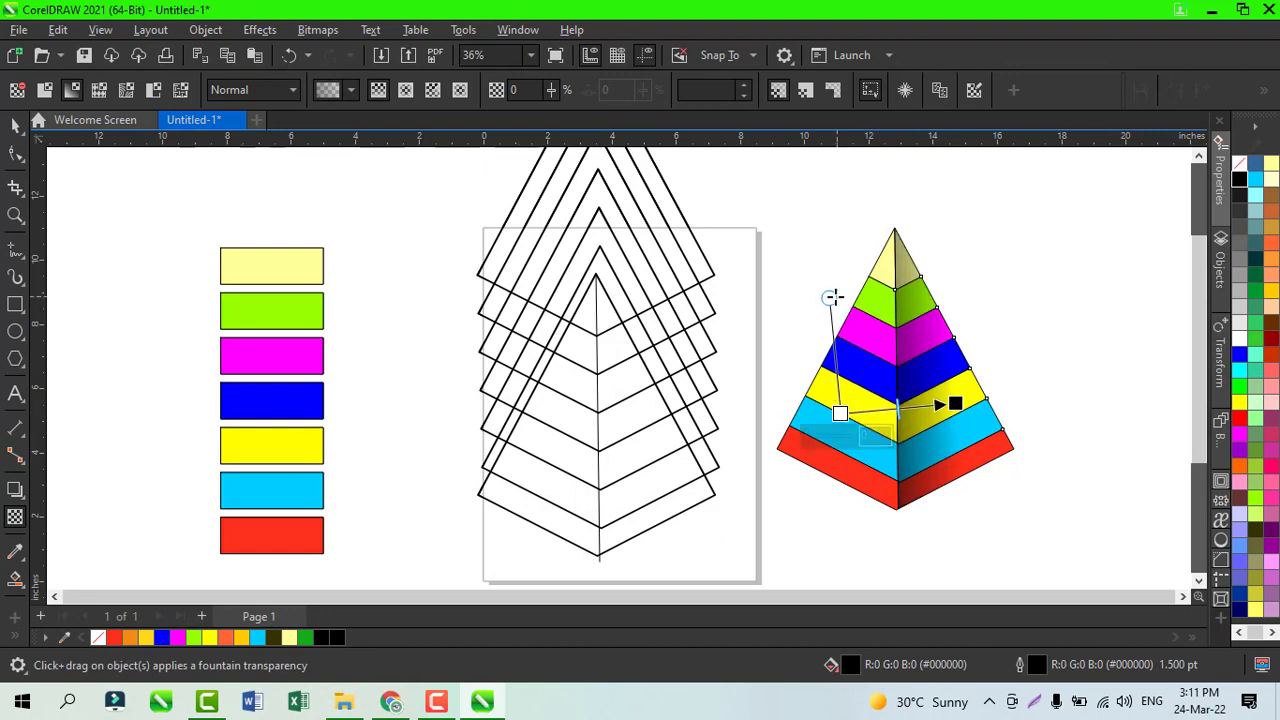
{"action": "mouse_move", "coordinate": [833, 297]}
{"action": "left_mouse_down"}
{"action": "mouse_move", "coordinate": [860, 286]}
{"action": "mouse_move", "coordinate": [837, 289]}
{"action": "left_mouse_up"}
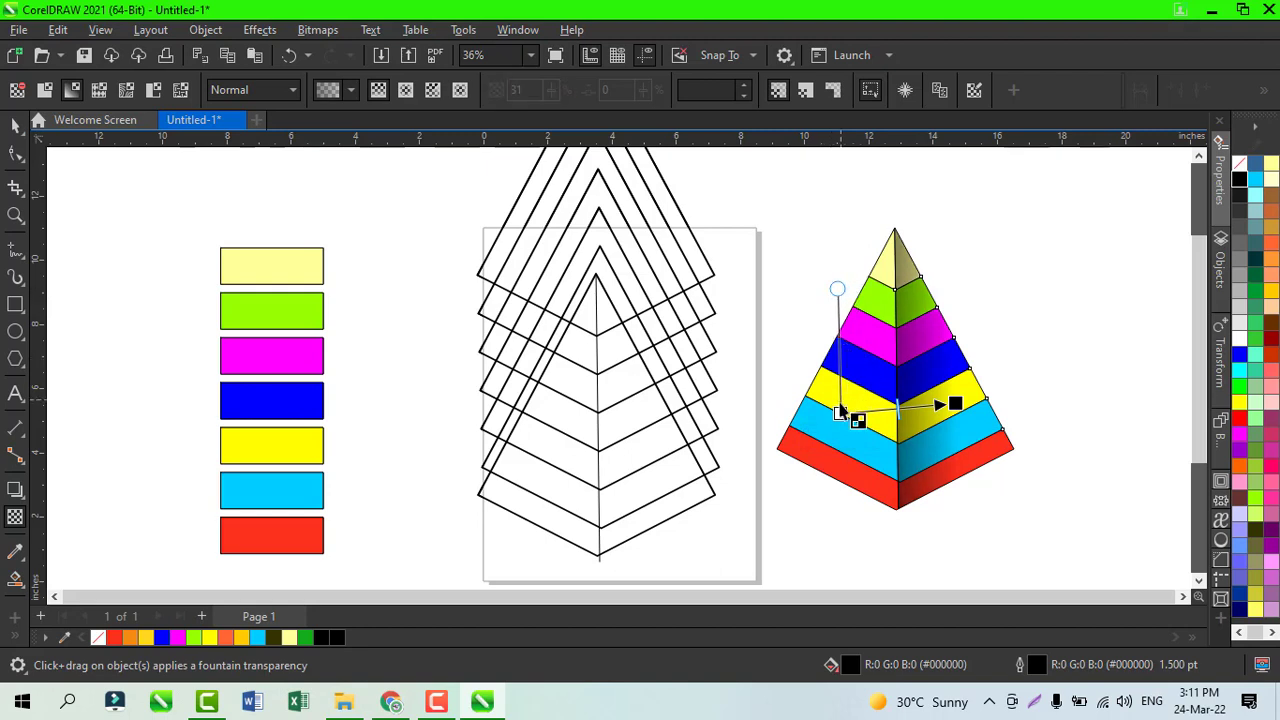
Shift the start of the black overlay's linear transparency slightly farther left of the kite's centre line, and preview the drawing full screen
{"action": "left_click_drag", "start_coordinate": [840, 410], "coordinate": [829, 408]}
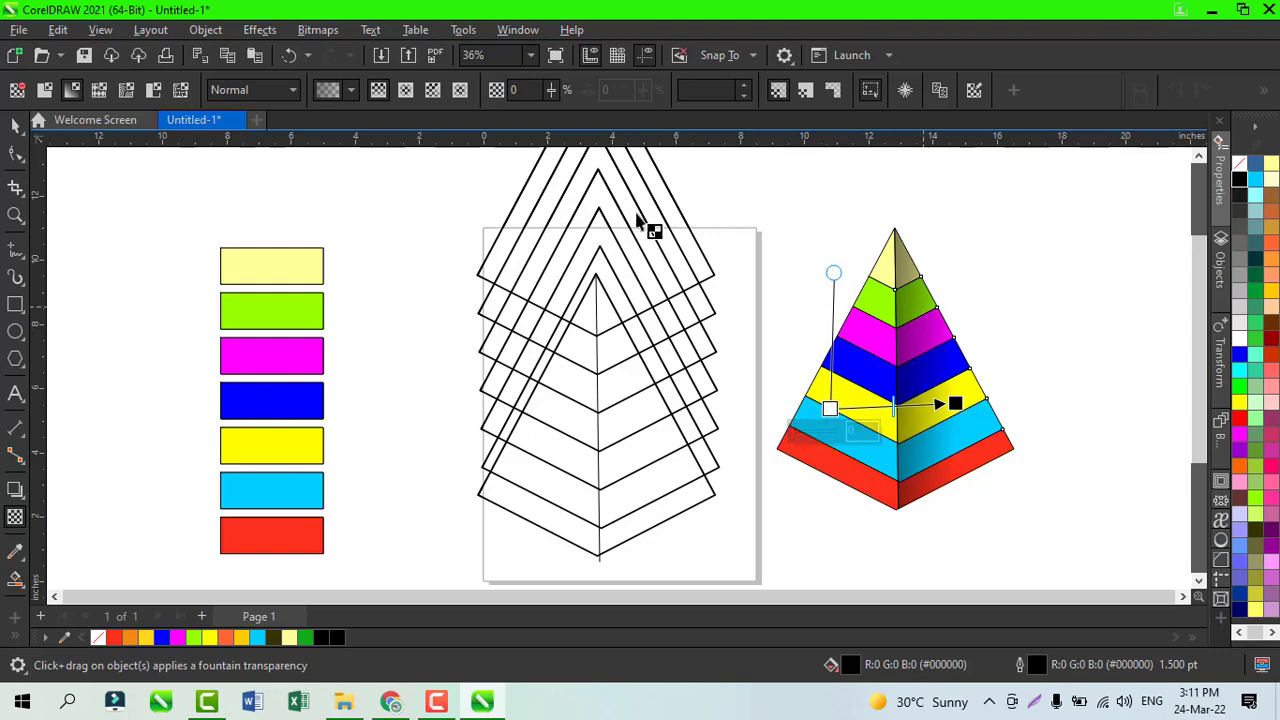
{"action": "left_click", "coordinate": [563, 60]}
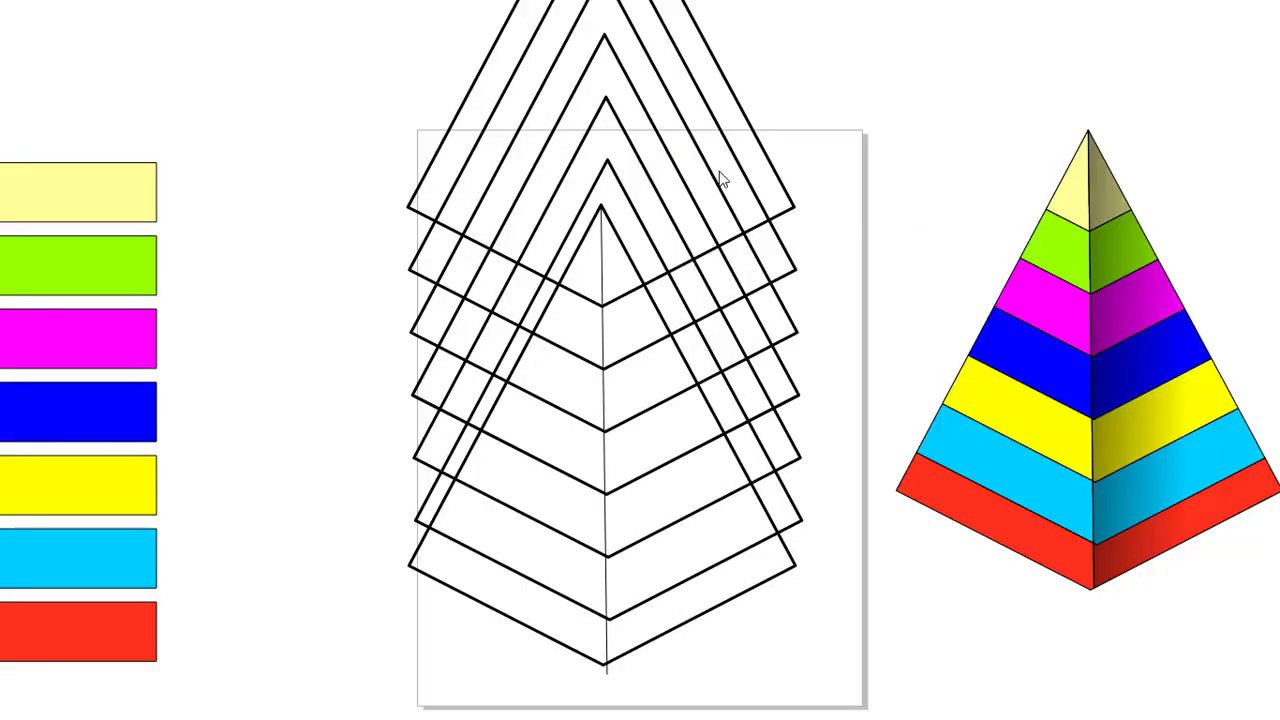
{"action": "left_click", "coordinate": [847, 223]}
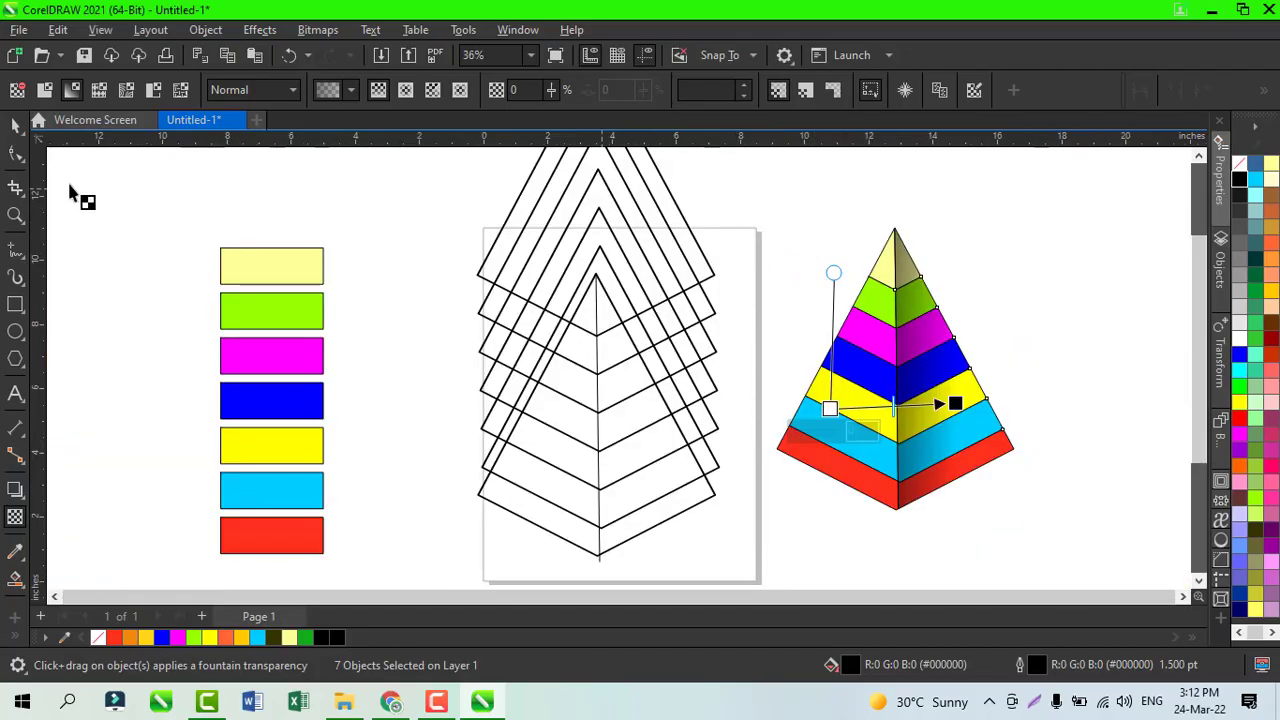
Select all pieces of the shaded kite, including the overlay, and move them left to about X 11.323, Y 6.38 inches
{"action": "left_click", "coordinate": [15, 122]}
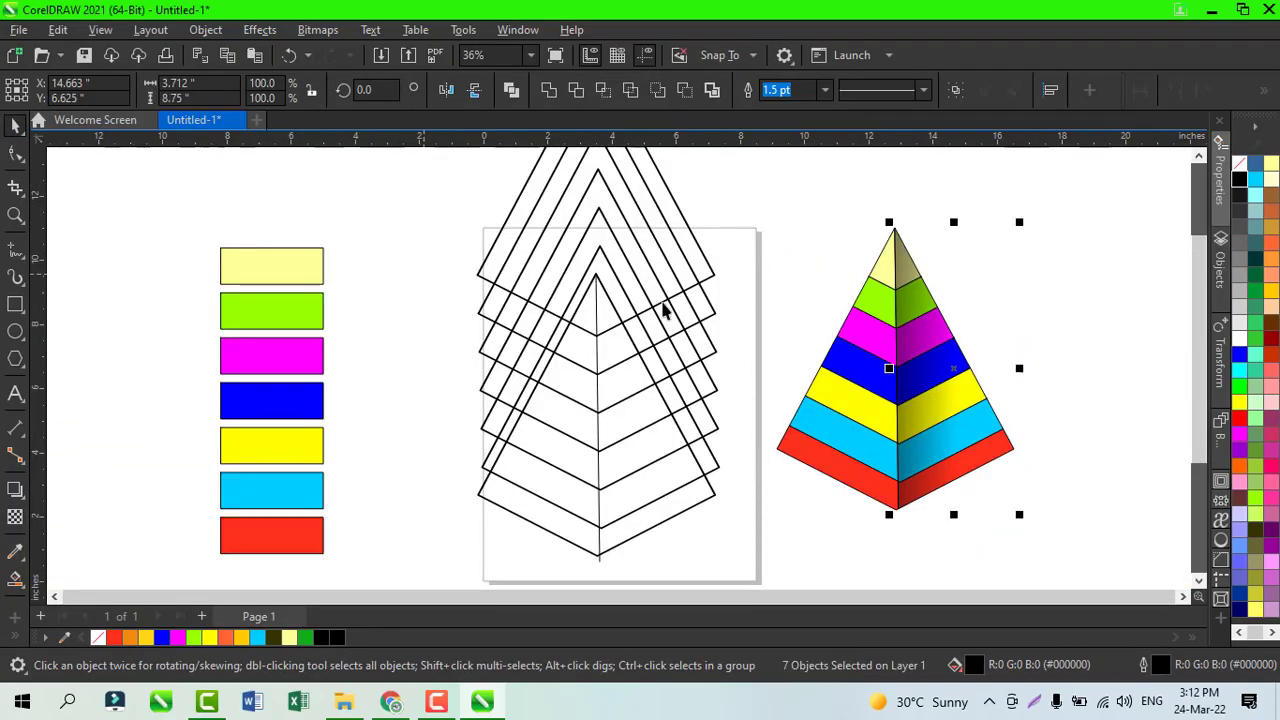
{"action": "left_click", "coordinate": [749, 246]}
{"action": "left_click_drag", "start_coordinate": [749, 197], "coordinate": [812, 410]}
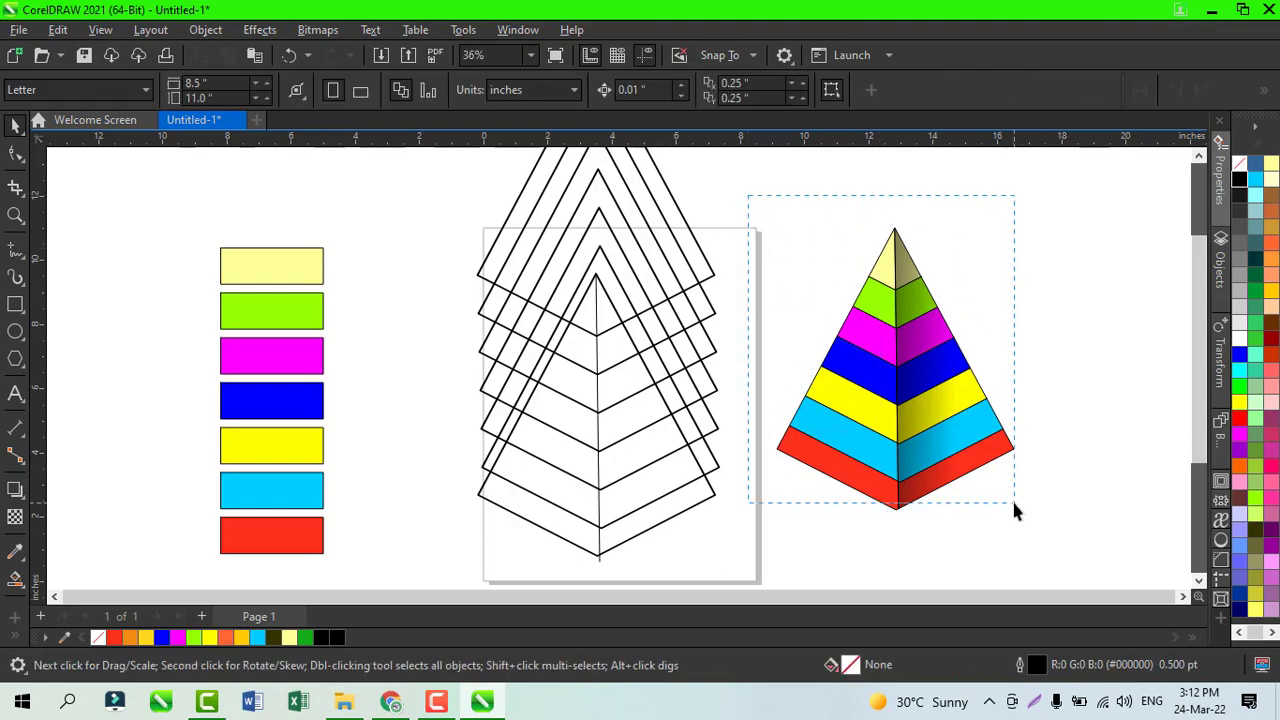
{"action": "left_click_drag", "start_coordinate": [1013, 510], "coordinate": [1056, 549]}
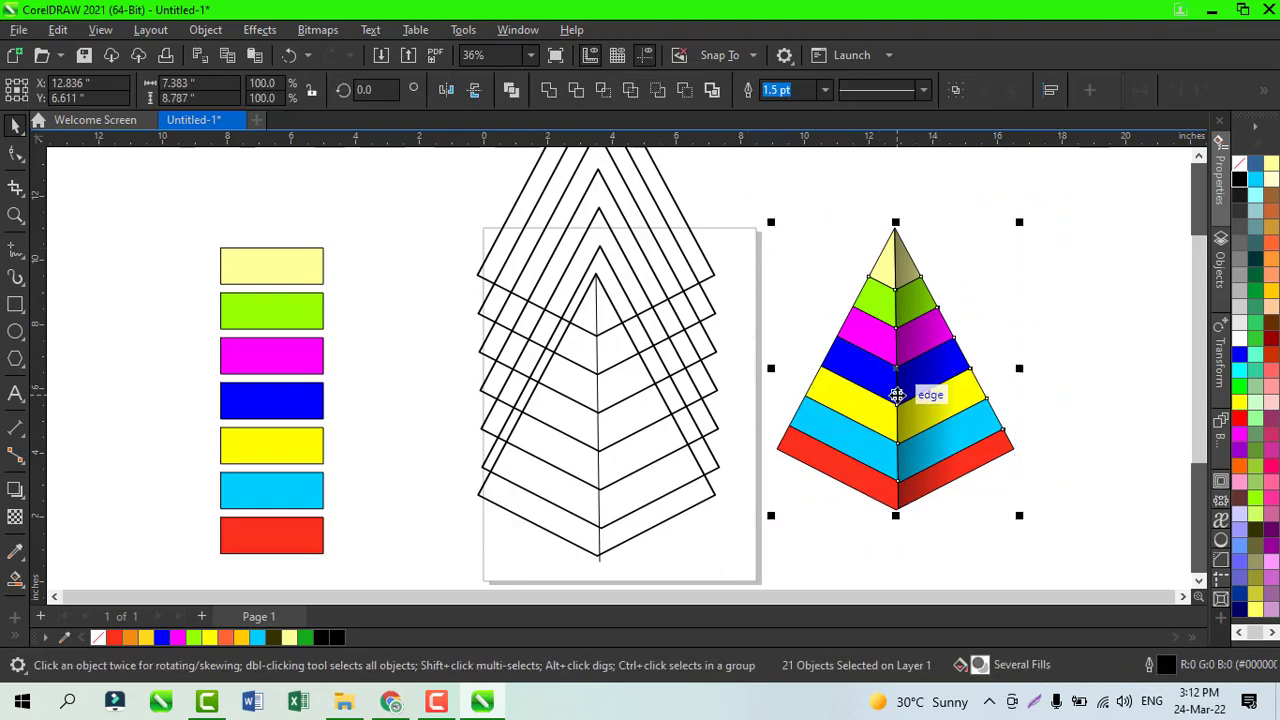
{"action": "left_click_drag", "start_coordinate": [897, 396], "coordinate": [863, 405]}
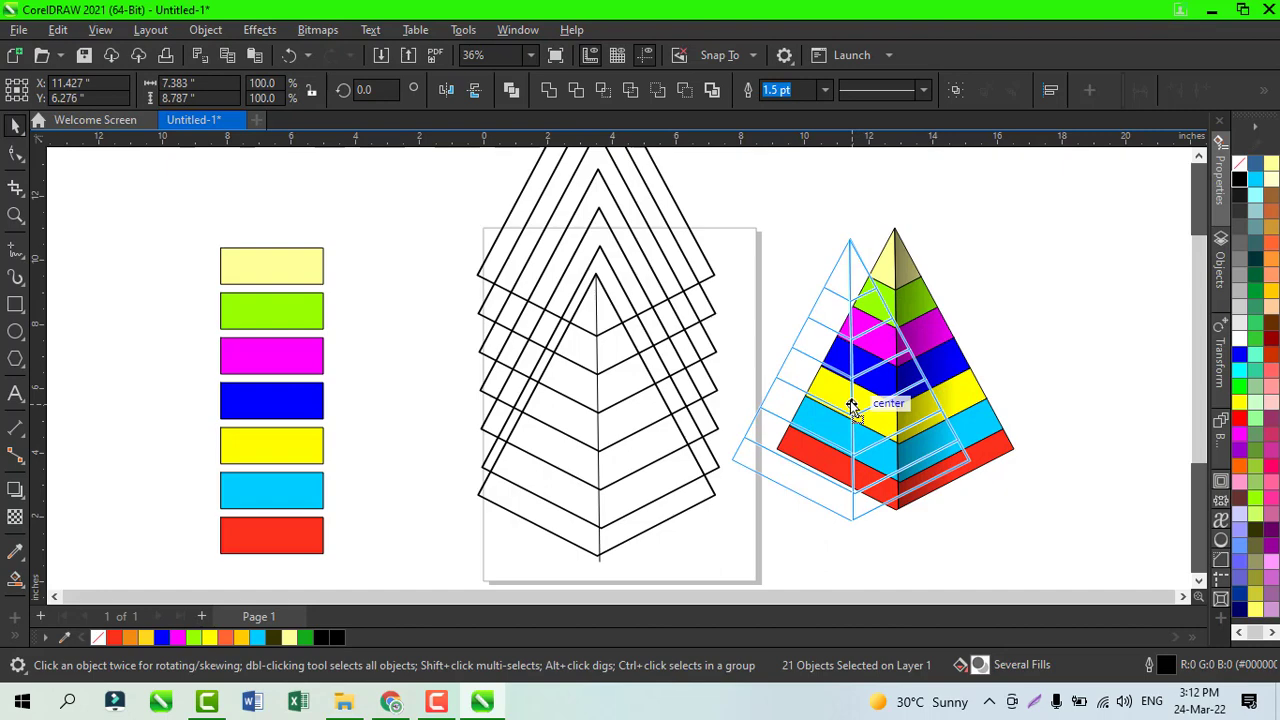
{"action": "left_click_drag", "start_coordinate": [851, 406], "coordinate": [856, 401]}
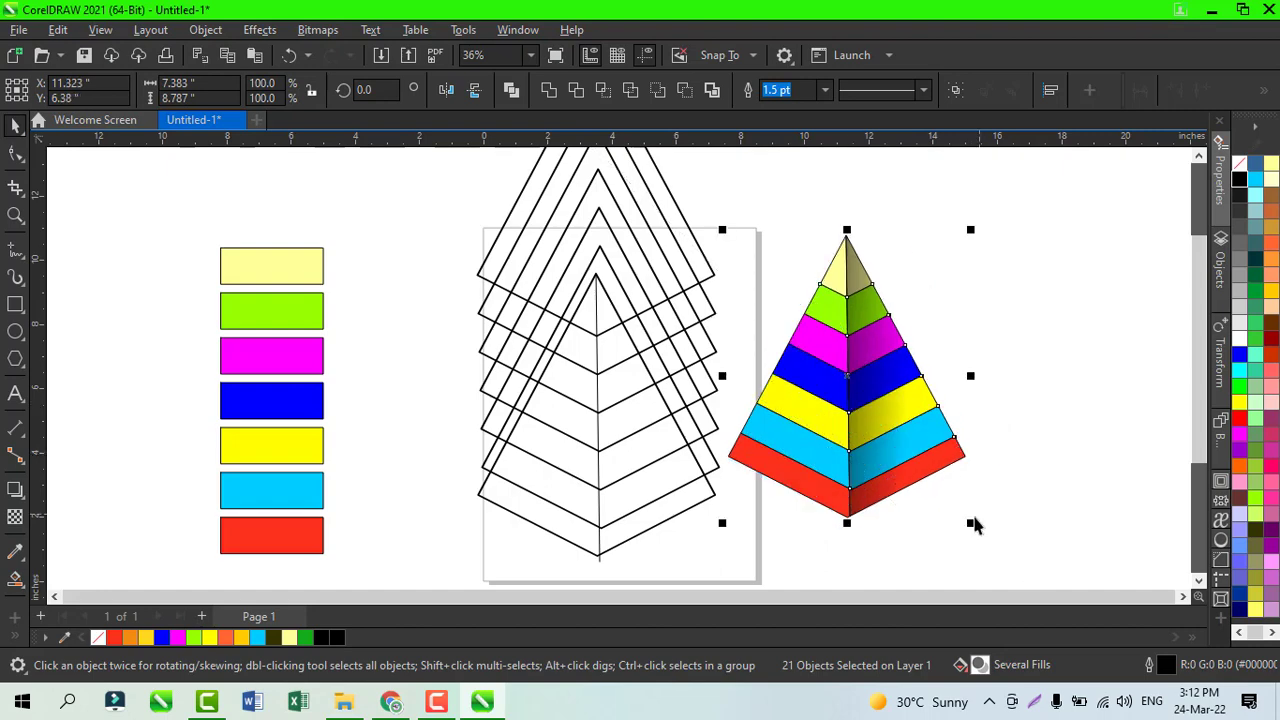
Enlarge the shaded kite proportionally to about 9.99 by 11.889 inches, positioned at about X 12.626, Y 6.551 inches, and preview it full screen
{"action": "left_click_drag", "start_coordinate": [970, 525], "coordinate": [1123, 591]}
{"action": "left_click_drag", "start_coordinate": [840, 411], "coordinate": [882, 408]}
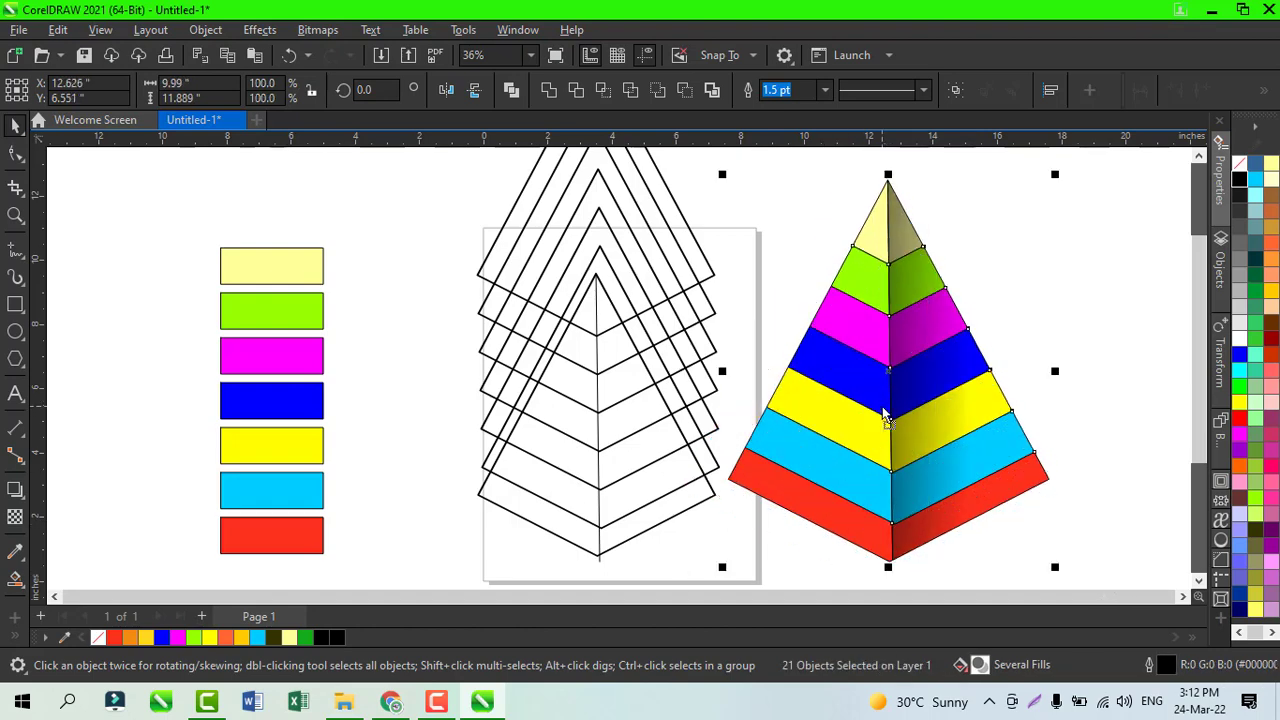
{"action": "left_click", "coordinate": [561, 58]}
{"action": "left_click", "coordinate": [797, 289]}
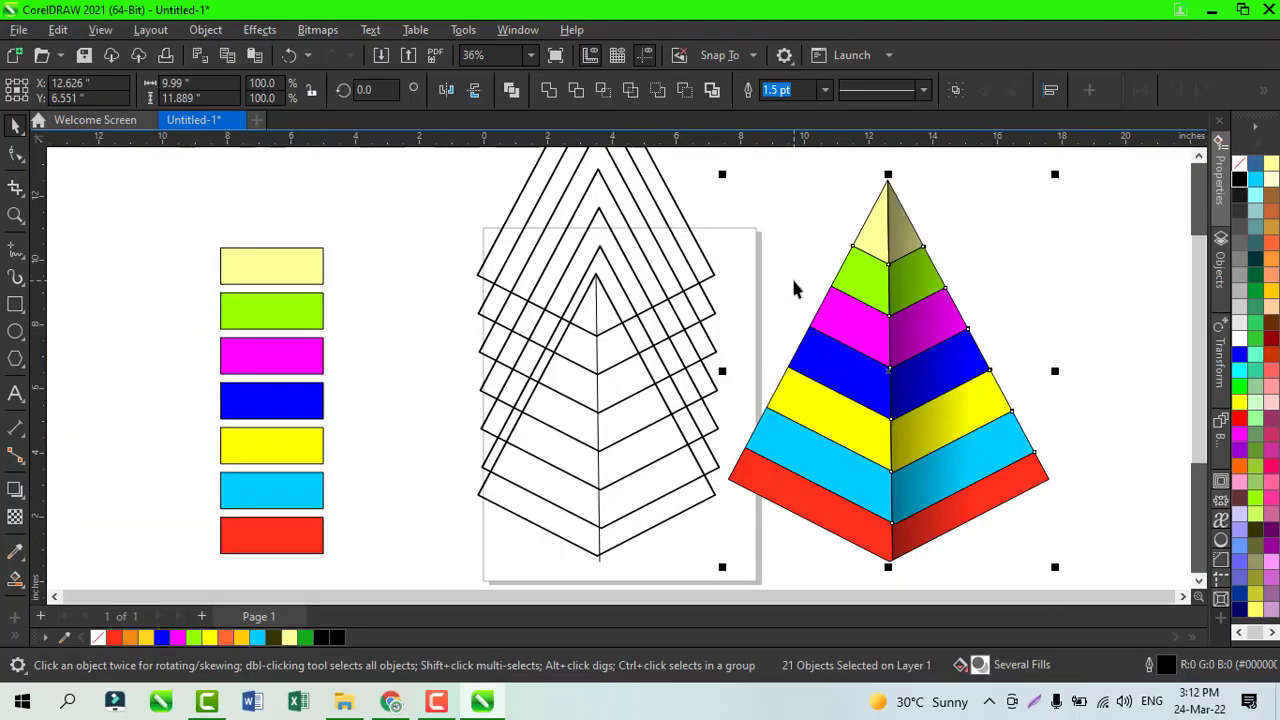